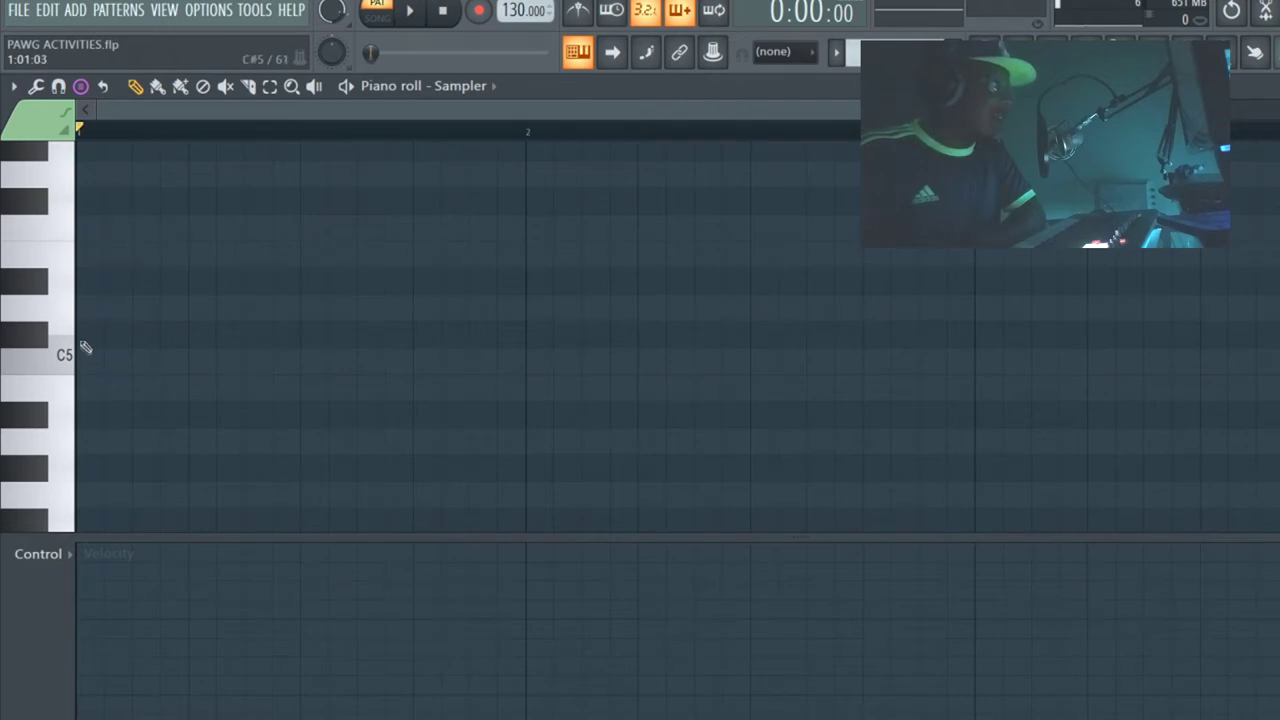
Stamp the C minor scale from C5 at the start of bar 1 and place a copy one octave lower.
{"action": "left_click", "coordinate": [83, 365]}
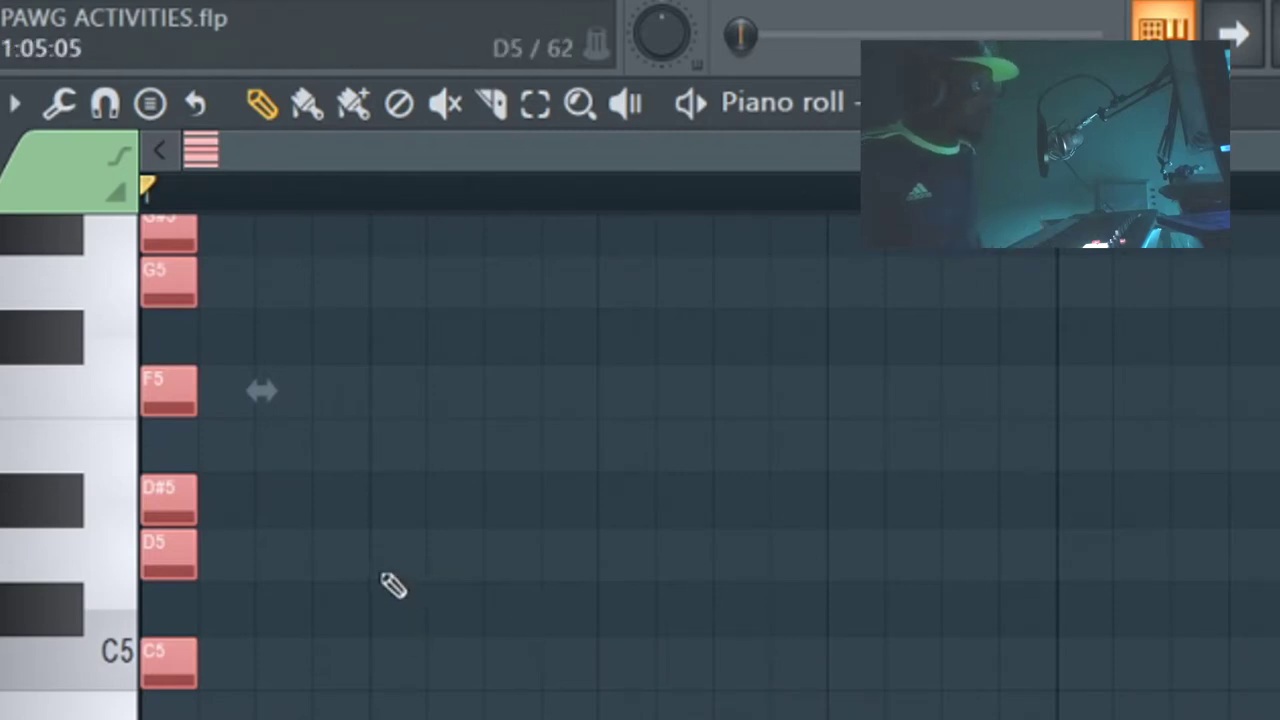
{"action": "scroll", "coordinate": [400, 585], "scroll_direction": "down", "scroll_amount": 2}
{"action": "scroll", "coordinate": [246, 391], "scroll_direction": "down", "scroll_amount": 3}
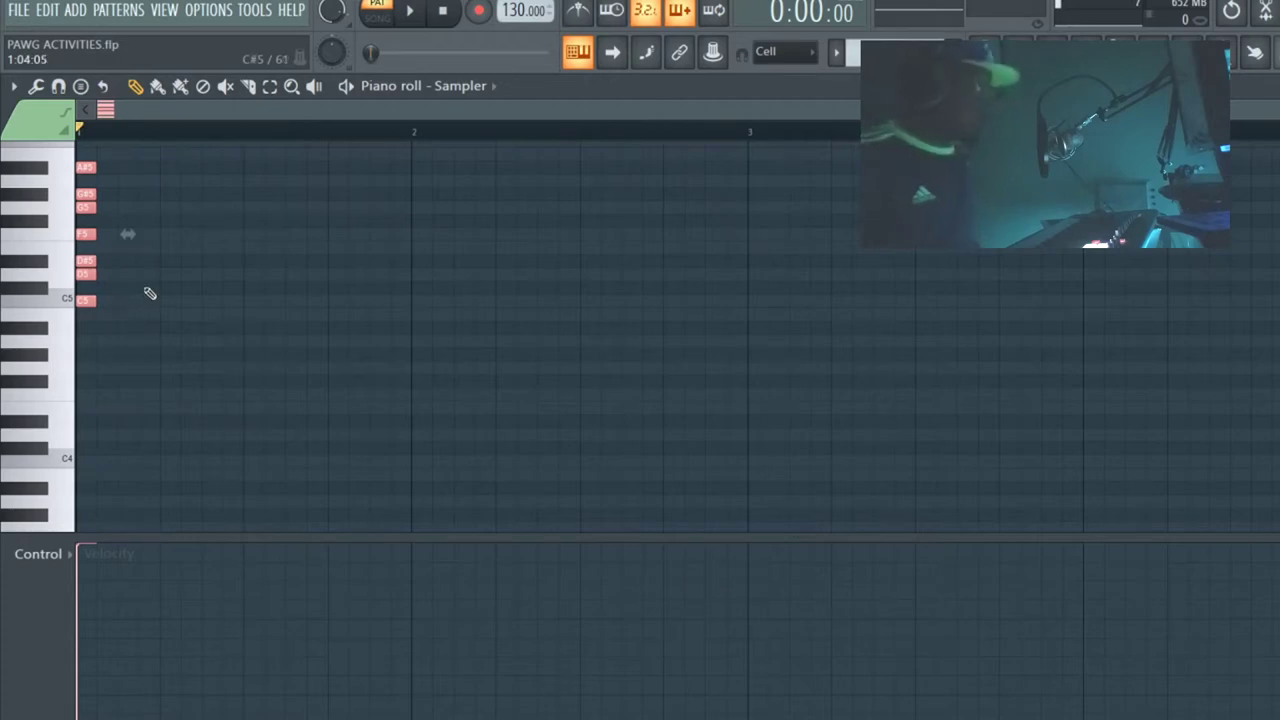
{"action": "key", "text": "ctrl+b"}
{"action": "key", "text": "ctrl+Down"}
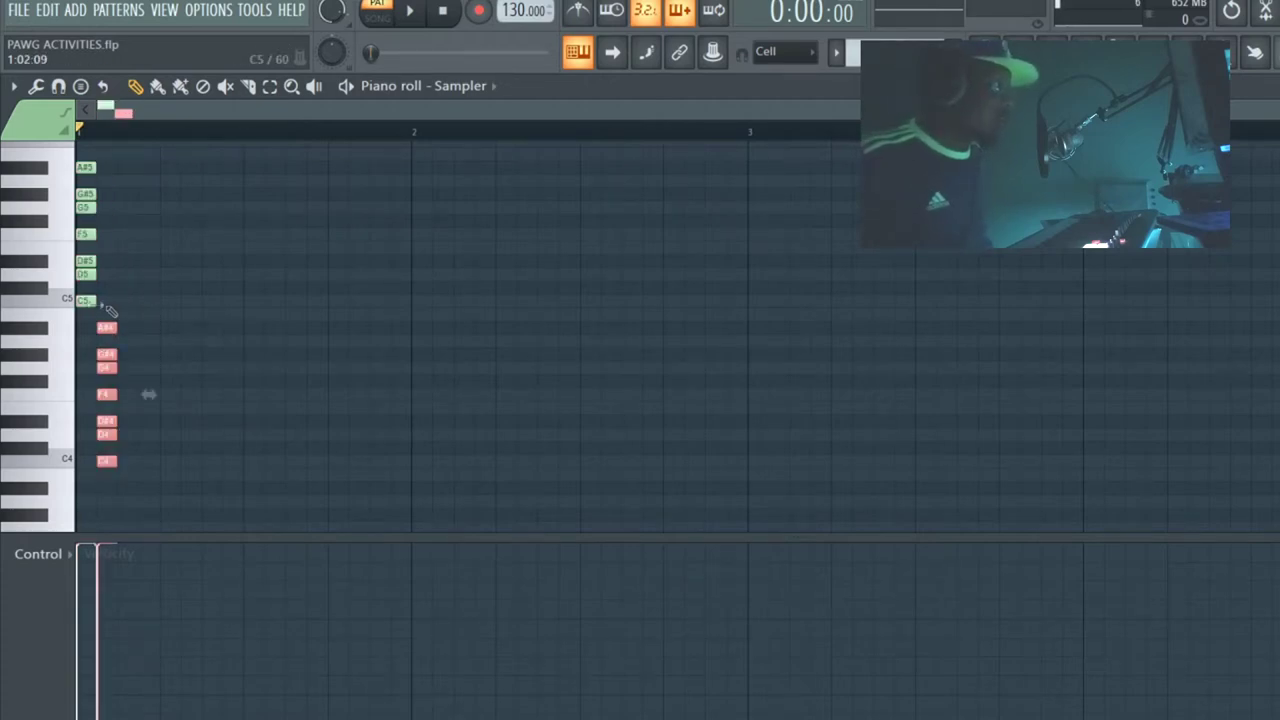
{"action": "left_click_drag", "start_coordinate": [104, 461], "coordinate": [67, 461]}
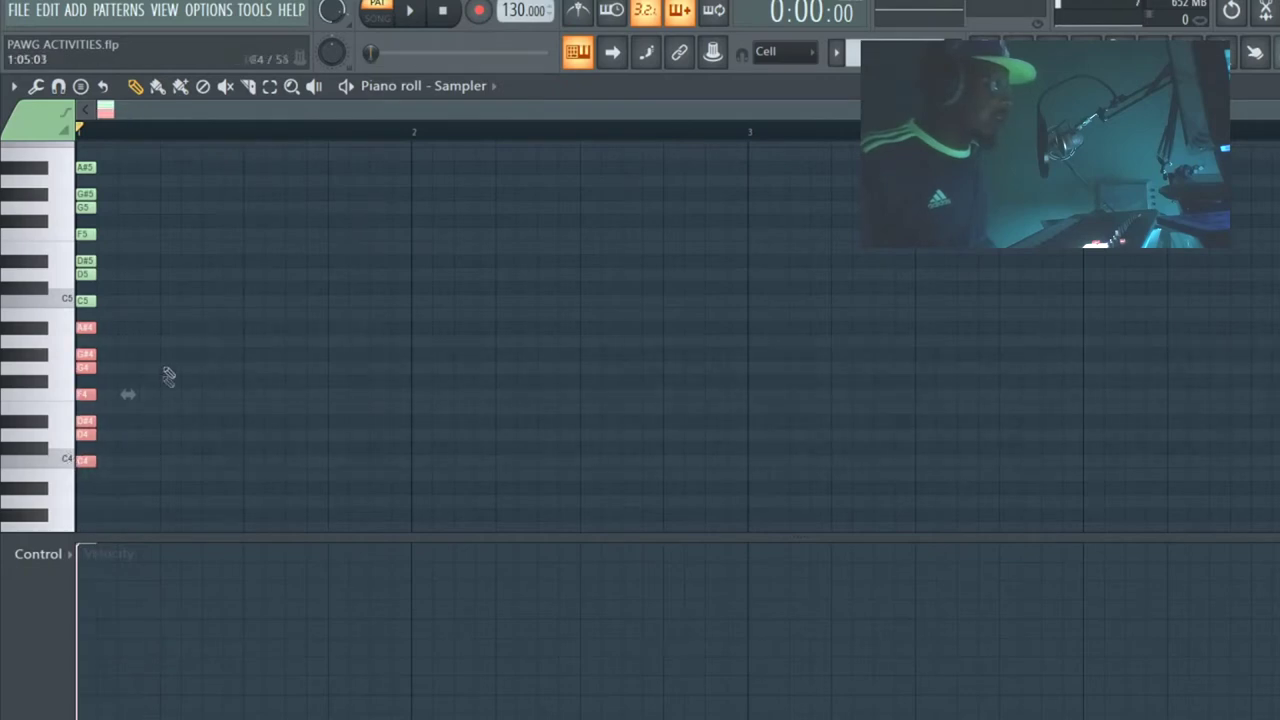
Duplicate the C5 scale notes one octave higher and align the copy with the start of bar 1.
{"action": "scroll", "coordinate": [103, 235], "scroll_direction": "up", "scroll_amount": 1}
{"action": "scroll", "coordinate": [103, 235], "scroll_direction": "up", "scroll_amount": 2}
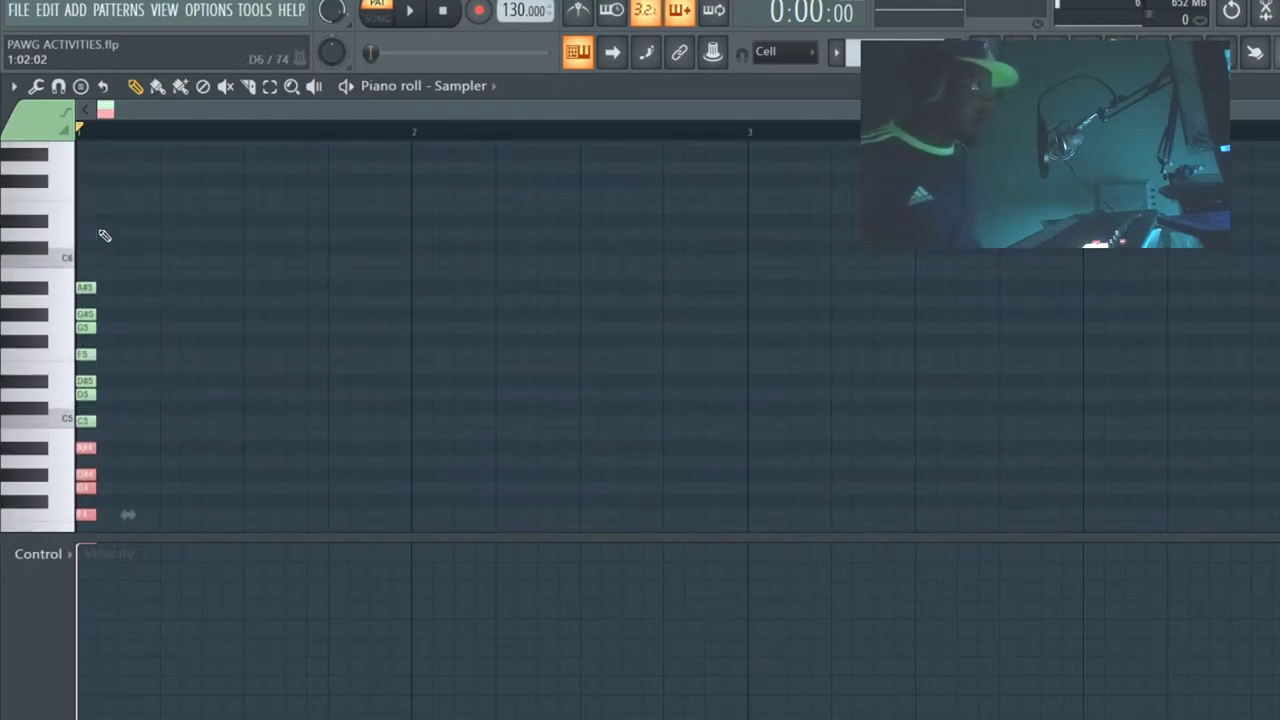
{"action": "key", "text": "ctrl+v"}
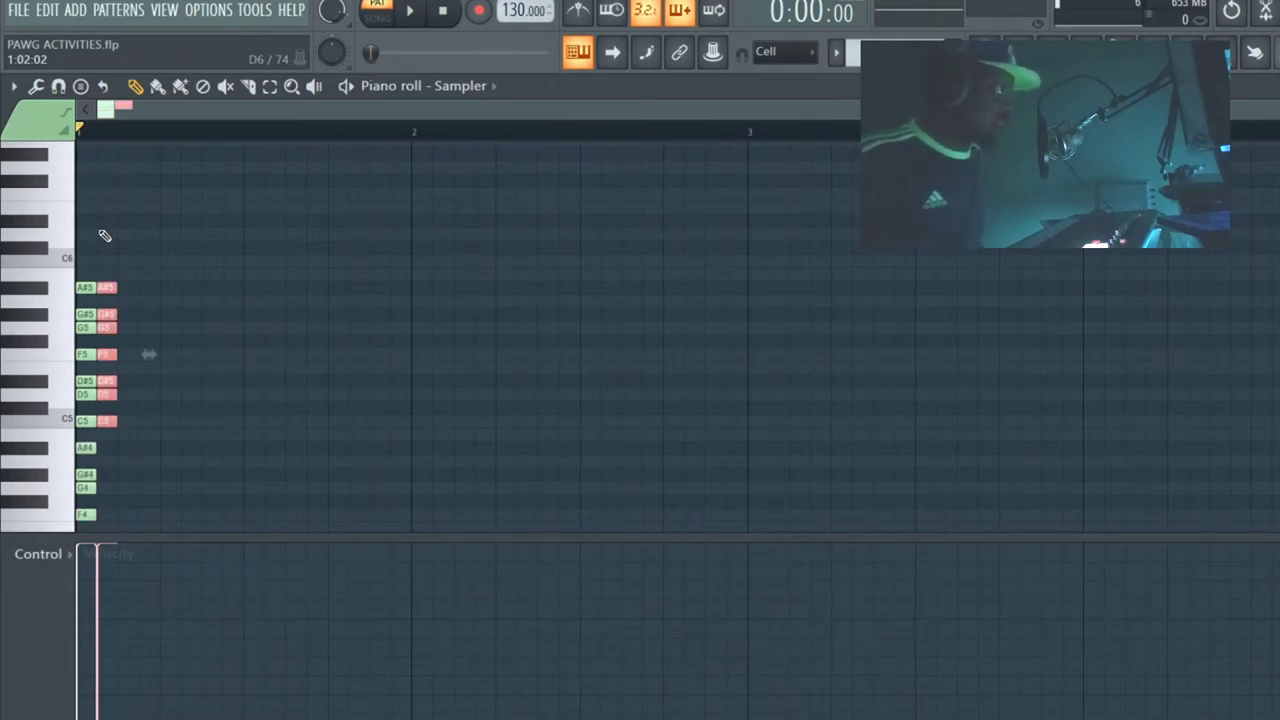
{"action": "key", "text": "ctrl+Up"}
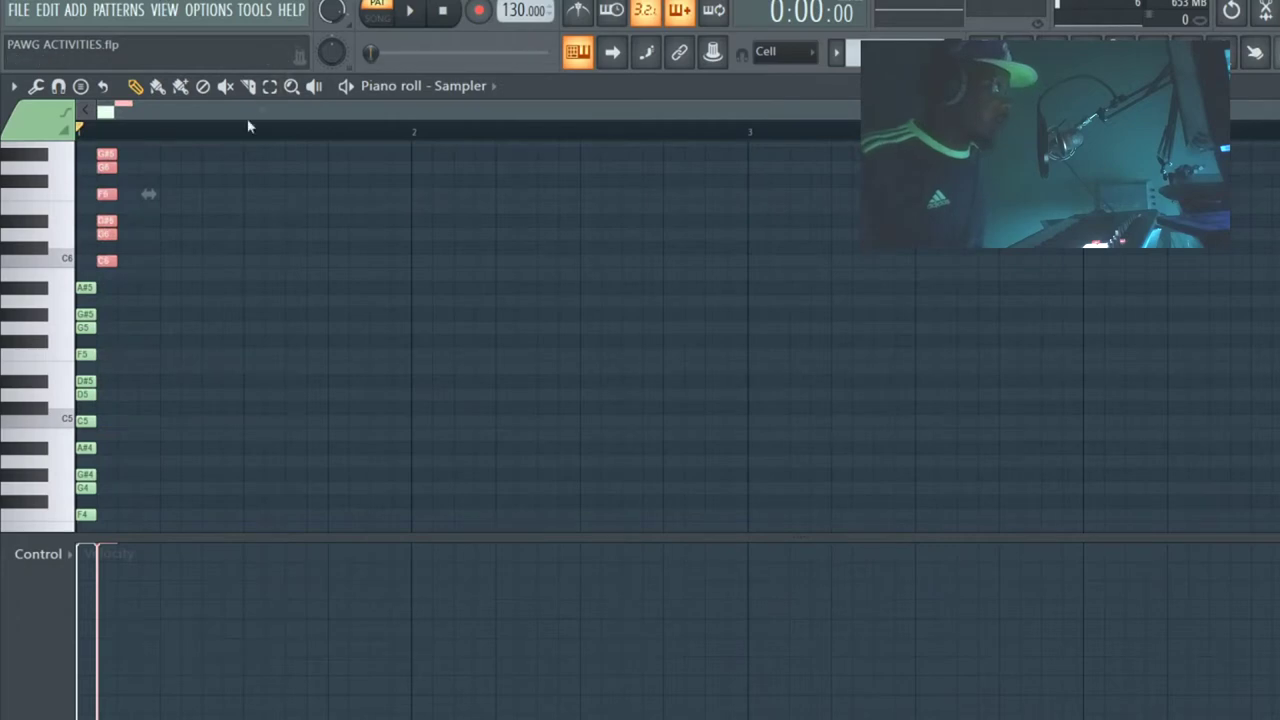
{"action": "left_click_drag", "start_coordinate": [99, 262], "coordinate": [79, 262]}
Place a G5 marker note at bar 9 and lengthen the stacked scale notes up to it with Quick legato.
{"action": "scroll", "coordinate": [163, 419], "scroll_direction": "up", "scroll_amount": 3}
{"action": "scroll", "coordinate": [166, 416], "scroll_direction": "down", "scroll_amount": 4}
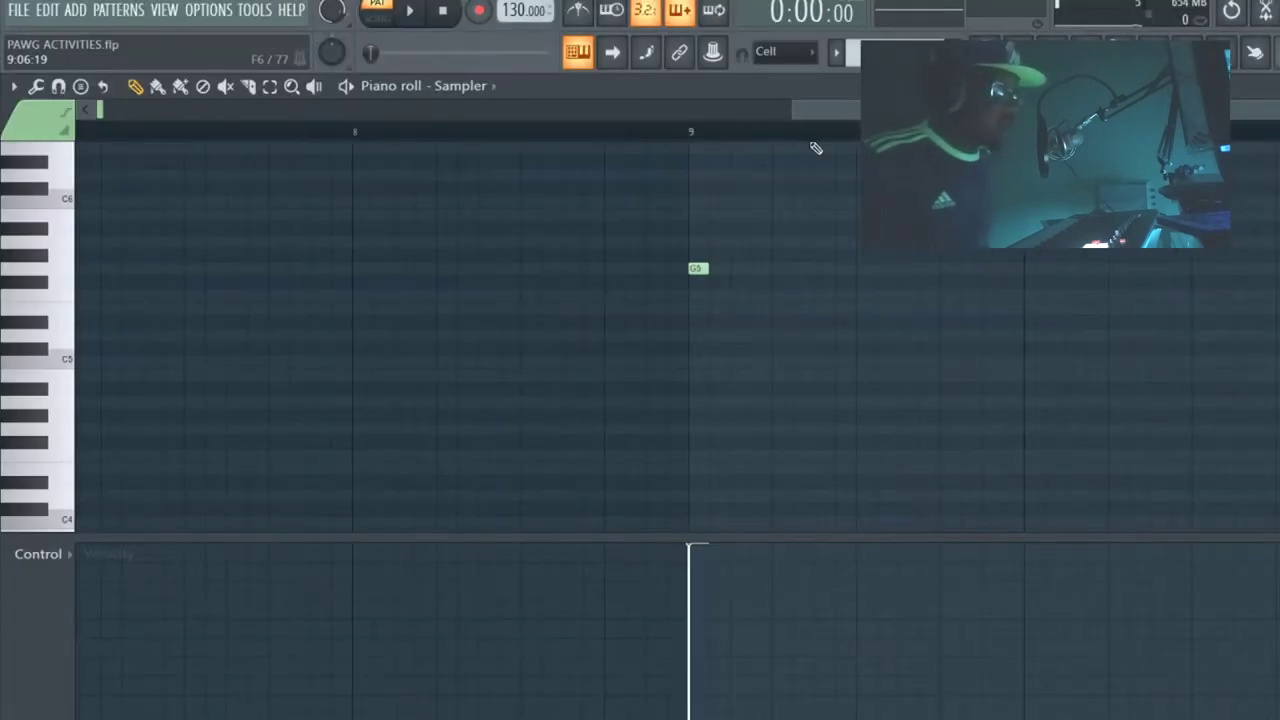
{"action": "key", "text": "ctrl+l"}
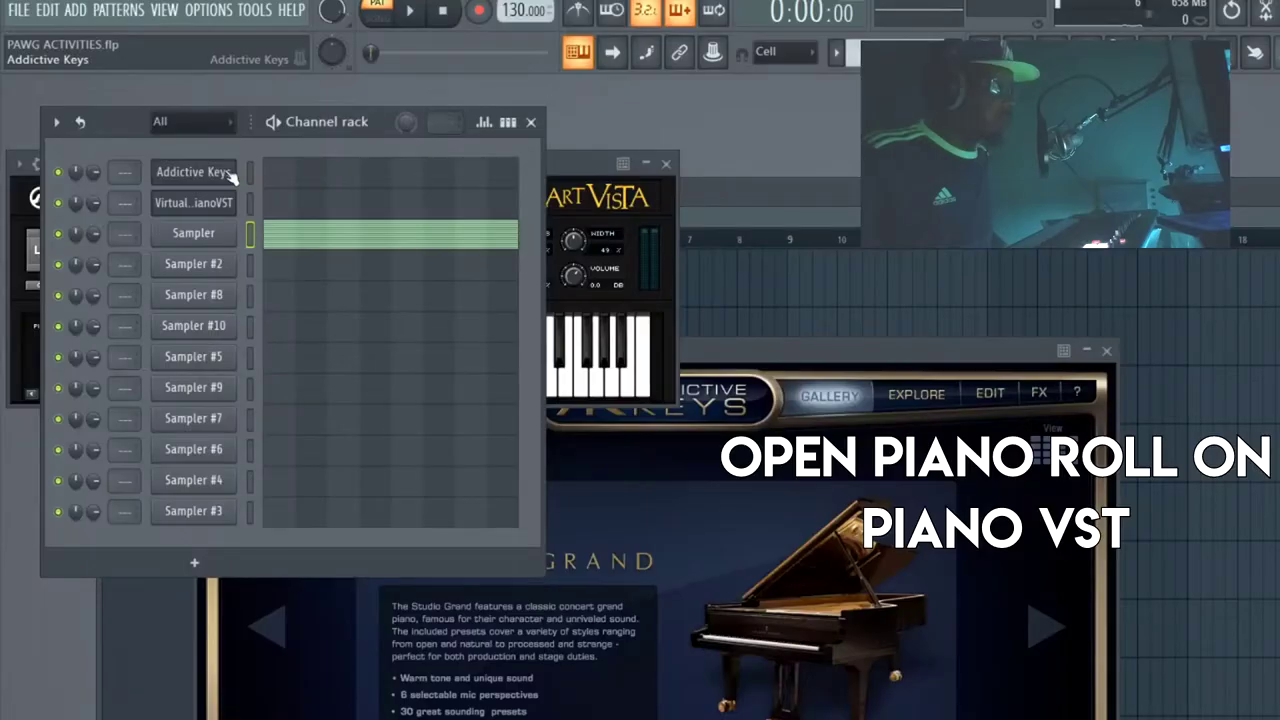
Open the piano roll of the Addictive Keys channel, and add and remove a test E5 note in bar 1.
{"action": "right_click", "coordinate": [230, 176]}
{"action": "left_click", "coordinate": [270, 172]}
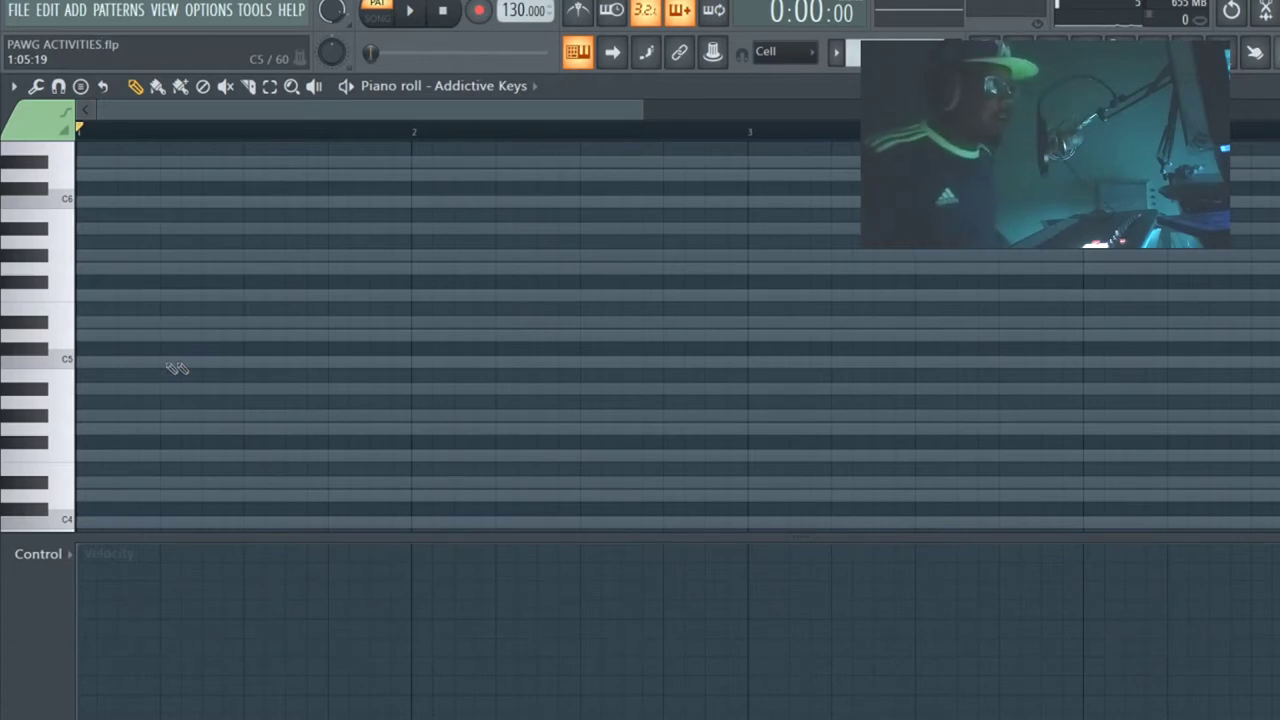
{"action": "left_click_drag", "start_coordinate": [100, 308], "coordinate": [86, 308]}
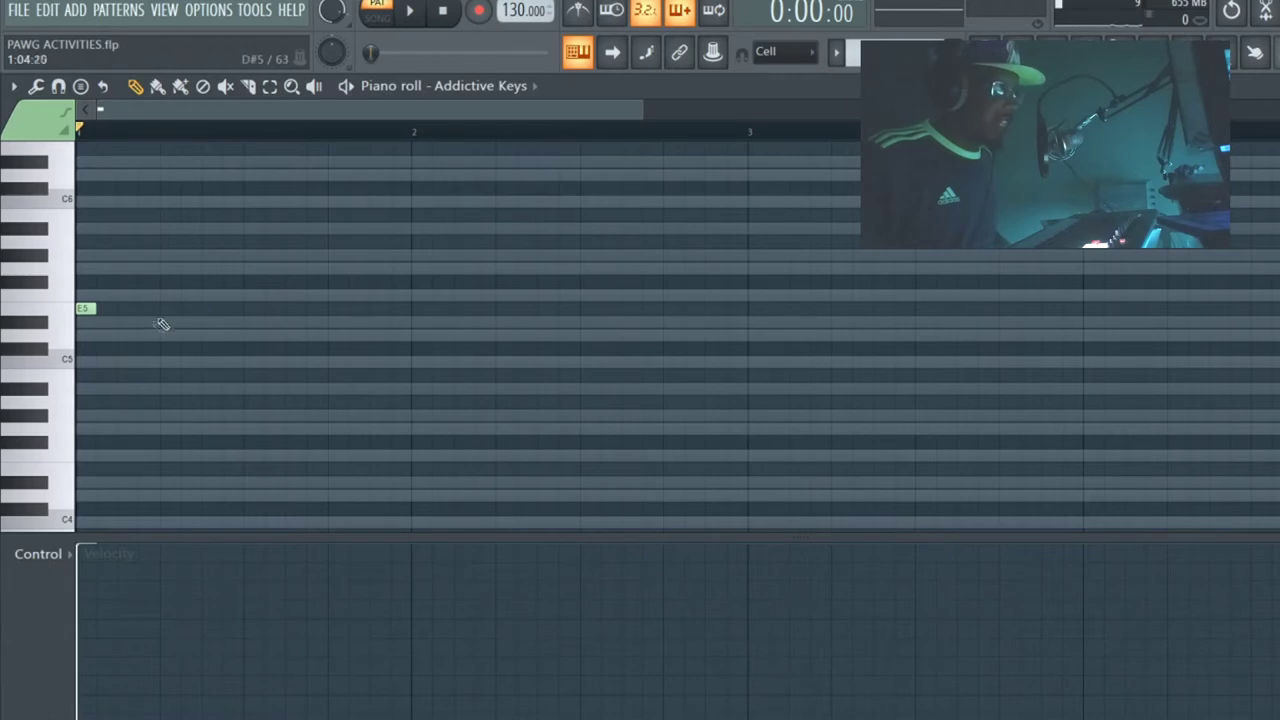
{"action": "right_click", "coordinate": [91, 311]}
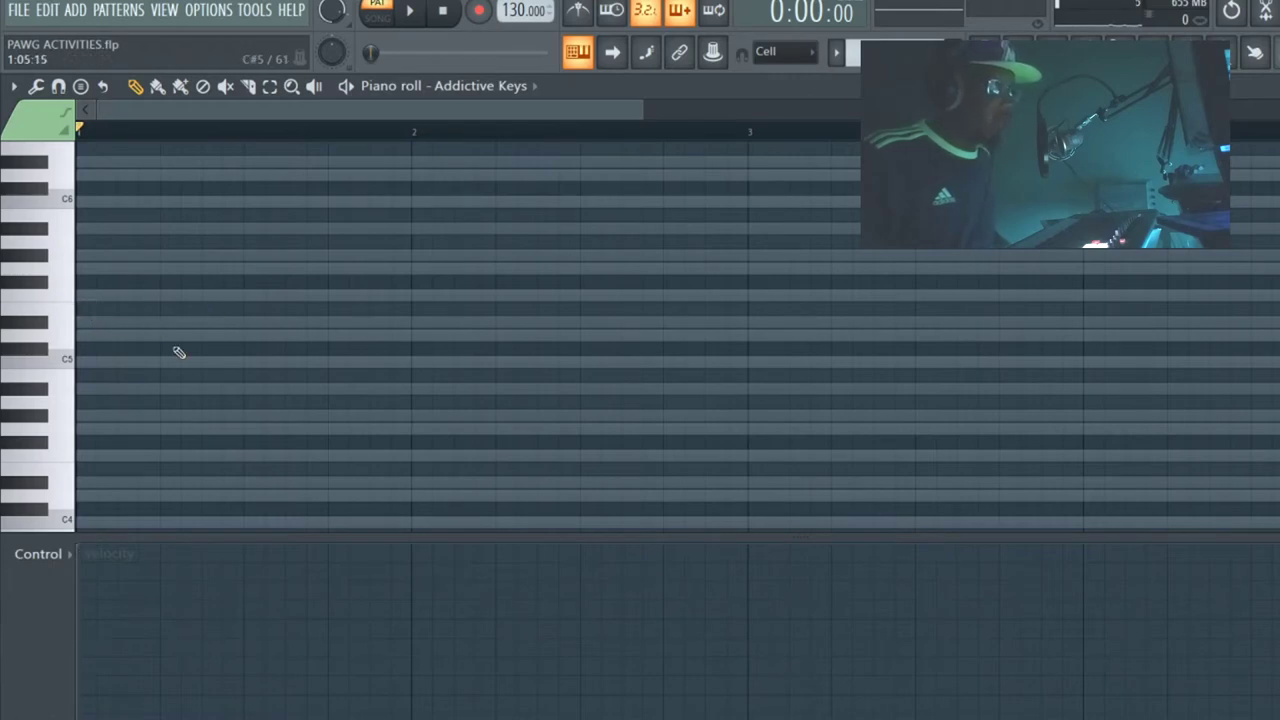
Place half-bar root notes C5, F5 and G5 one after another, starting at bar 1.
{"action": "left_click", "coordinate": [80, 361]}
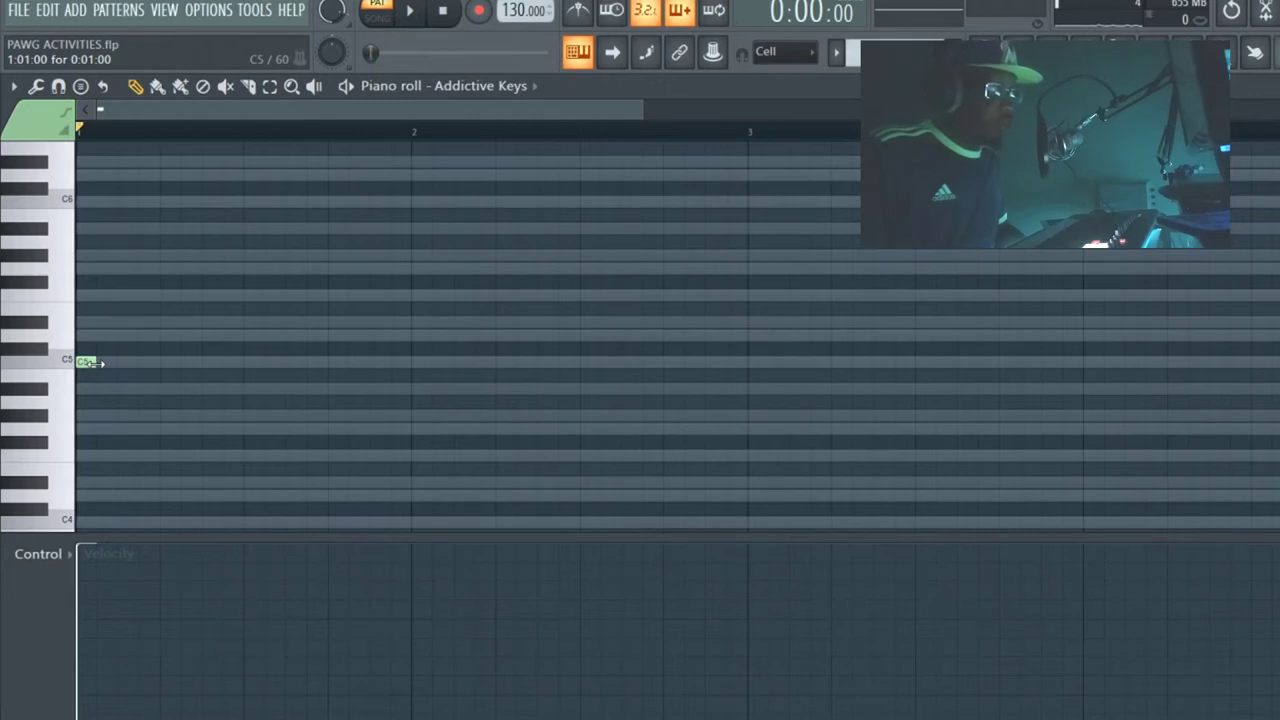
{"action": "left_click_drag", "start_coordinate": [100, 364], "coordinate": [143, 360]}
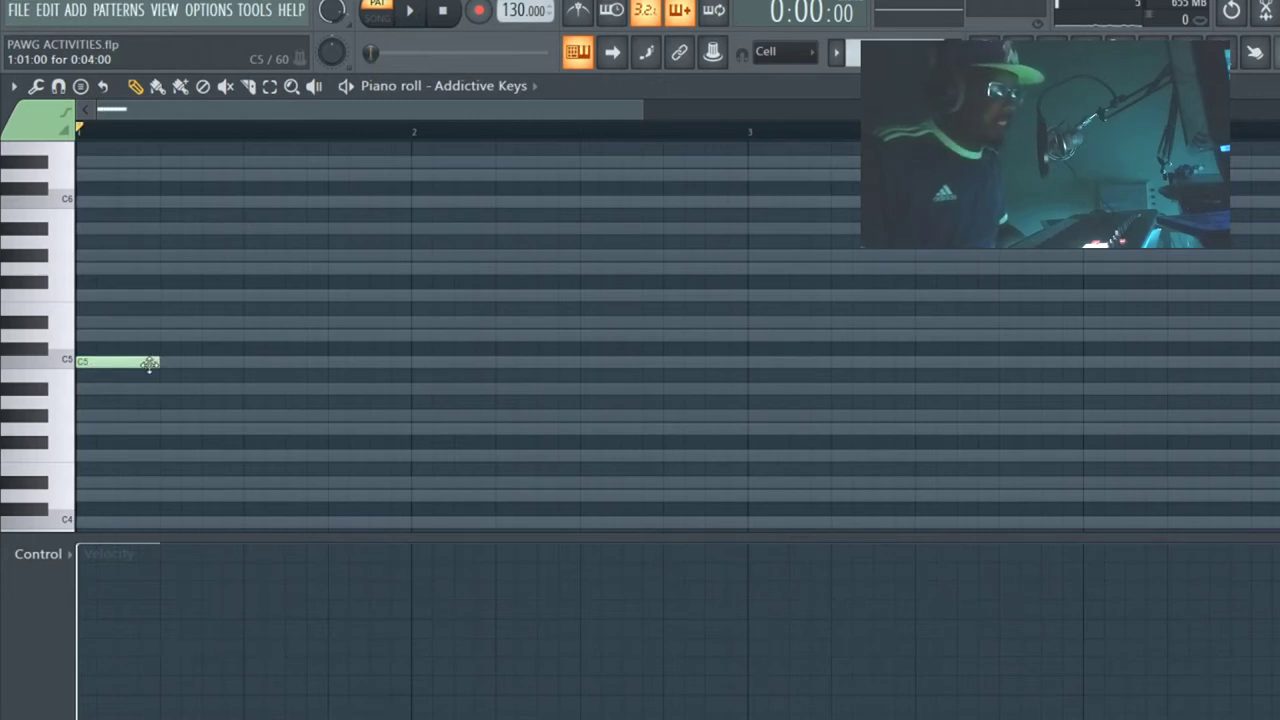
{"action": "left_click_drag", "start_coordinate": [157, 362], "coordinate": [250, 362]}
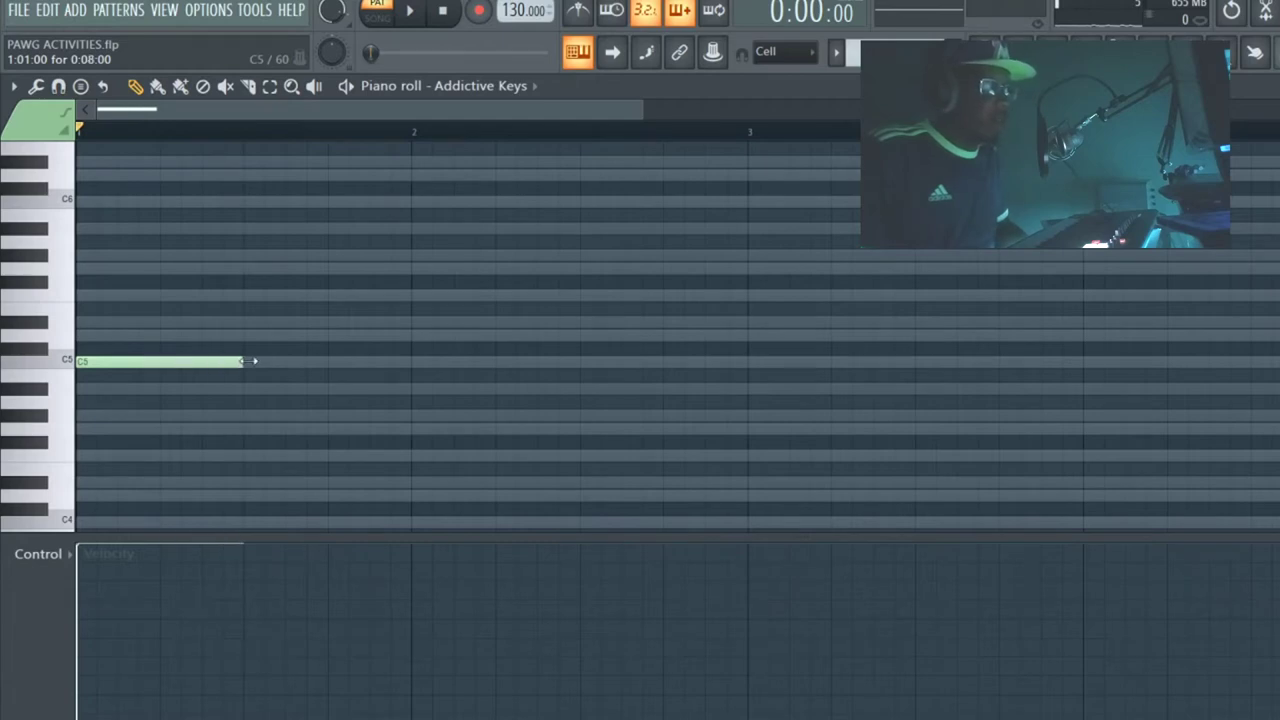
{"action": "right_click", "coordinate": [233, 362]}
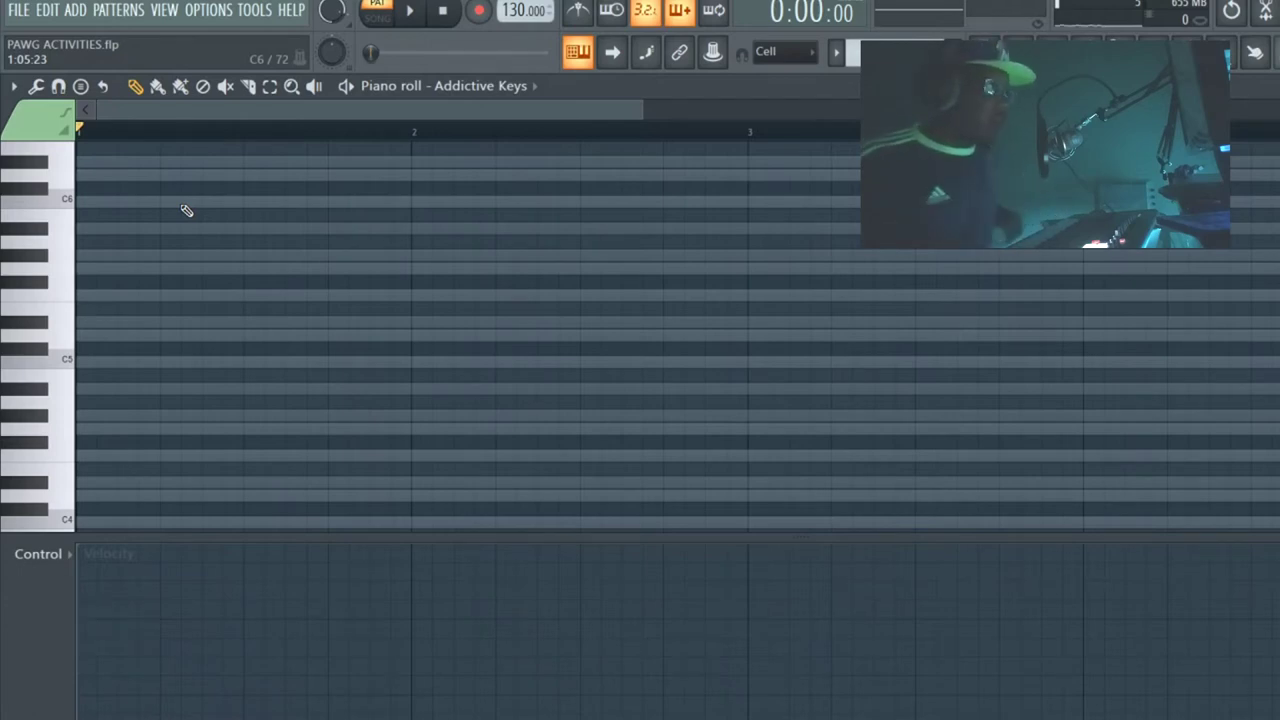
{"action": "mouse_move", "coordinate": [157, 360]}
{"action": "left_mouse_down"}
{"action": "mouse_move", "coordinate": [159, 349]}
{"action": "mouse_move", "coordinate": [116, 362]}
{"action": "left_mouse_up"}
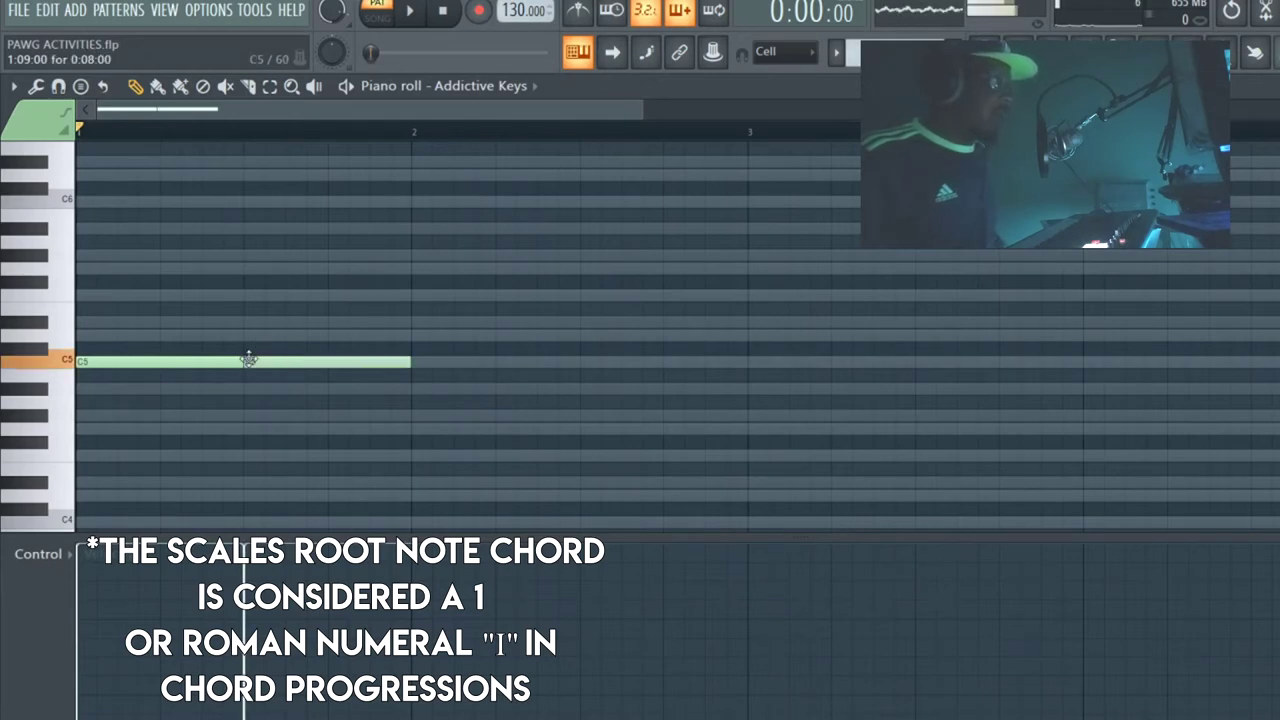
{"action": "left_click", "coordinate": [251, 296]}
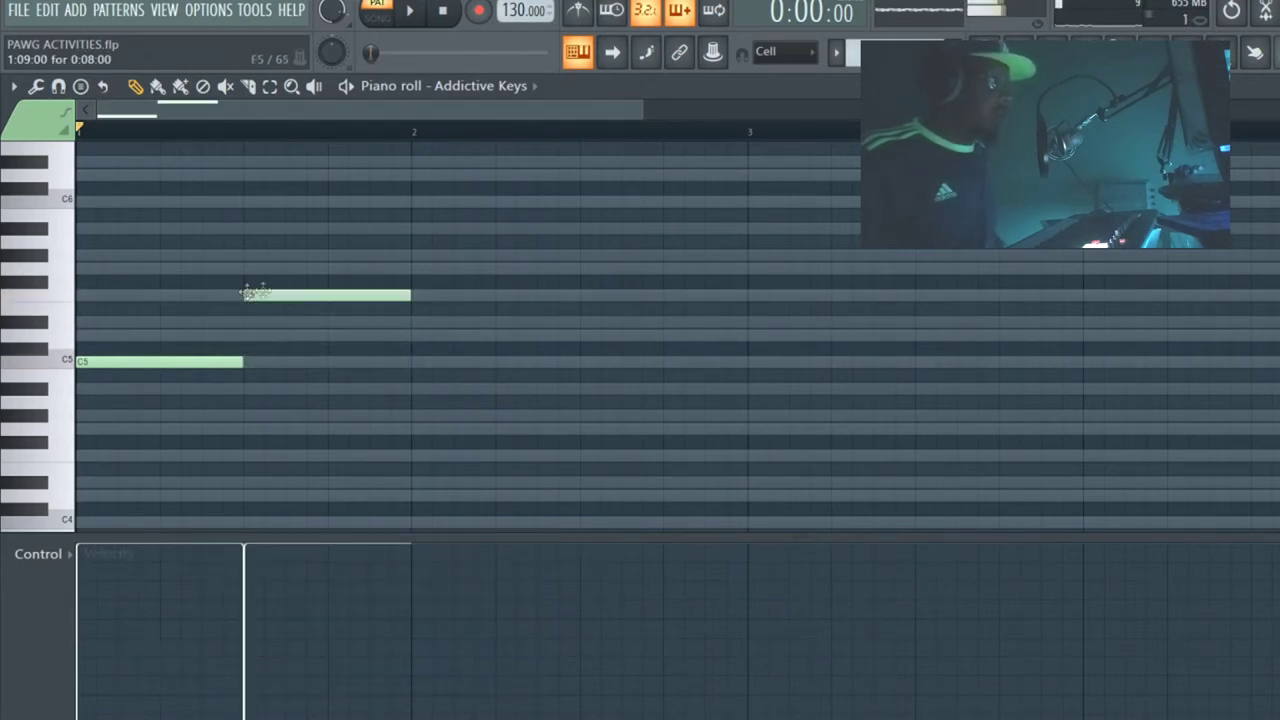
{"action": "left_click", "coordinate": [421, 269]}
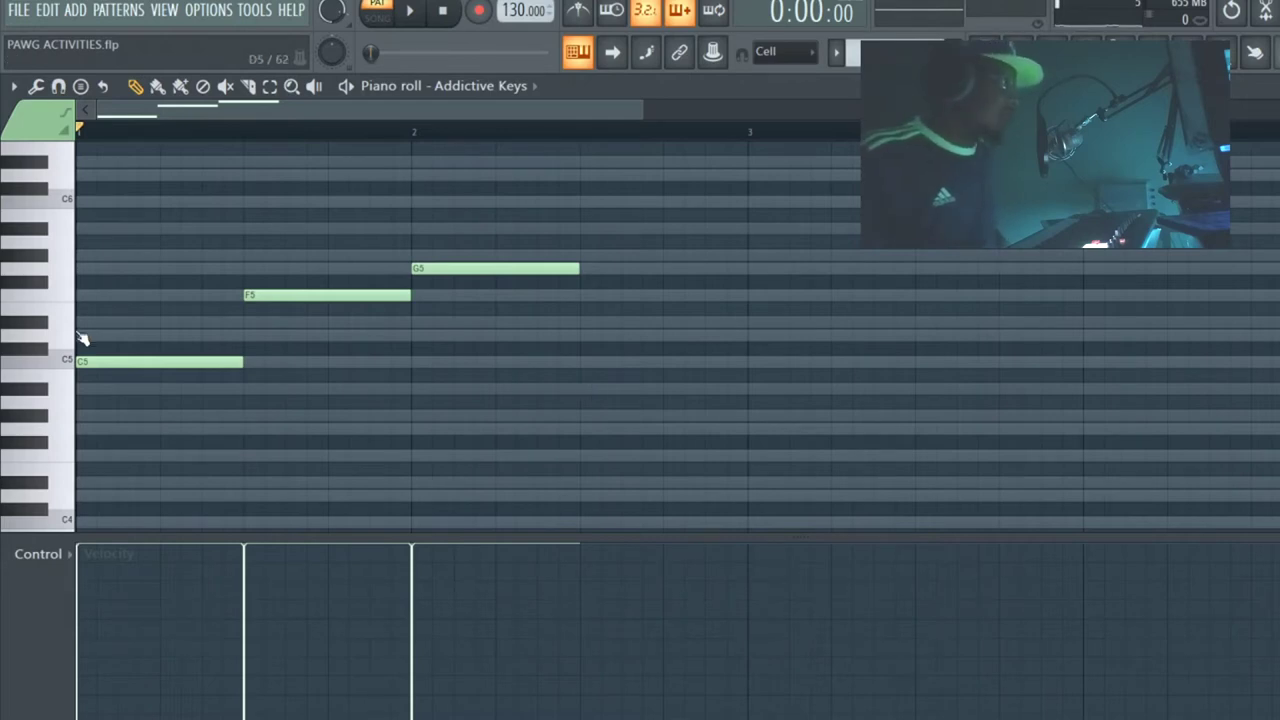
Build a triad on the C5 root by adding D#5 and G5 above it, and audition the chord.
{"action": "left_click_drag", "start_coordinate": [81, 336], "coordinate": [77, 316]}
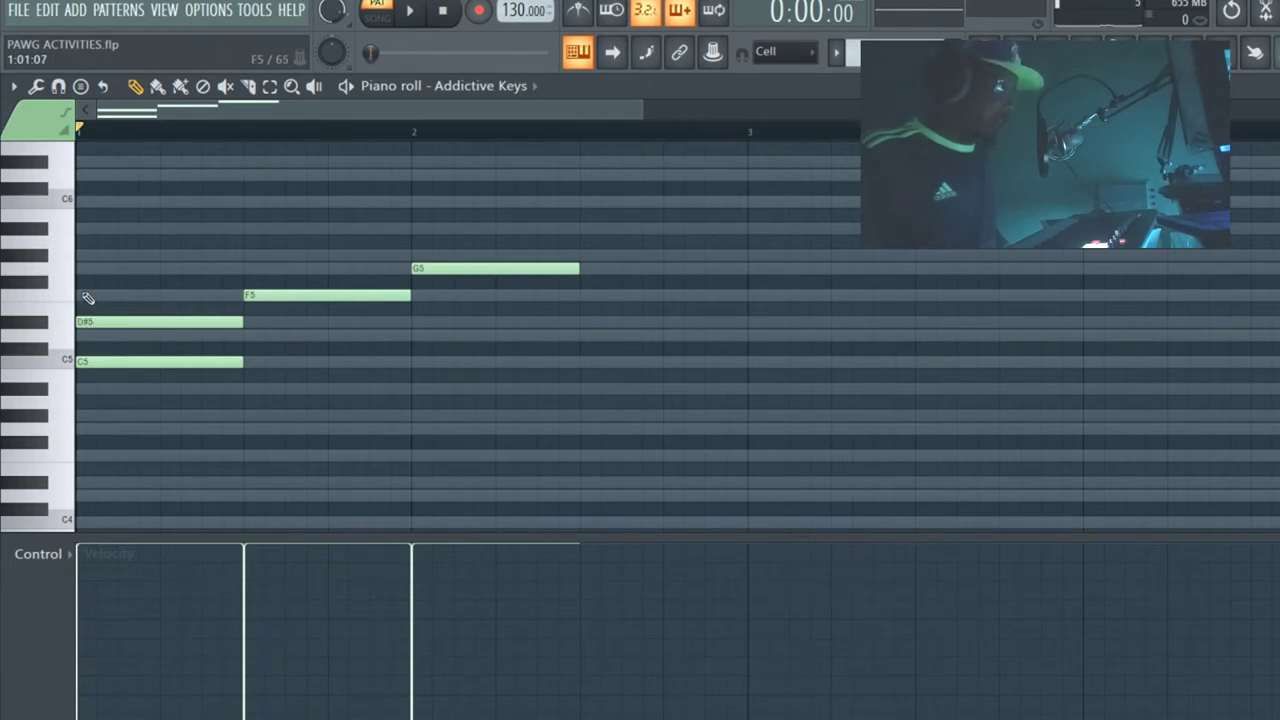
{"action": "left_click_drag", "start_coordinate": [88, 298], "coordinate": [86, 268]}
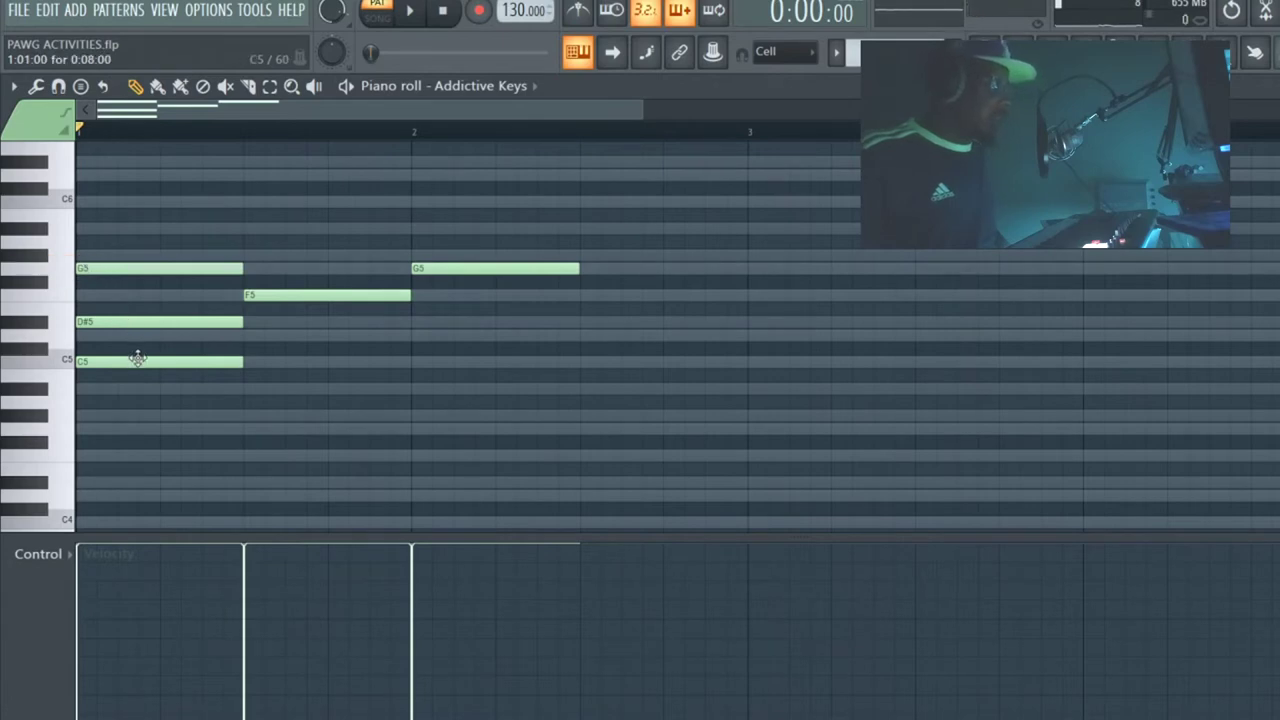
{"action": "key", "text": "space"}
{"action": "key", "text": "space"}
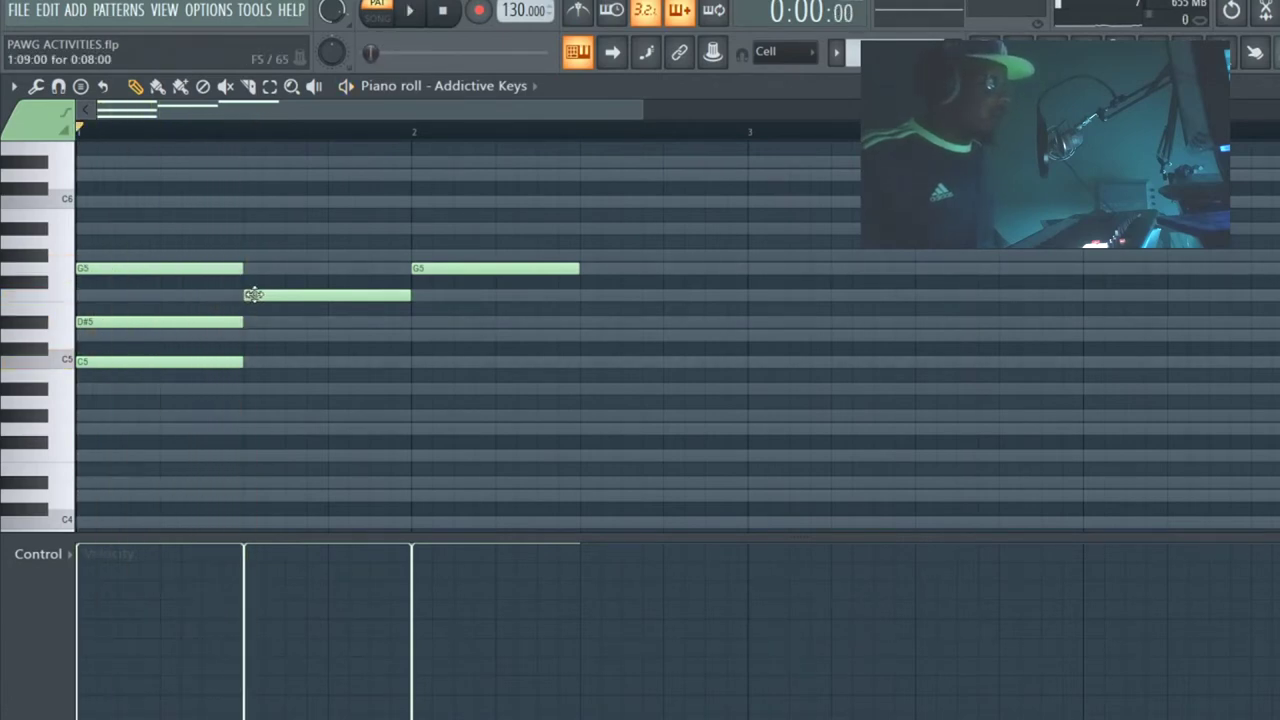
Build a triad on the F5 root by adding half-bar G#5 and C6 notes above it.
{"action": "left_click", "coordinate": [253, 294]}
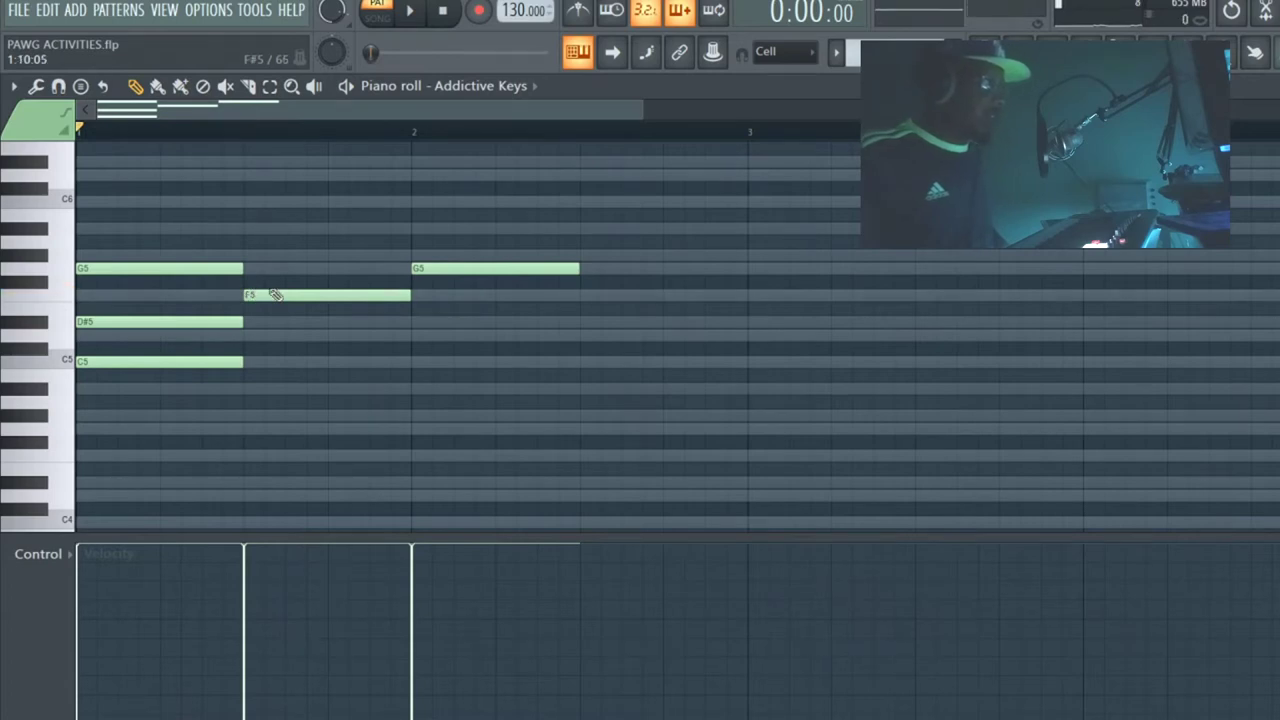
{"action": "left_click_drag", "start_coordinate": [255, 272], "coordinate": [248, 251]}
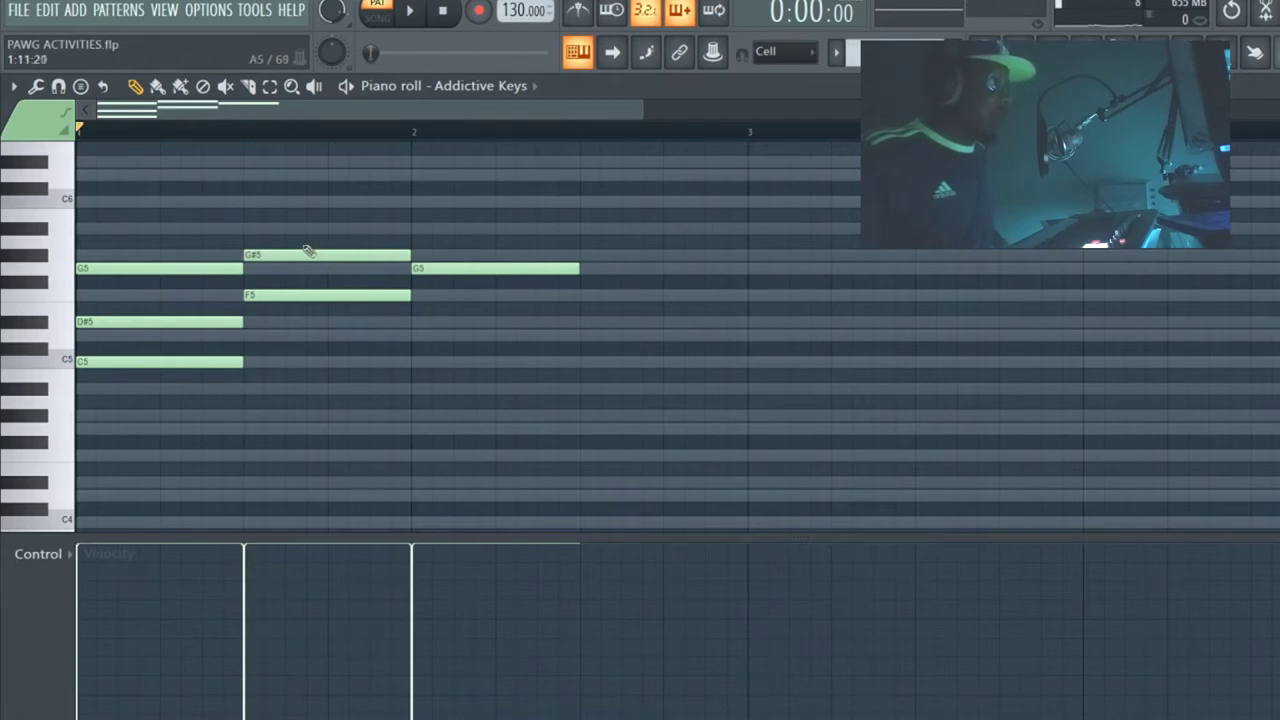
{"action": "left_click_drag", "start_coordinate": [247, 222], "coordinate": [254, 196]}
Add A#5 and D6 above the G5 root at bar 2 and play back the three chords.
{"action": "scroll", "coordinate": [449, 380], "scroll_direction": "up", "scroll_amount": 4}
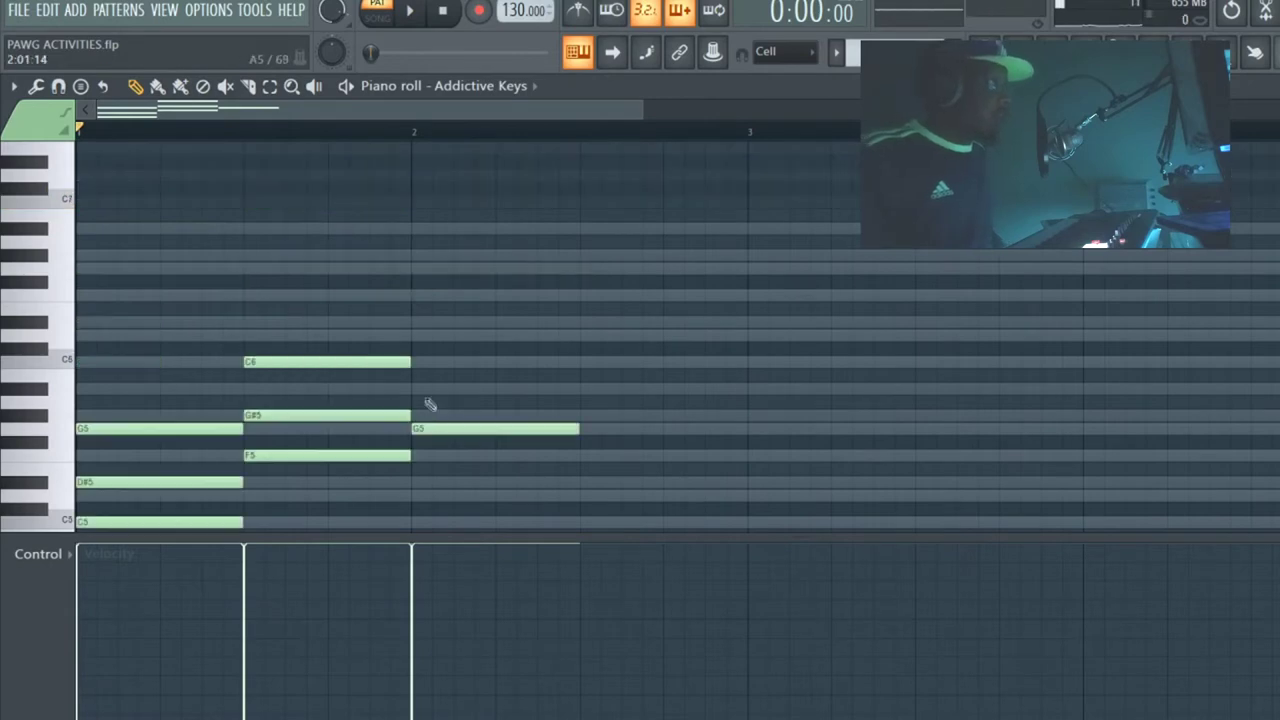
{"action": "left_click", "coordinate": [417, 388]}
{"action": "left_click", "coordinate": [417, 335]}
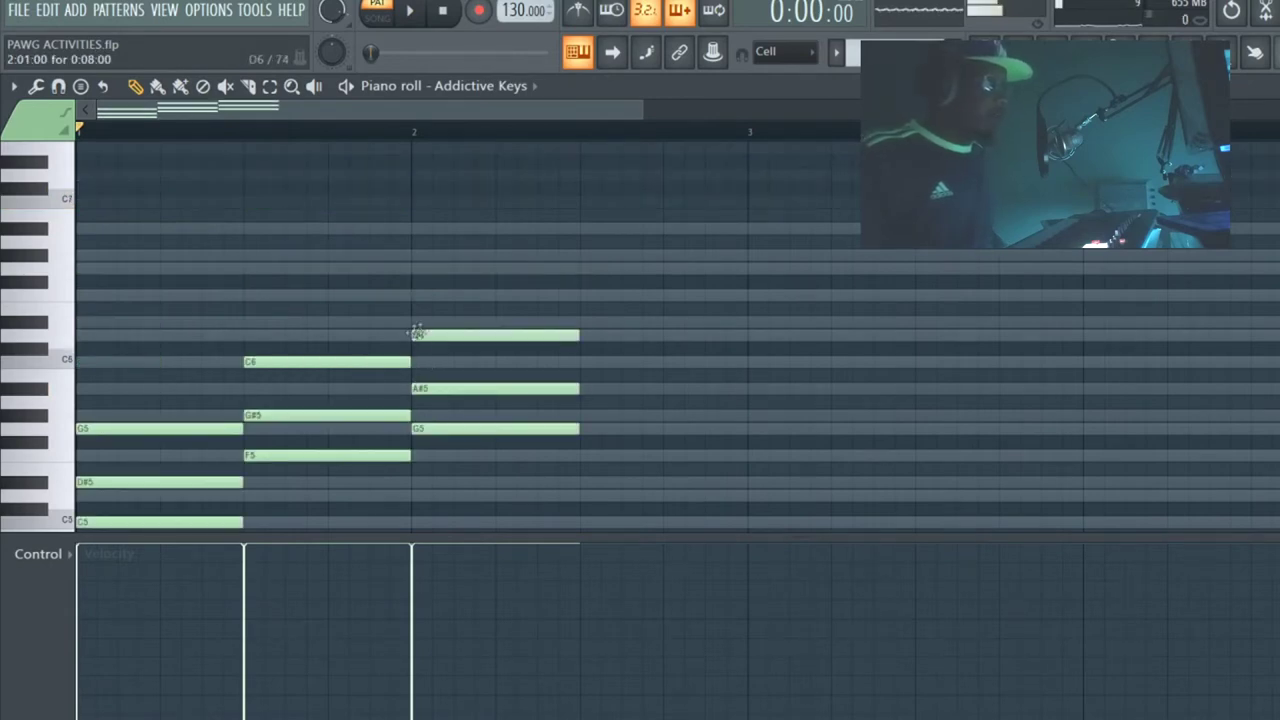
{"action": "key", "text": "space"}
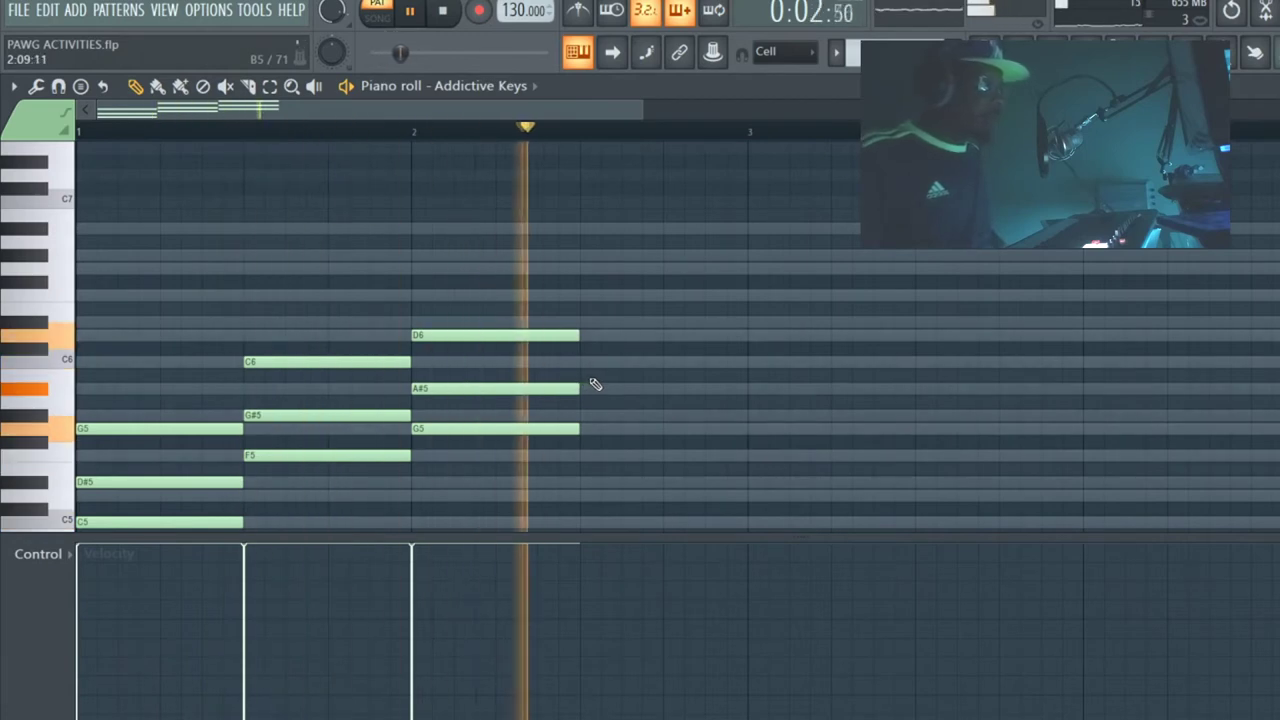
{"action": "key", "text": "space"}
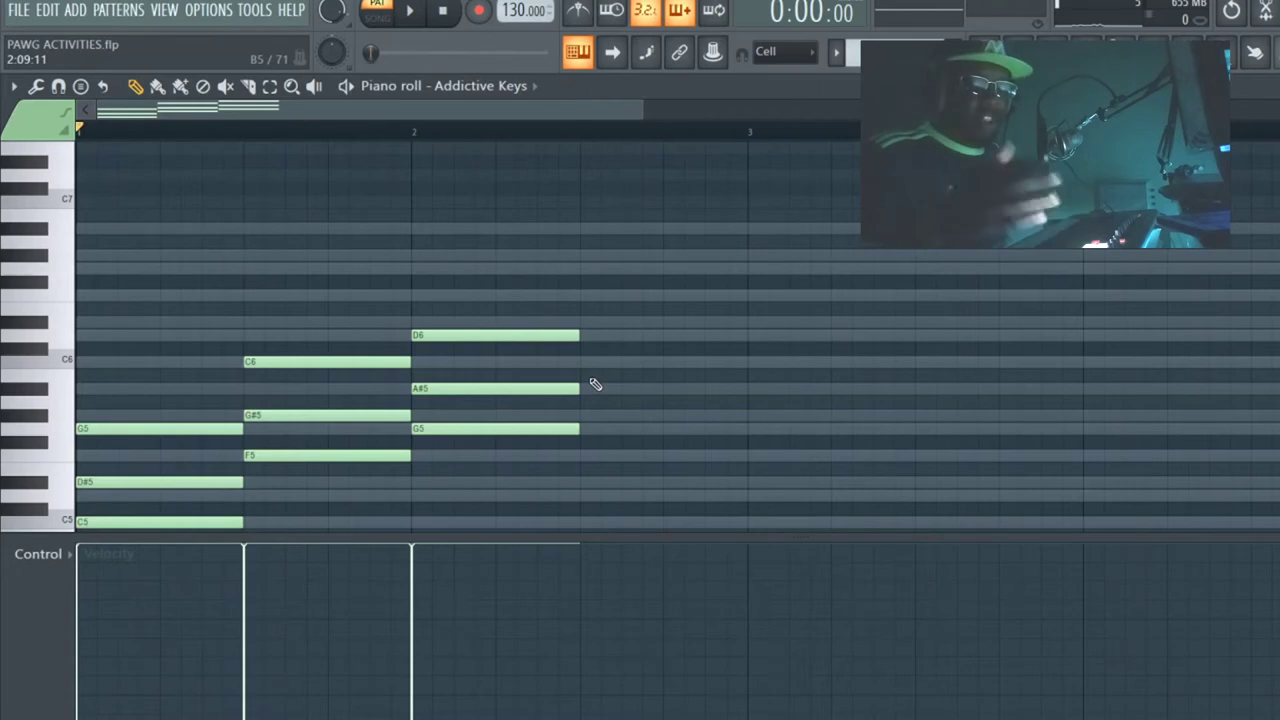
Start the F5 chord at bar 3 and the G5 chord at bar 4, lengthening each chord to meet the next with Quick legato.
{"action": "left_click_drag", "start_coordinate": [314, 209], "coordinate": [524, 487]}
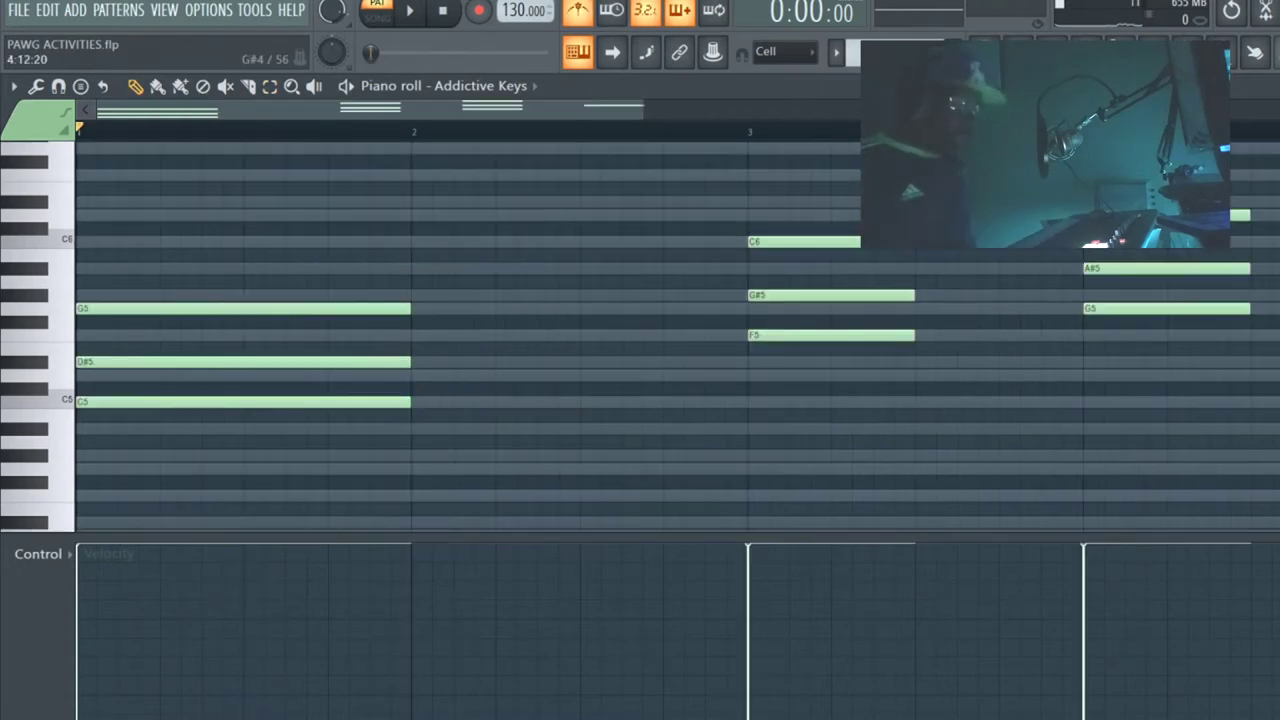
{"action": "key", "text": "ctrl+l"}
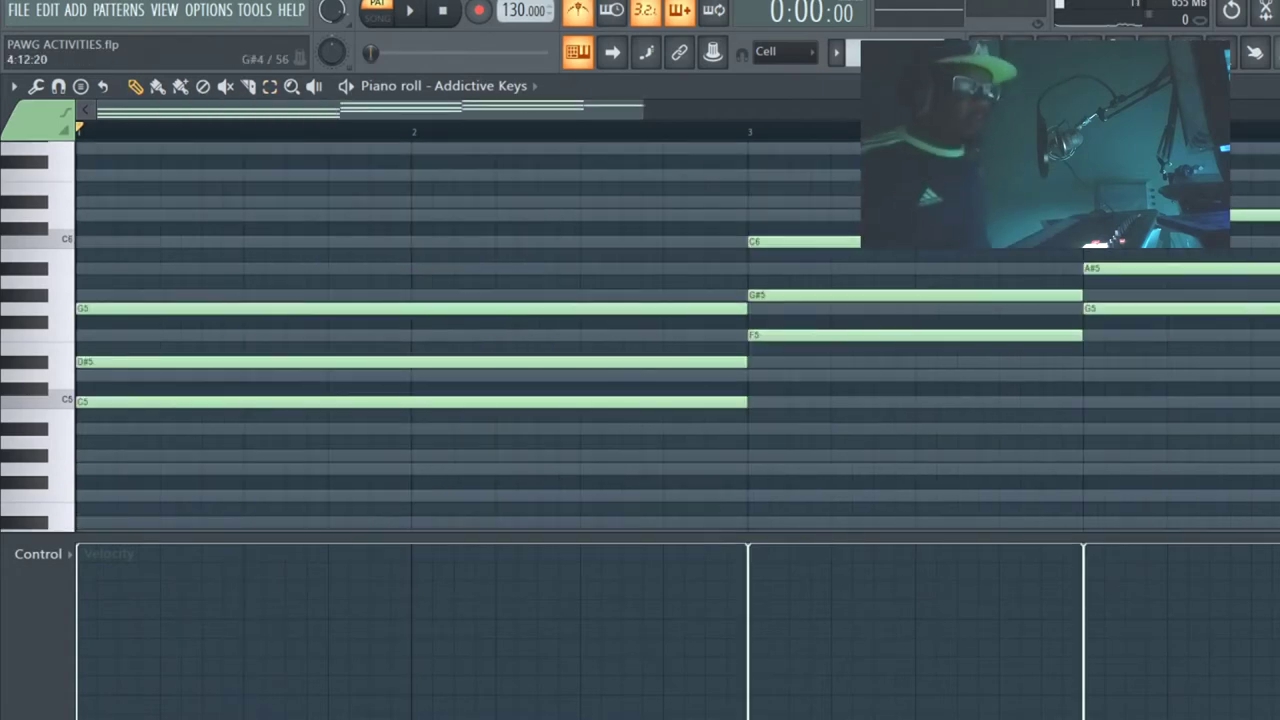
{"action": "key", "text": "space"}
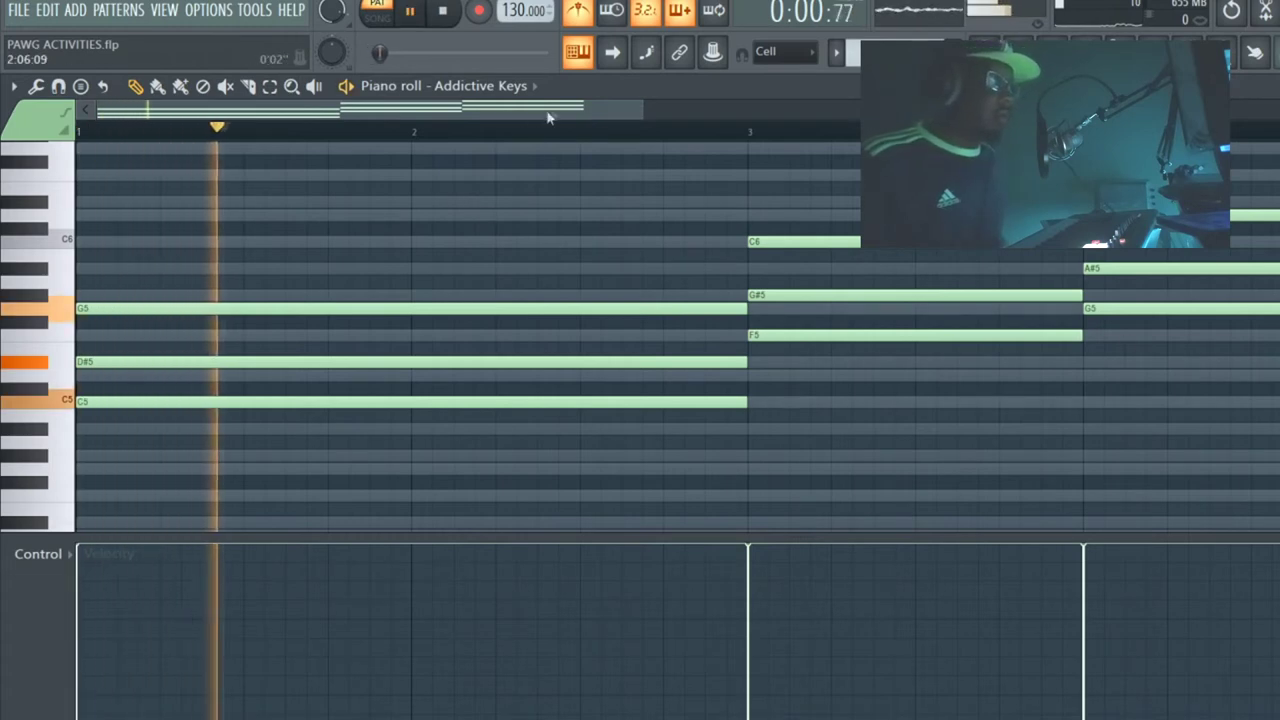
{"action": "left_click_drag", "start_coordinate": [642, 109], "coordinate": [1005, 109]}
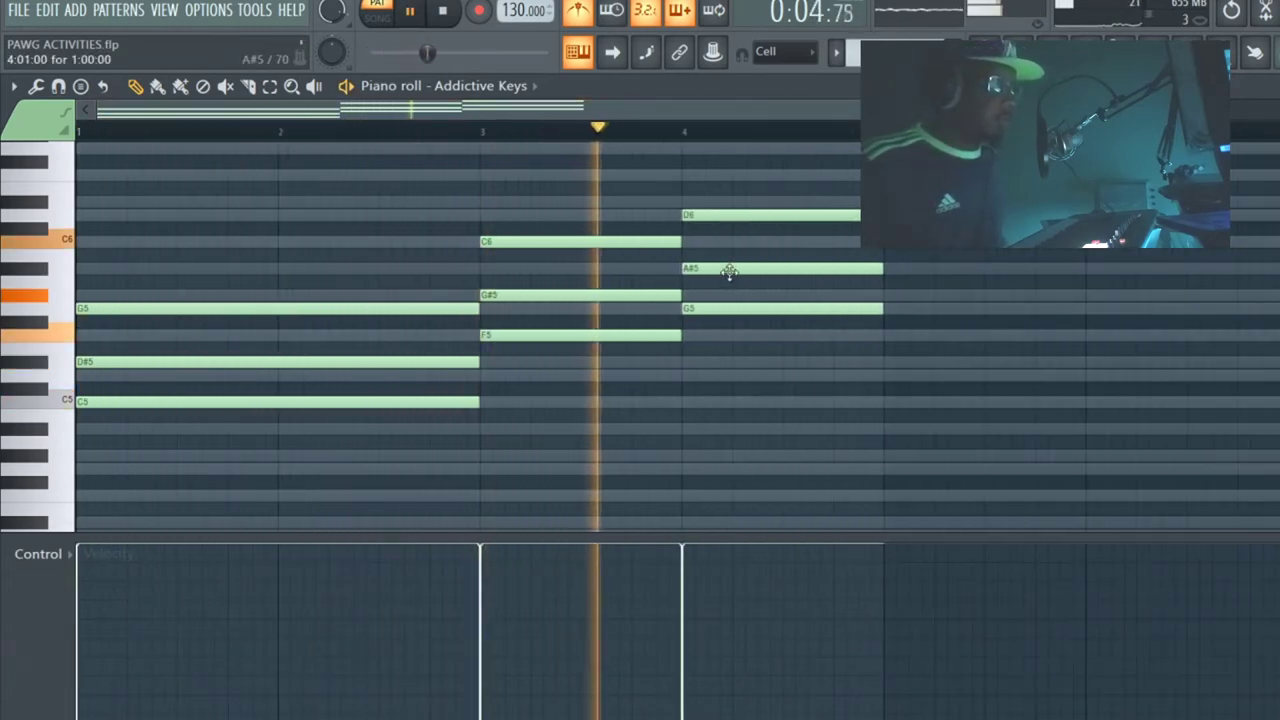
{"action": "key", "text": "space"}
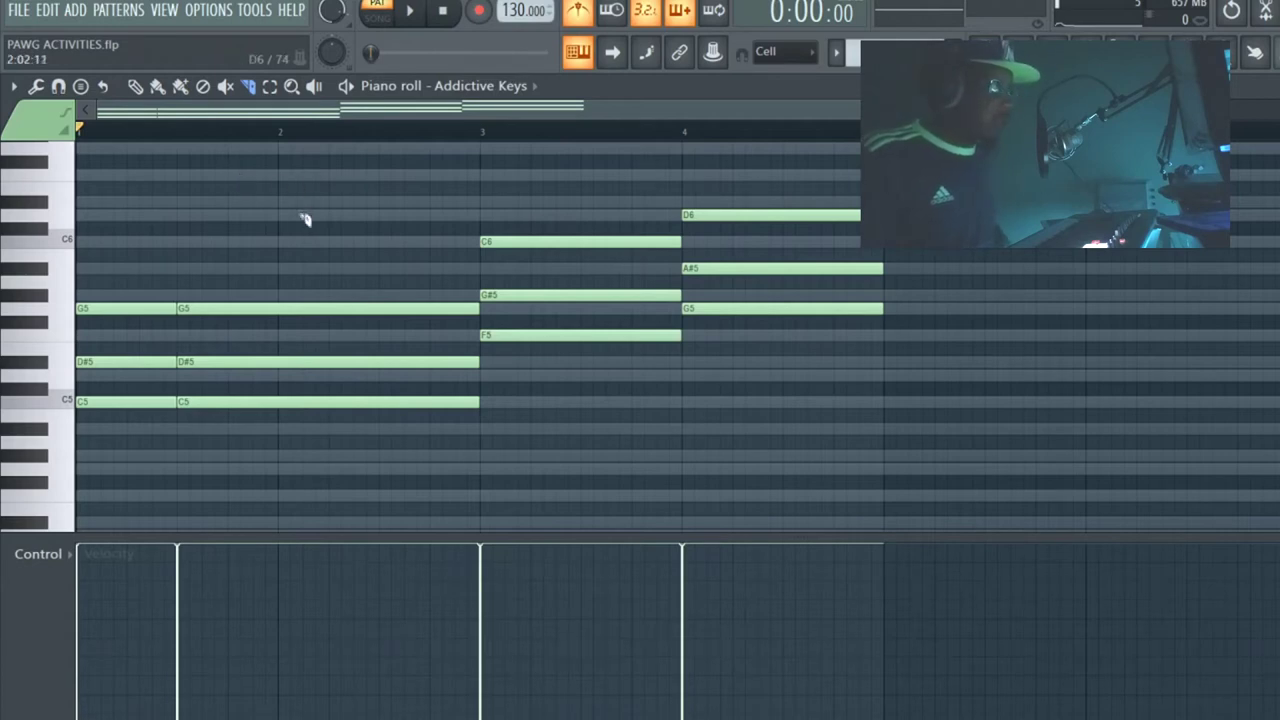
Play back the first chord sliced halfway through bar 1, and undo the slice.
{"action": "key", "text": "space"}
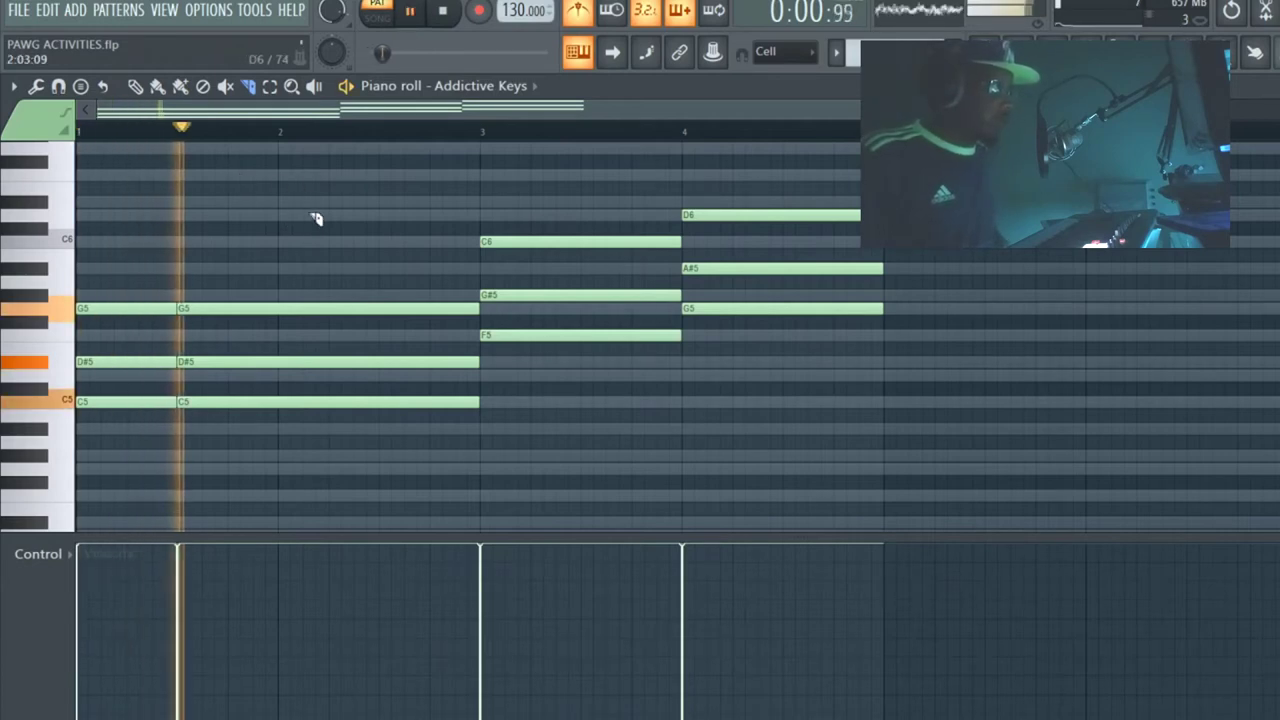
{"action": "key", "text": "space"}
{"action": "key", "text": "ctrl+z"}
{"action": "key", "text": "p"}
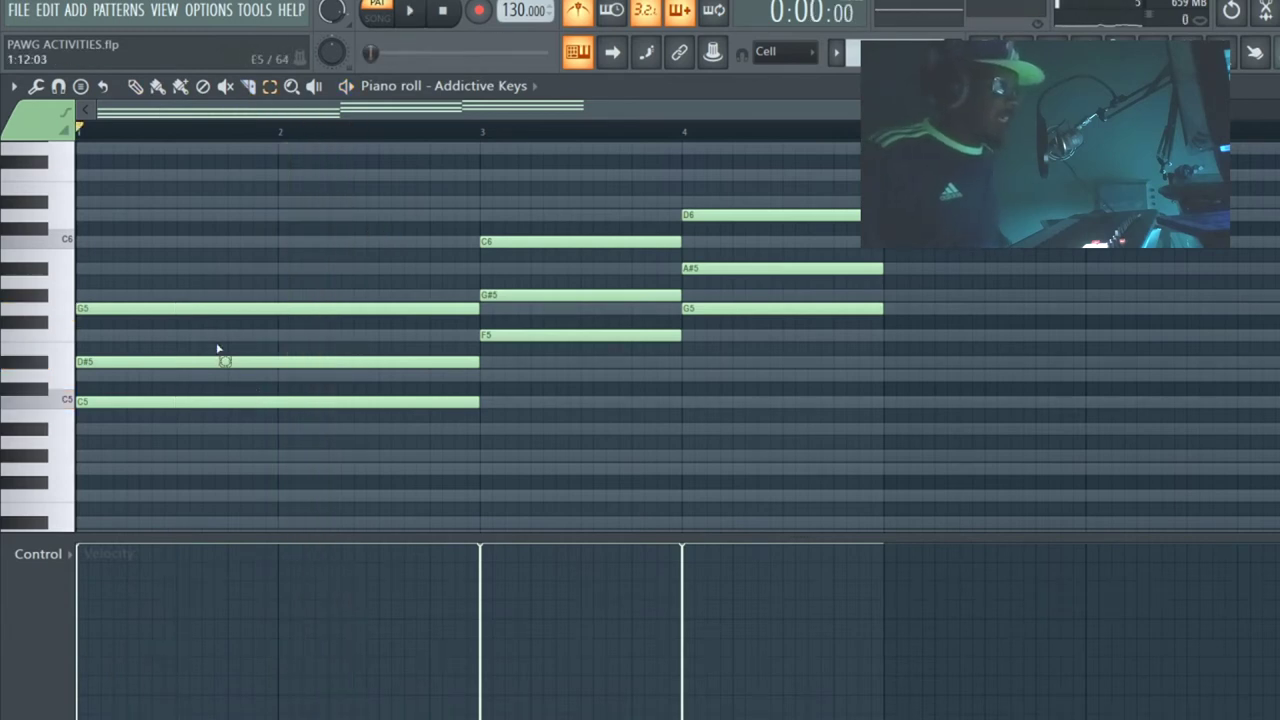
Raise the middle note of each chord one octave, to D#6, G#6 and A#6, and play back the progression.
{"action": "left_click", "coordinate": [430, 400]}
{"action": "left_click", "coordinate": [408, 360]}
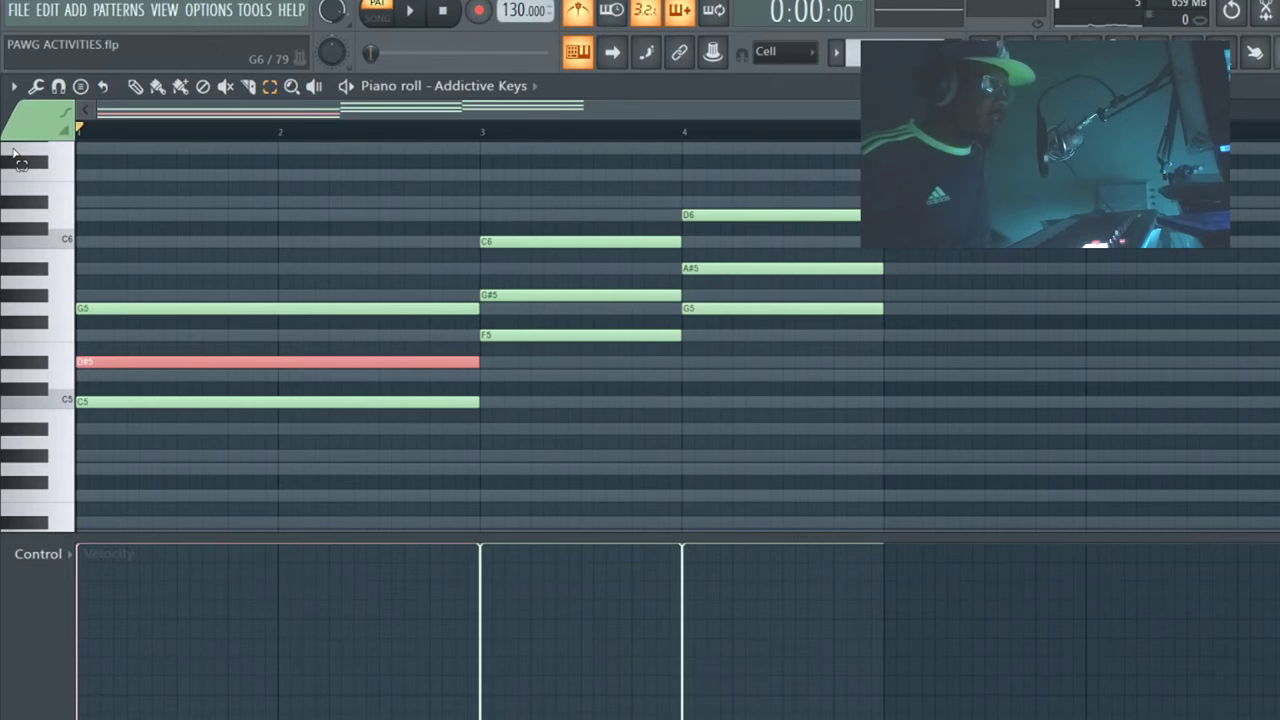
{"action": "key", "text": "ctrl+Up"}
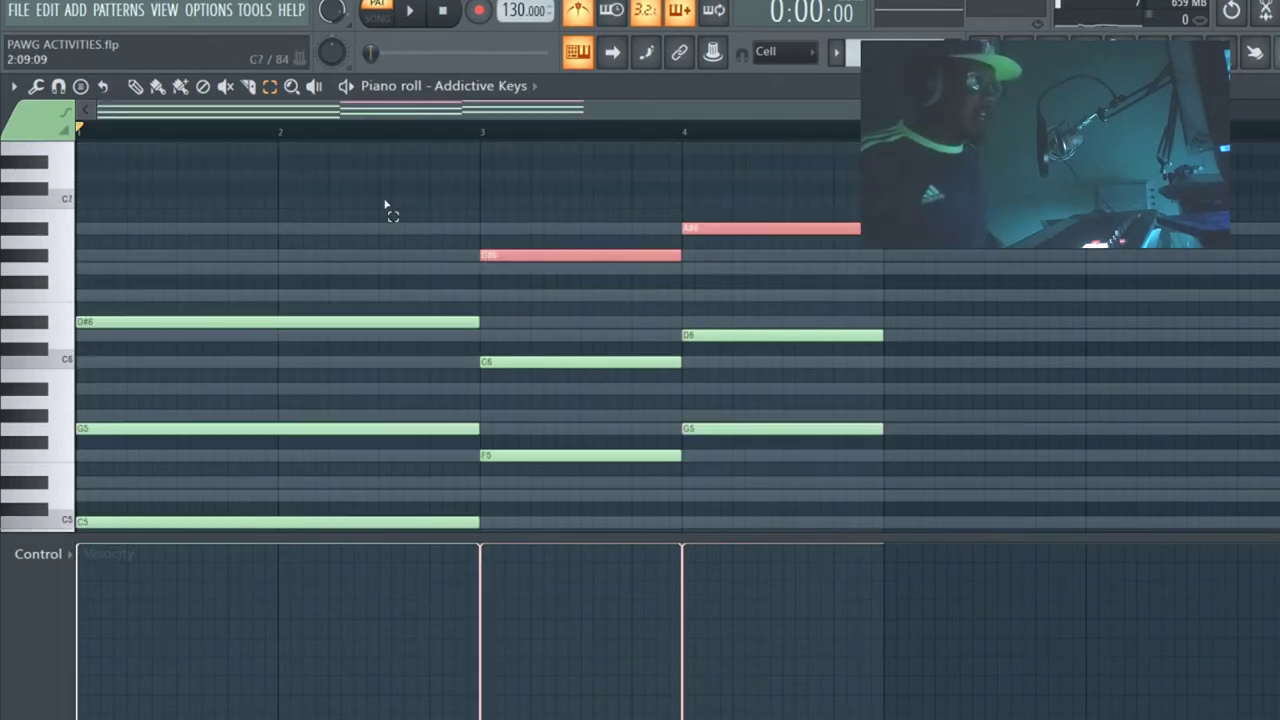
{"action": "left_click", "coordinate": [388, 205]}
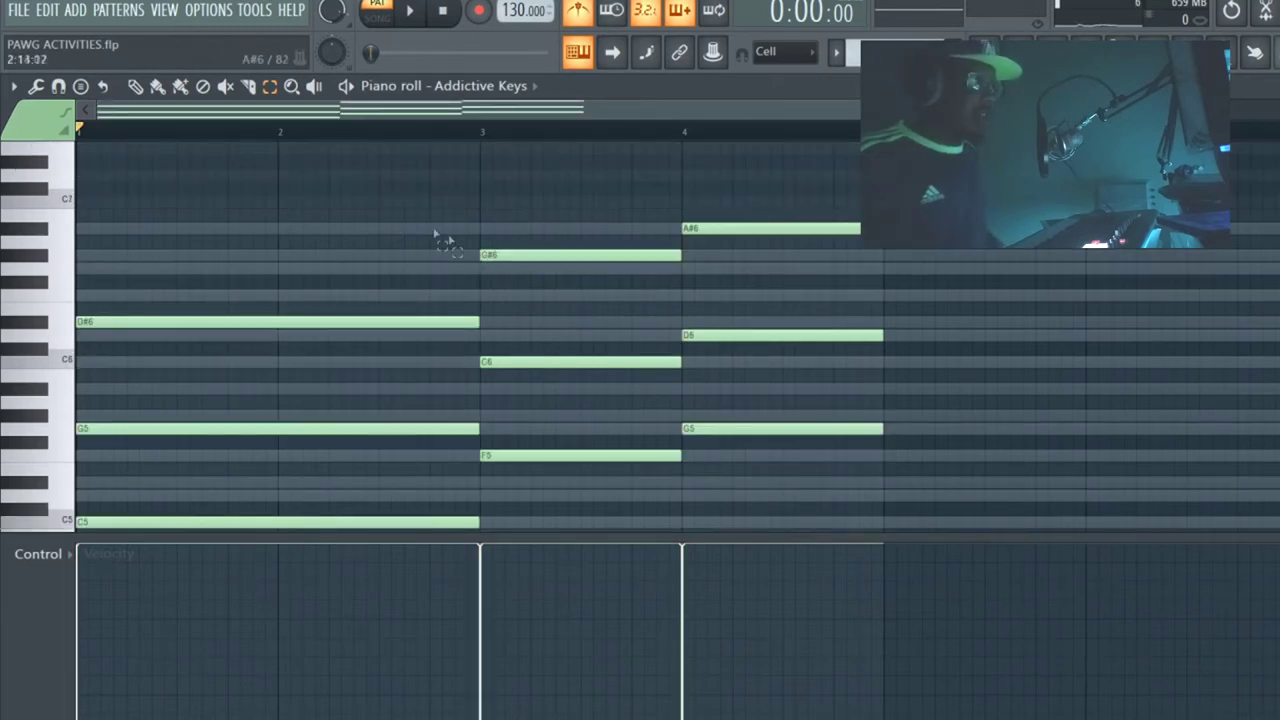
{"action": "key", "text": "space"}
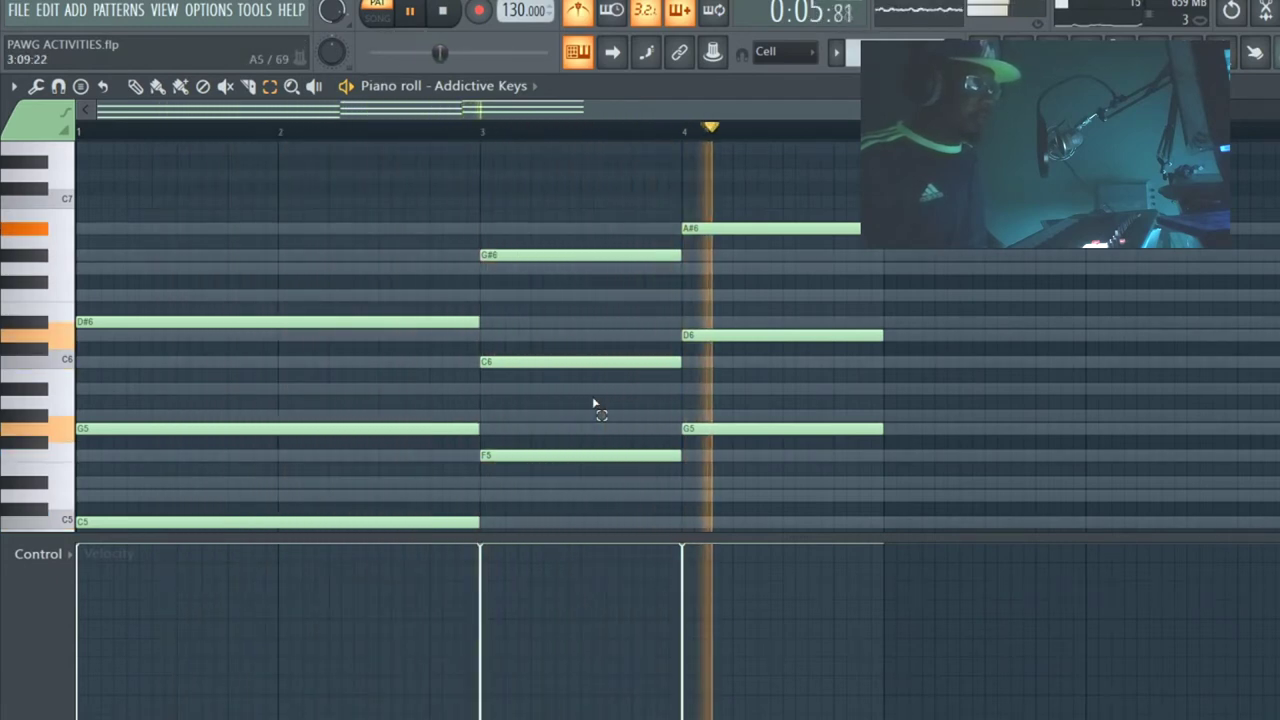
{"action": "key", "text": "space"}
Lower the root note of each of the three chords one octave, to C4, F4 and G4.
{"action": "left_click_drag", "start_coordinate": [593, 398], "coordinate": [757, 513]}
{"action": "left_click", "coordinate": [787, 508]}
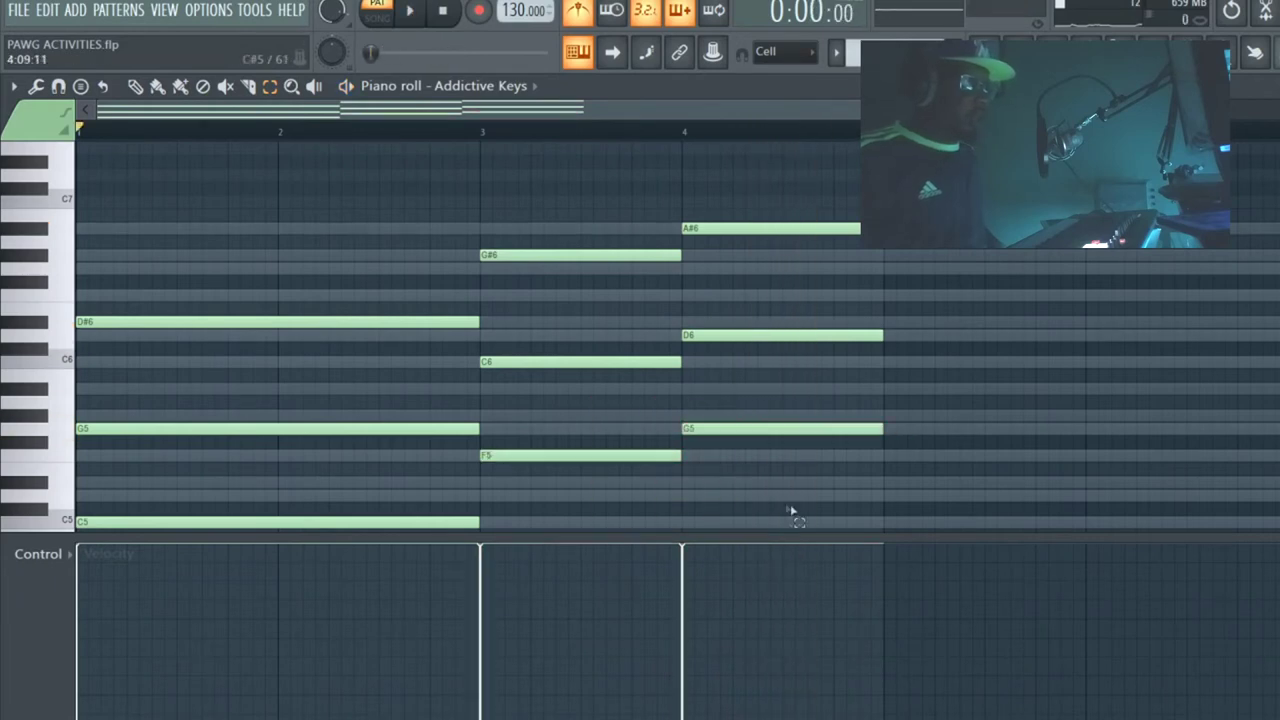
{"action": "scroll", "coordinate": [752, 454], "scroll_direction": "down", "scroll_amount": 2}
{"action": "scroll", "coordinate": [752, 457], "scroll_direction": "down", "scroll_amount": 2}
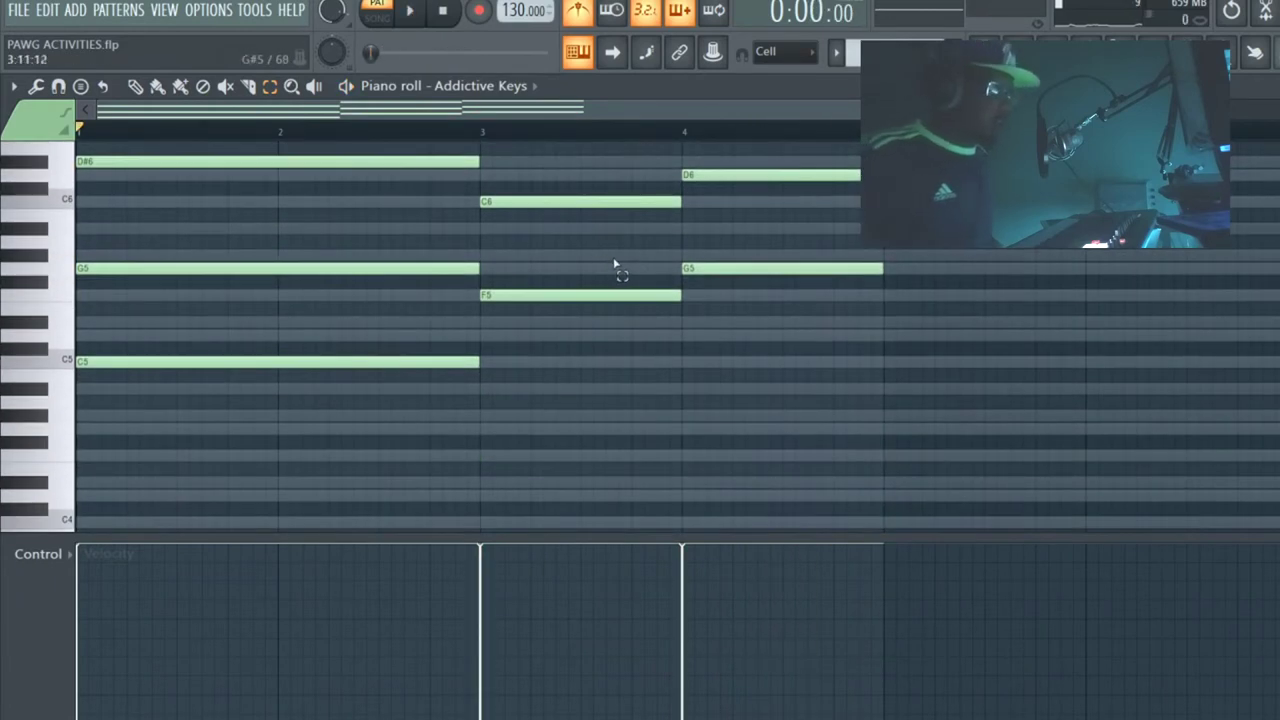
{"action": "left_click_drag", "start_coordinate": [617, 251], "coordinate": [837, 358]}
{"action": "key", "text": "ctrl+Down"}
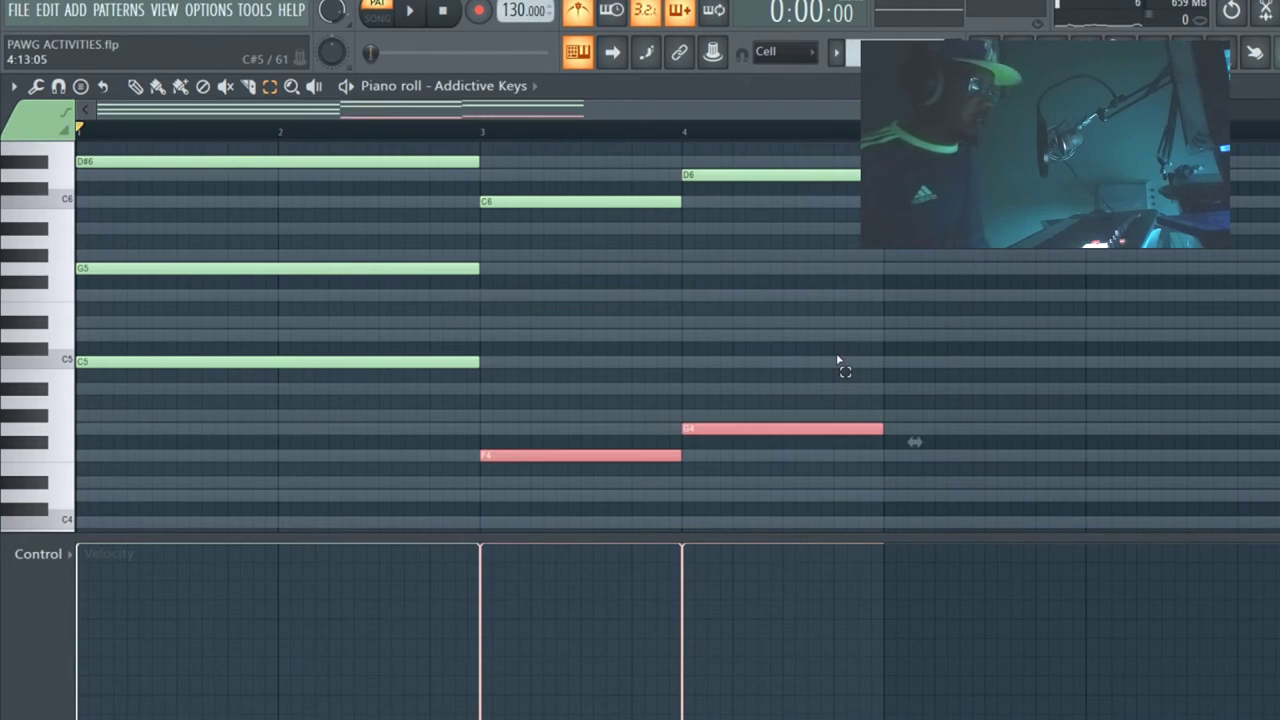
{"action": "left_click_drag", "start_coordinate": [380, 329], "coordinate": [437, 412]}
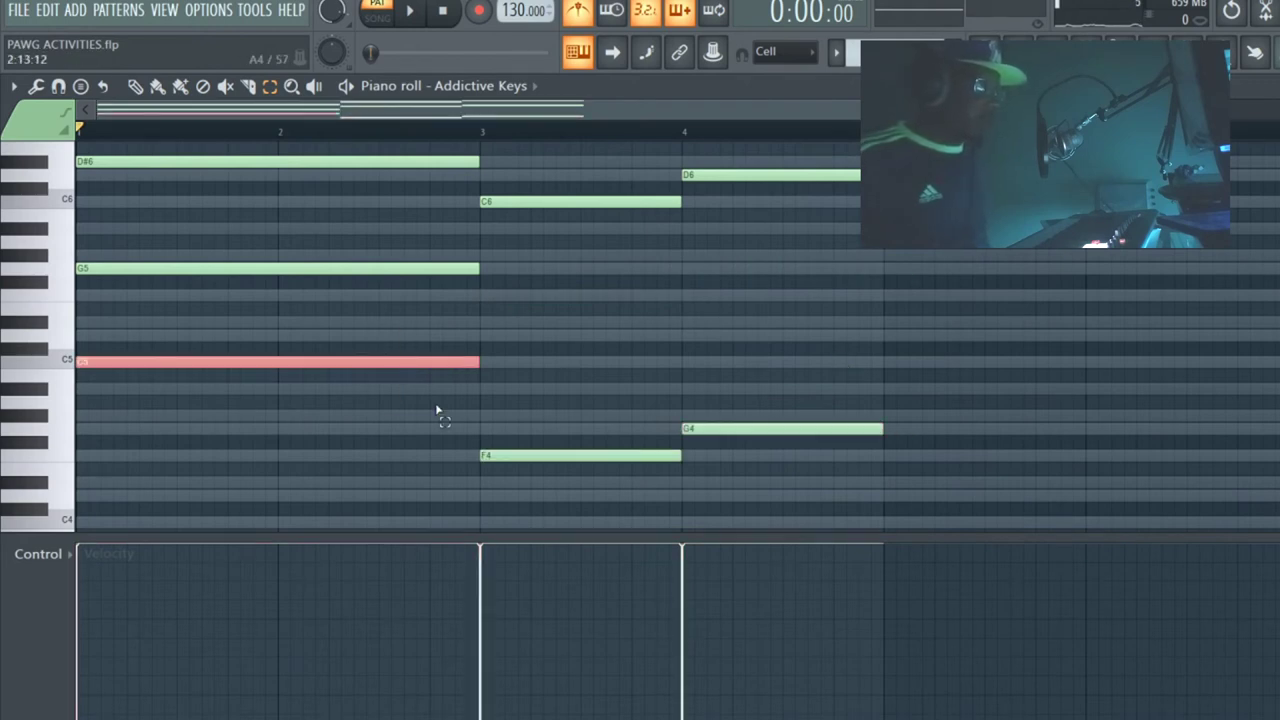
{"action": "key", "text": "ctrl+Down"}
Transpose the entire chord progression down one octave and play it back.
{"action": "key", "text": "space"}
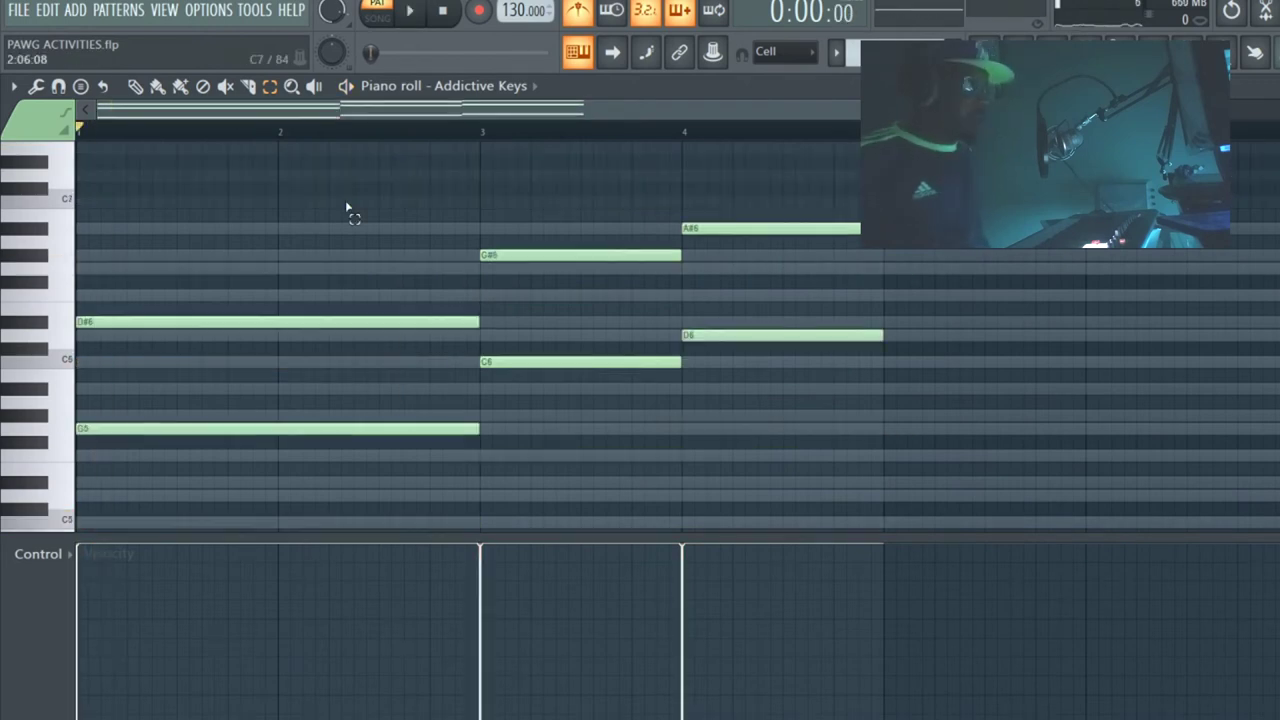
{"action": "key", "text": "ctrl+Down"}
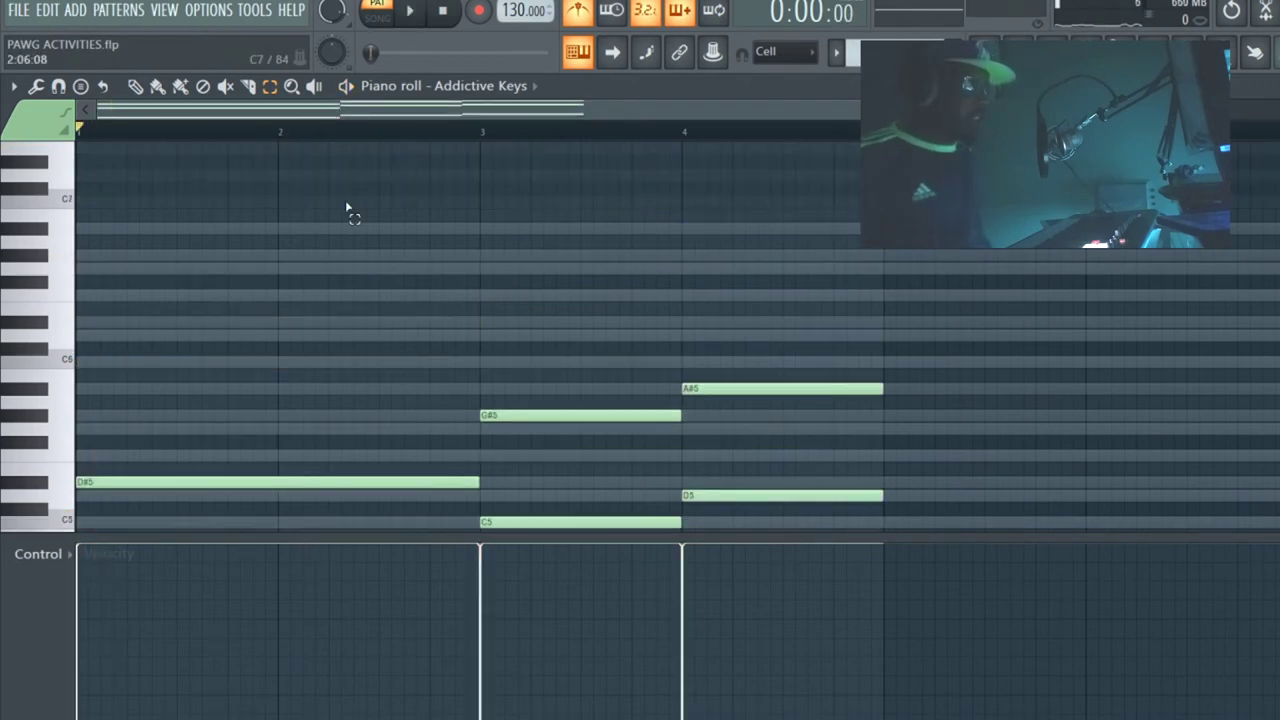
{"action": "key", "text": "space"}
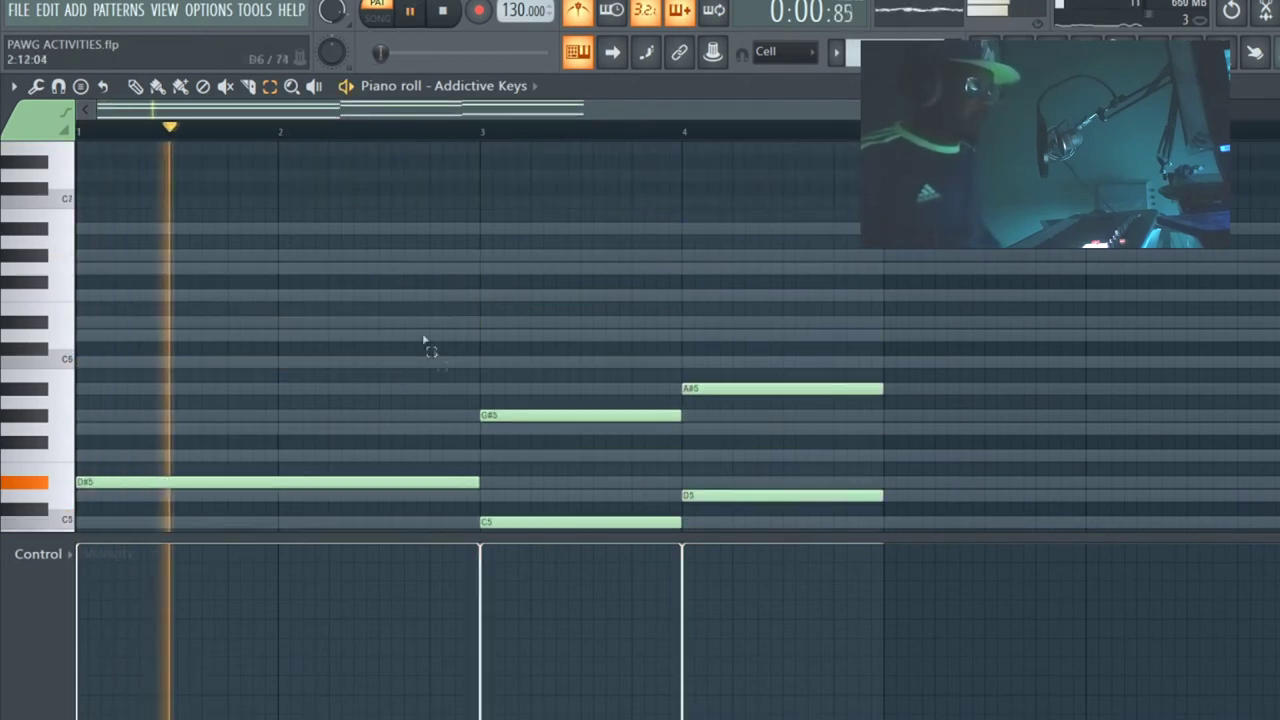
{"action": "scroll", "coordinate": [425, 345], "scroll_direction": "down", "scroll_amount": 10}
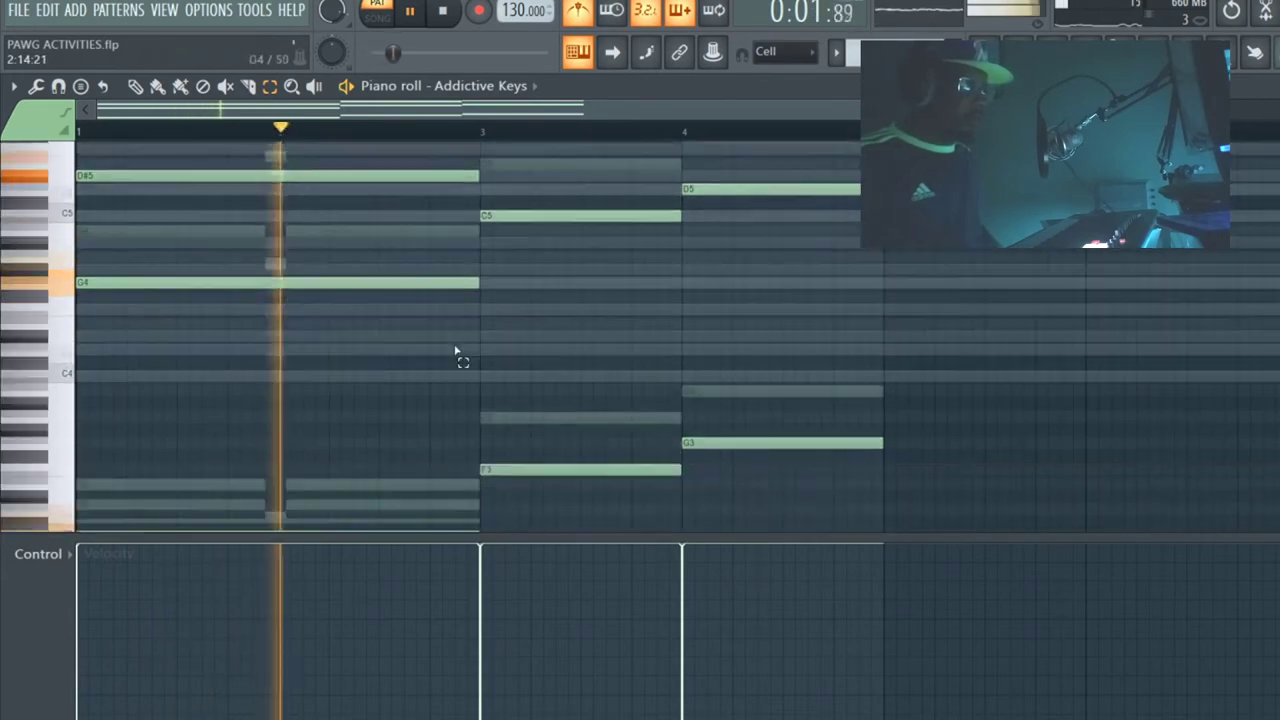
{"action": "scroll", "coordinate": [443, 428], "scroll_direction": "up", "scroll_amount": 4}
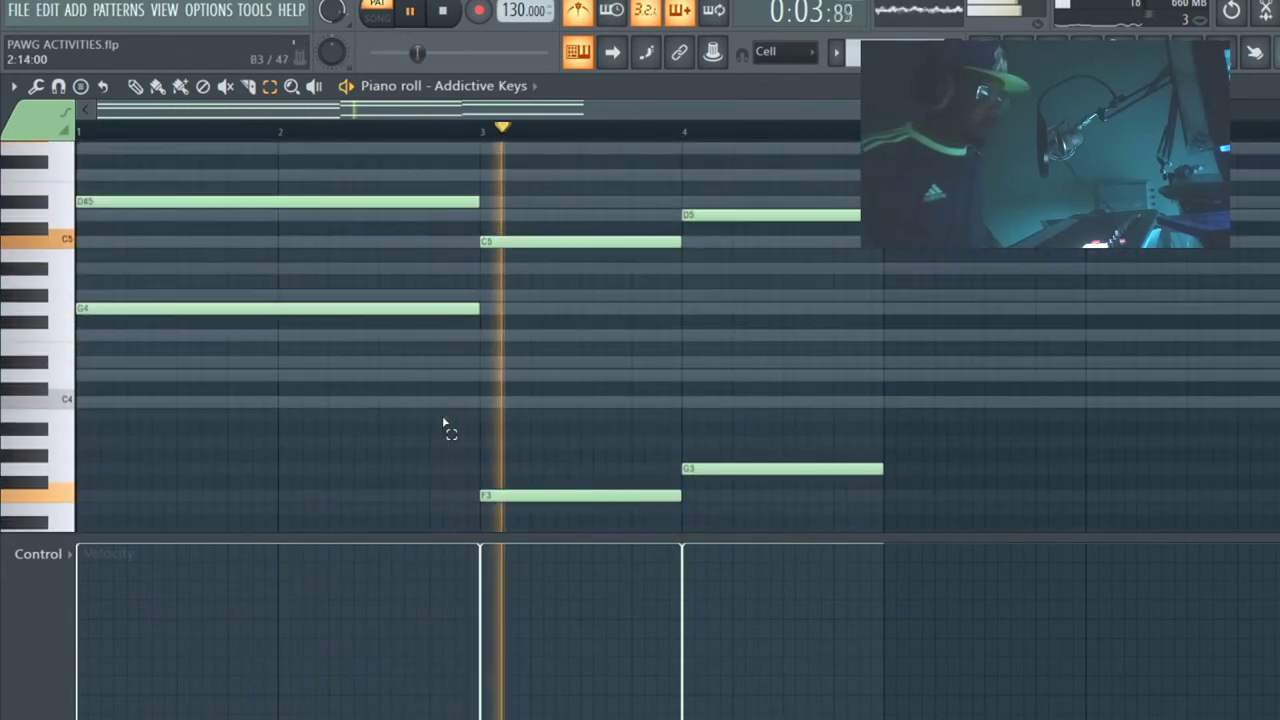
{"action": "scroll", "coordinate": [443, 428], "scroll_direction": "up", "scroll_amount": 3}
{"action": "scroll", "coordinate": [455, 425], "scroll_direction": "up", "scroll_amount": 1}
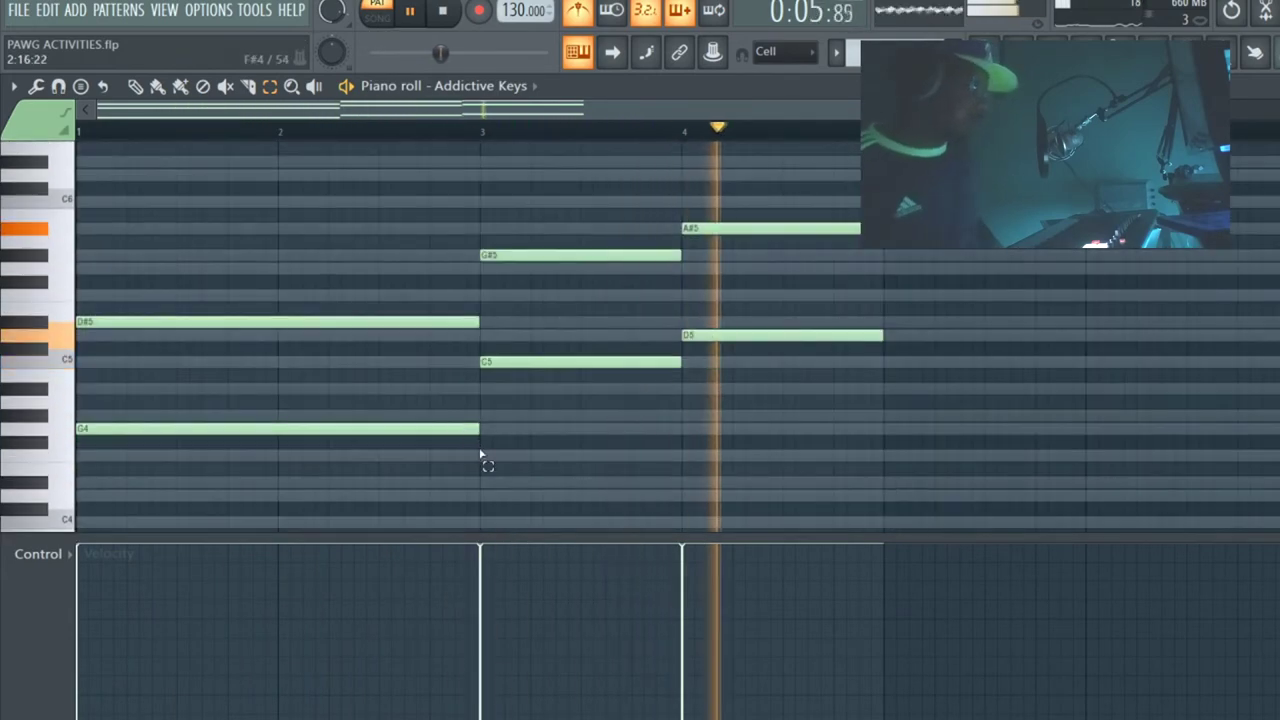
{"action": "scroll", "coordinate": [486, 440], "scroll_direction": "down", "scroll_amount": 3}
{"action": "key", "text": "space"}
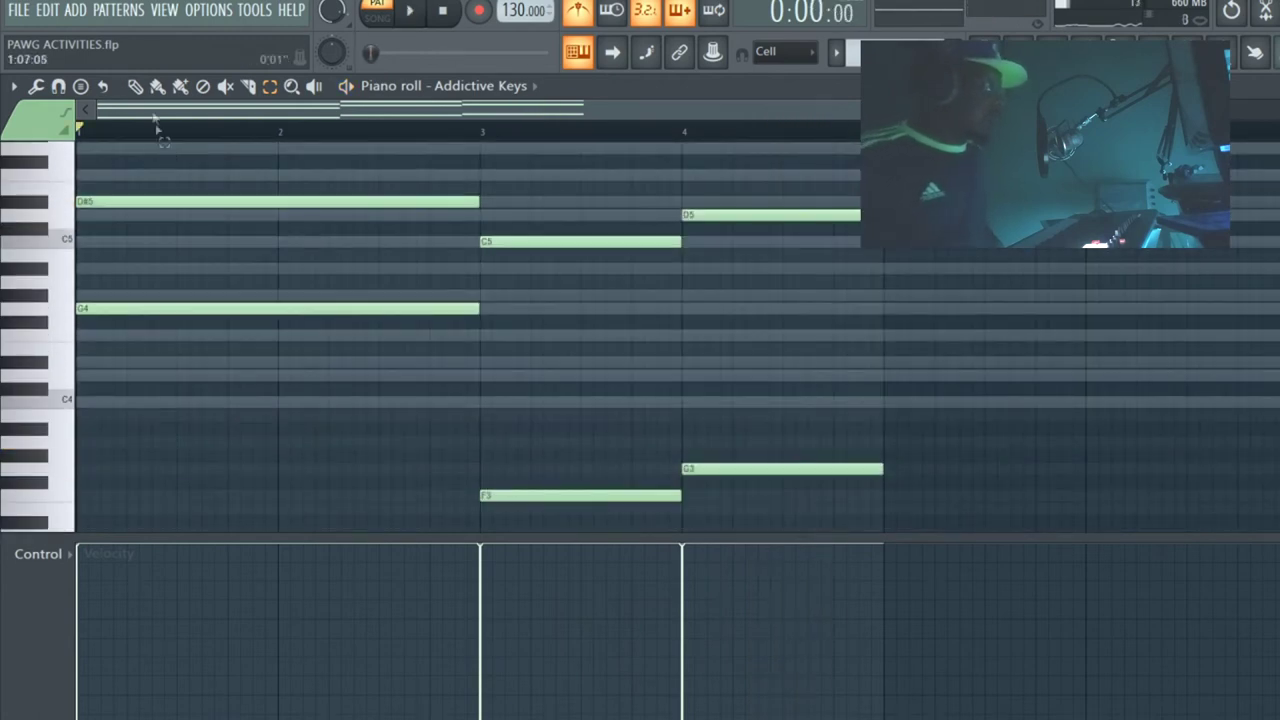
Lower the velocities of all three chords to roughly 66% and play back the progression.
{"action": "mouse_move", "coordinate": [80, 641]}
{"action": "left_mouse_down"}
{"action": "mouse_move", "coordinate": [471, 663]}
{"action": "mouse_move", "coordinate": [748, 647]}
{"action": "left_mouse_up"}
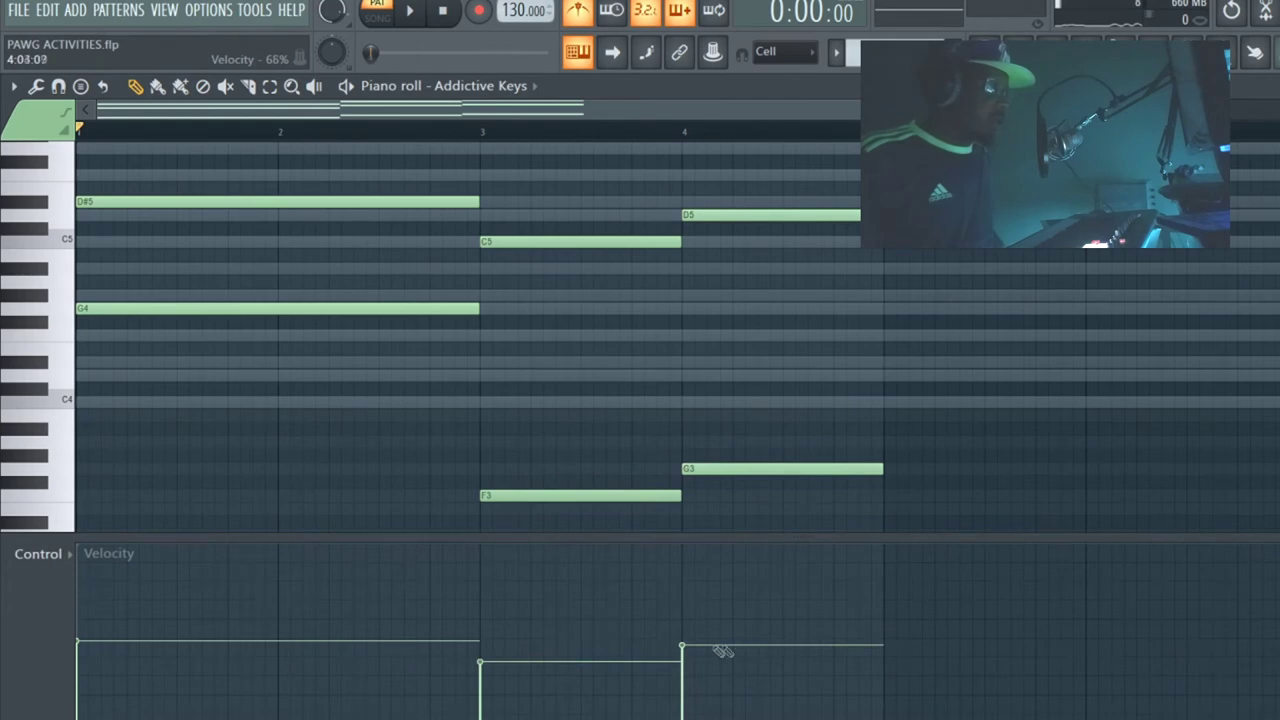
{"action": "key", "text": "space"}
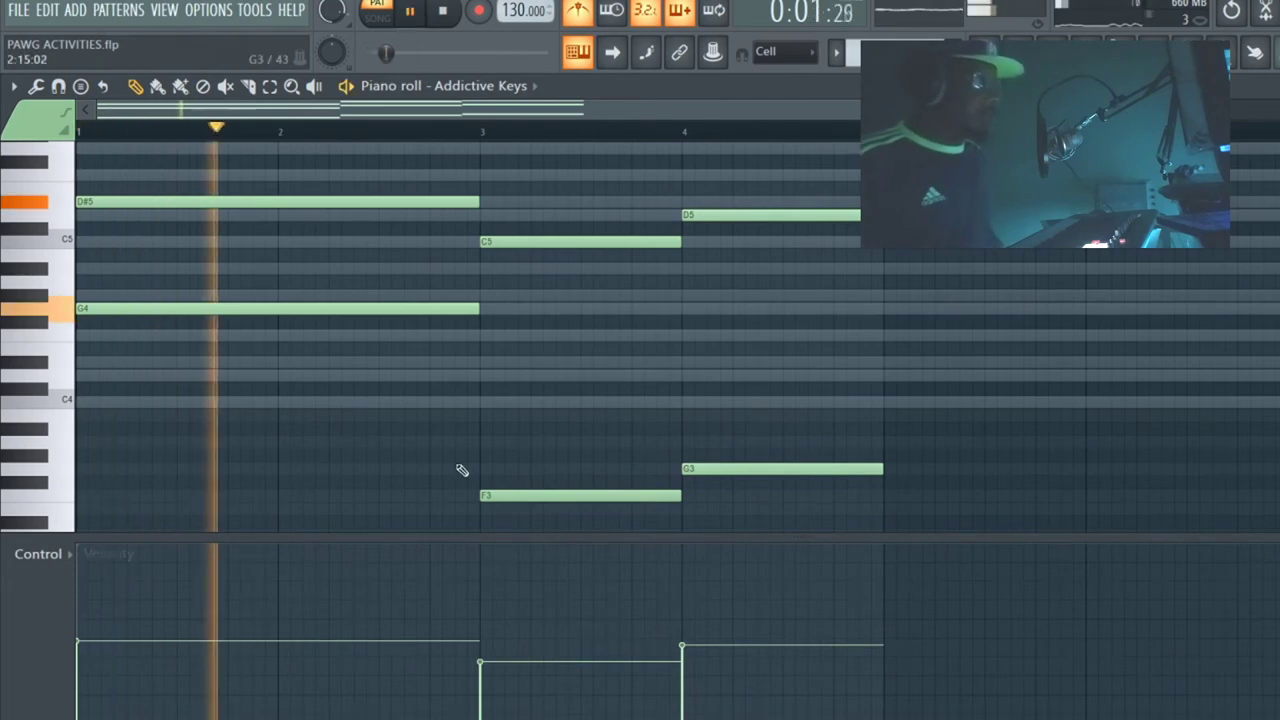
{"action": "scroll", "coordinate": [458, 471], "scroll_direction": "up", "scroll_amount": 2}
{"action": "key", "text": "space"}
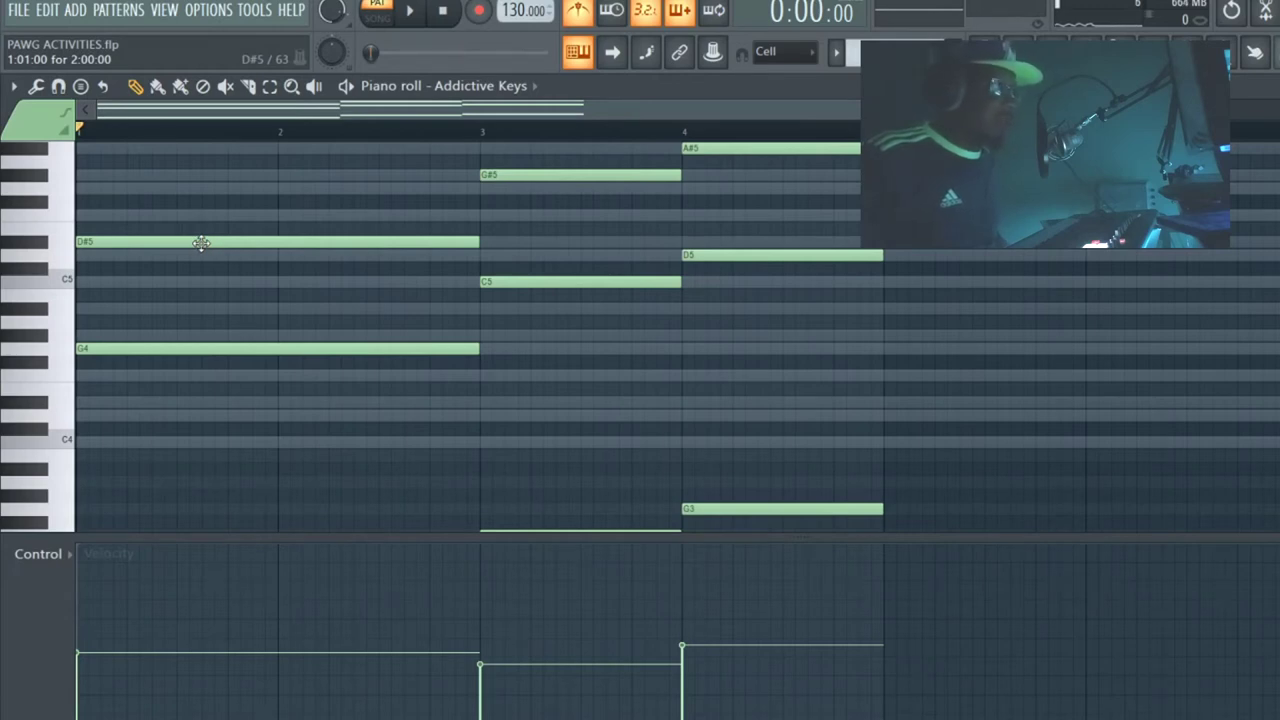
Stagger each chord's upper notes by eighth-bar offsets, add A#4, F5 and G5 passing notes, and play back the progression.
{"action": "left_click_drag", "start_coordinate": [201, 243], "coordinate": [249, 243]}
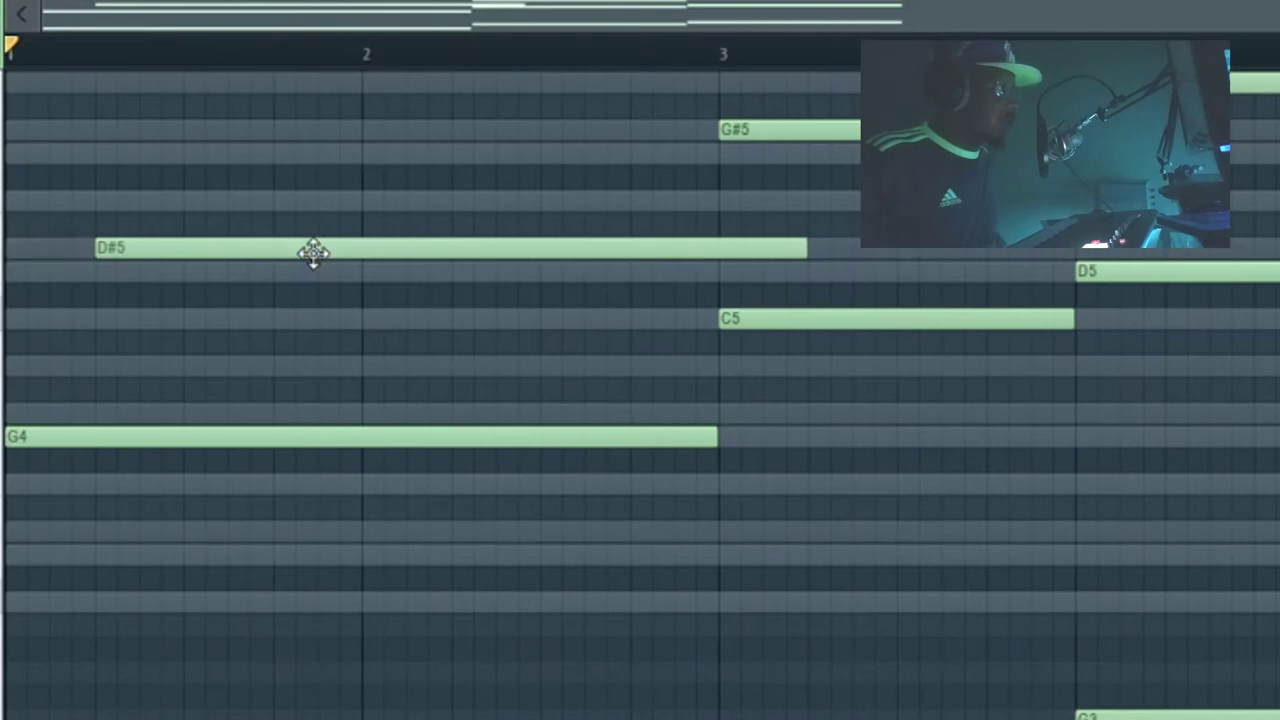
{"action": "mouse_move", "coordinate": [226, 450]}
{"action": "left_mouse_down"}
{"action": "mouse_move", "coordinate": [229, 480]}
{"action": "mouse_move", "coordinate": [248, 440]}
{"action": "left_mouse_up"}
{"action": "key", "text": "space"}
{"action": "key", "text": "space"}
{"action": "left_click_drag", "start_coordinate": [757, 438], "coordinate": [683, 460]}
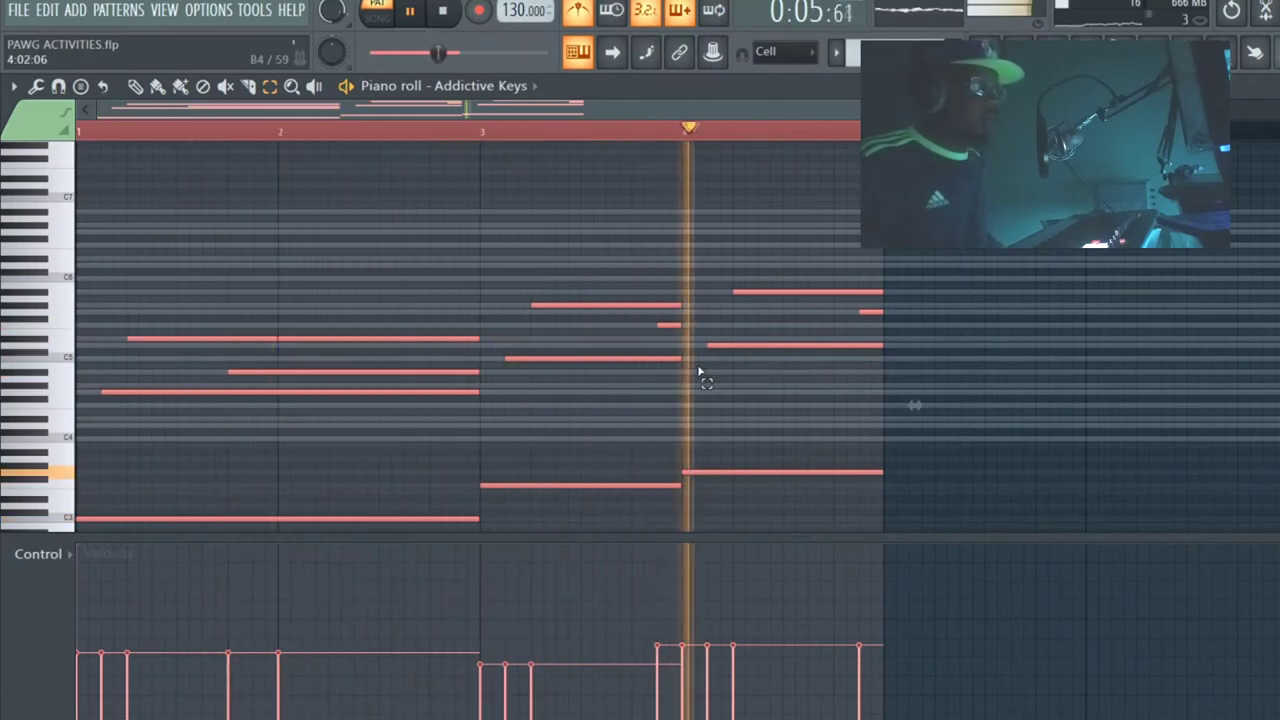
{"action": "key", "text": "space"}
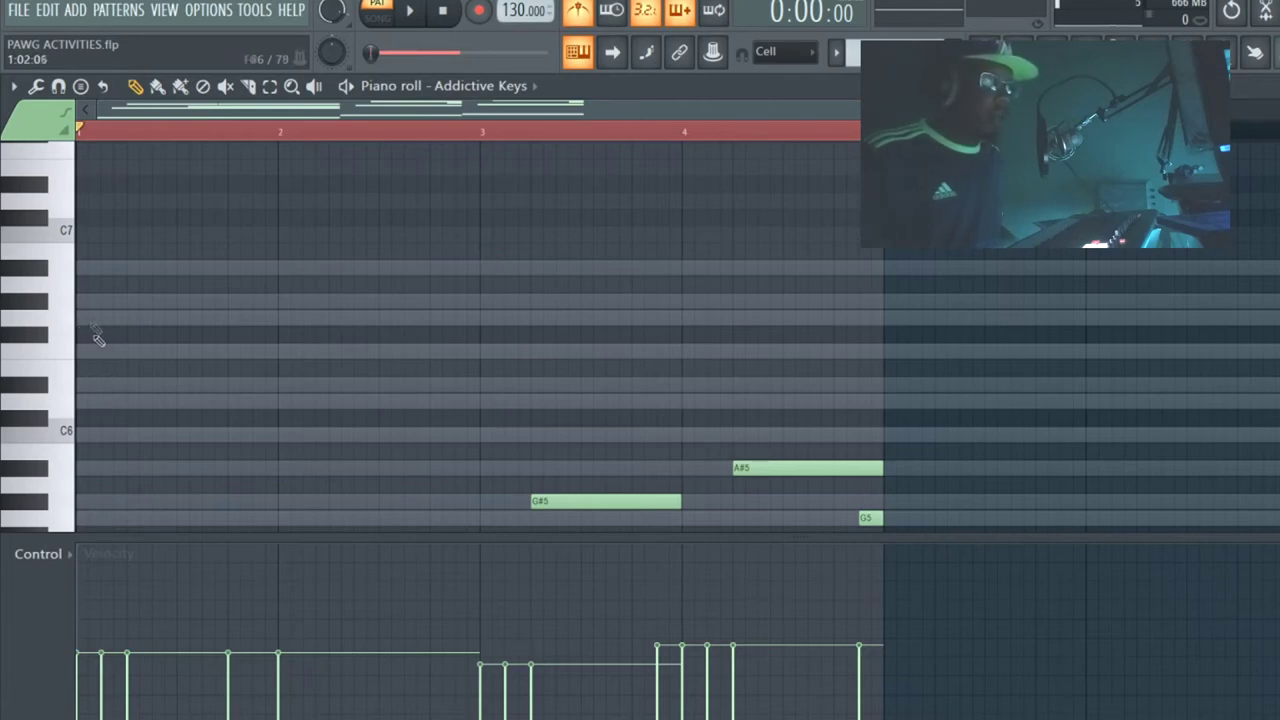
{"action": "scroll", "coordinate": [133, 461], "scroll_direction": "down", "scroll_amount": 5}
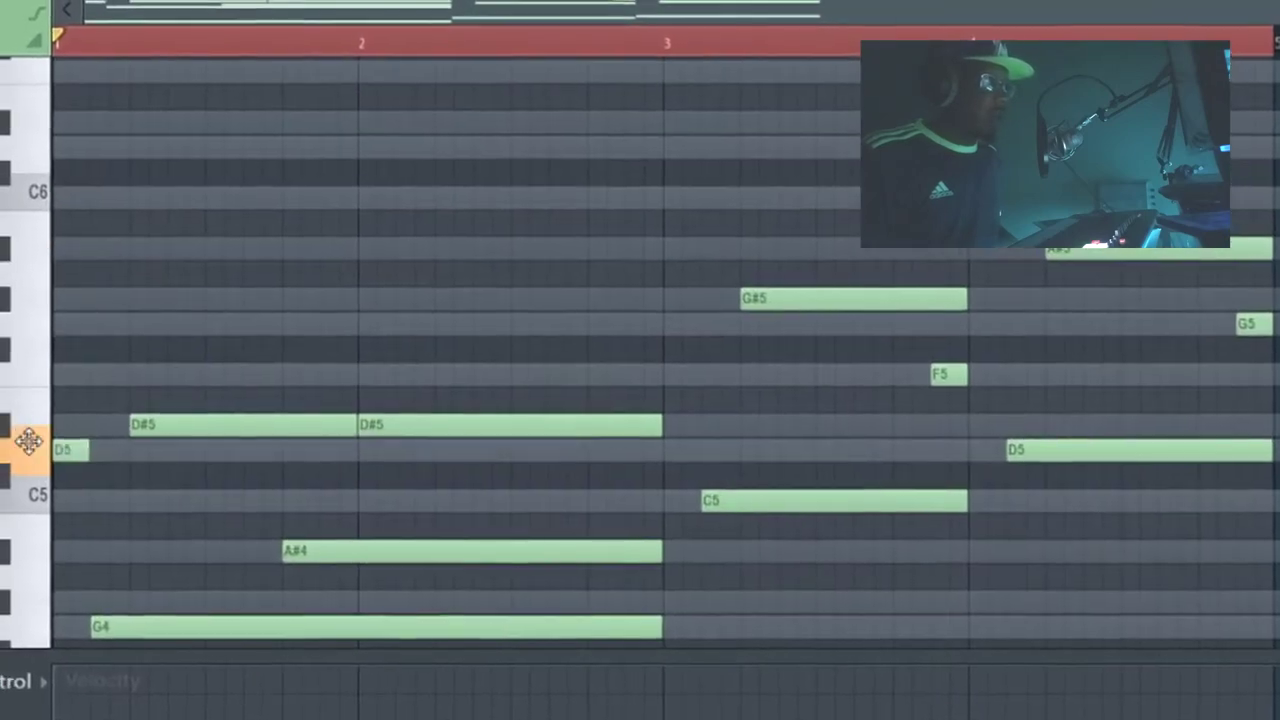
{"action": "left_click_drag", "start_coordinate": [28, 441], "coordinate": [101, 302]}
{"action": "right_click", "coordinate": [128, 305]}
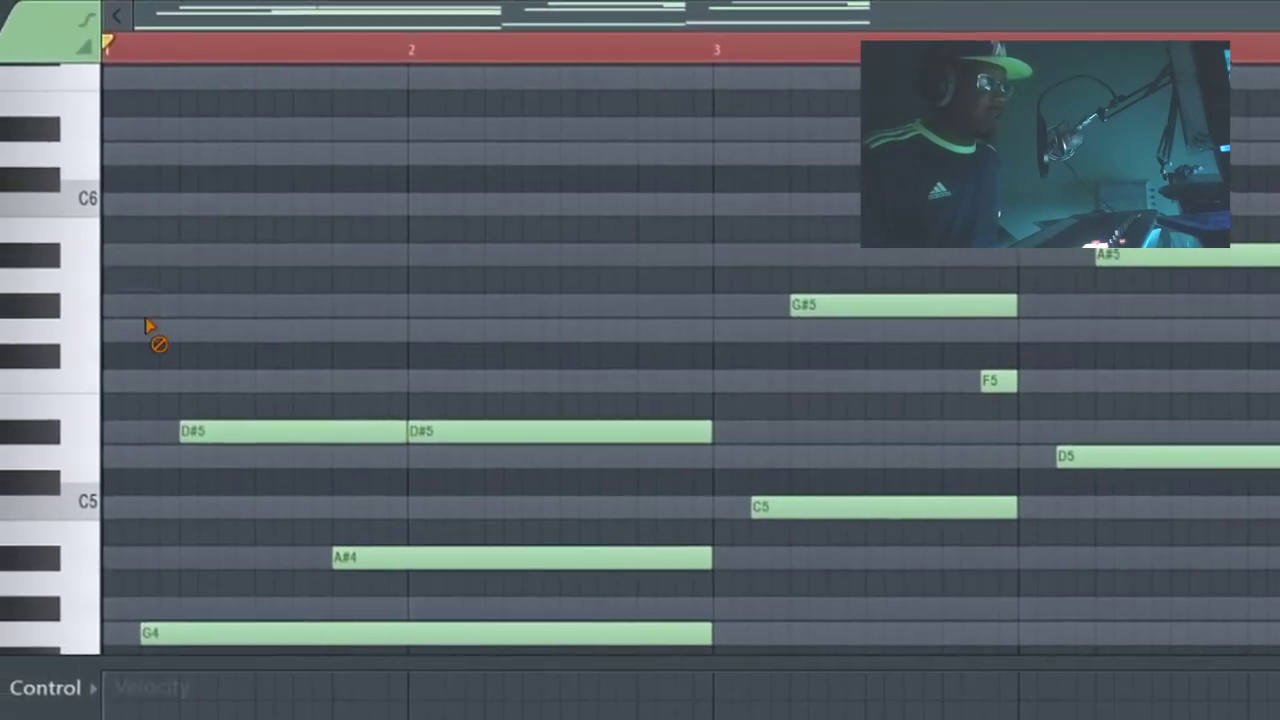
Start a melody above the chords with an eighth-bar G6 note at the beginning of bar 1.
{"action": "scroll", "coordinate": [145, 325], "scroll_direction": "up", "scroll_amount": 2}
{"action": "scroll", "coordinate": [167, 278], "scroll_direction": "up", "scroll_amount": 1}
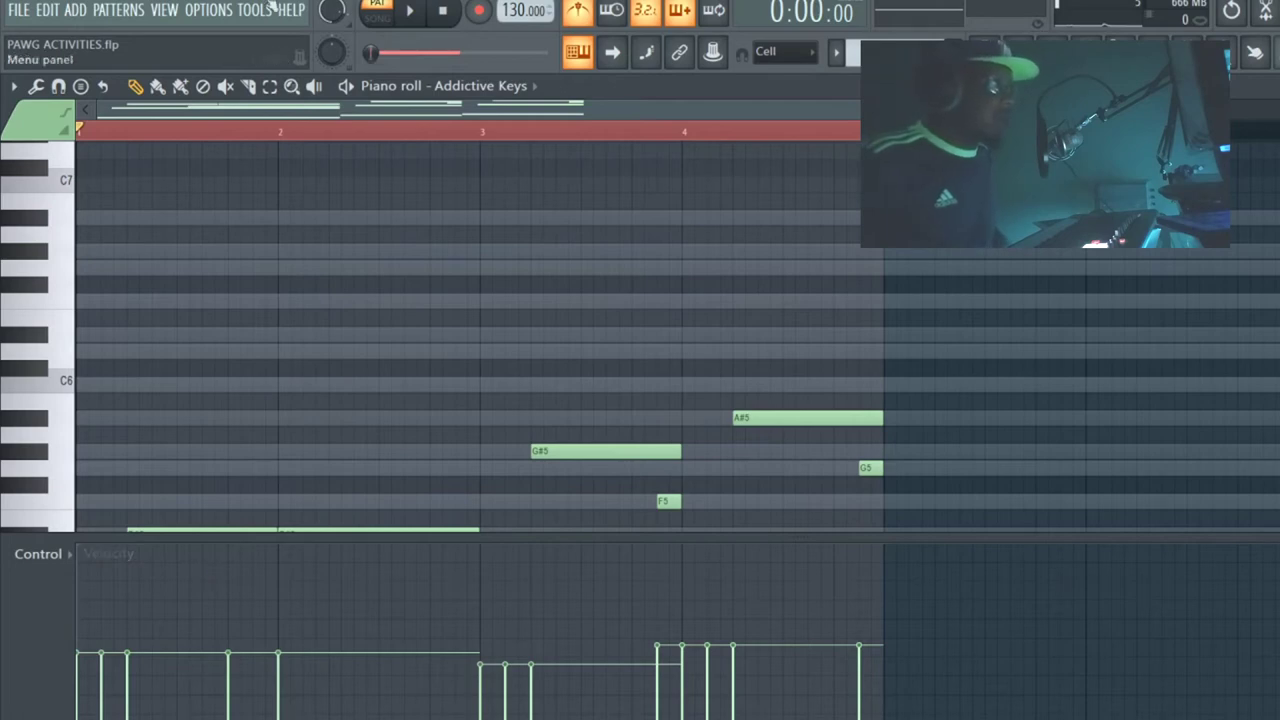
{"action": "left_click", "coordinate": [85, 266]}
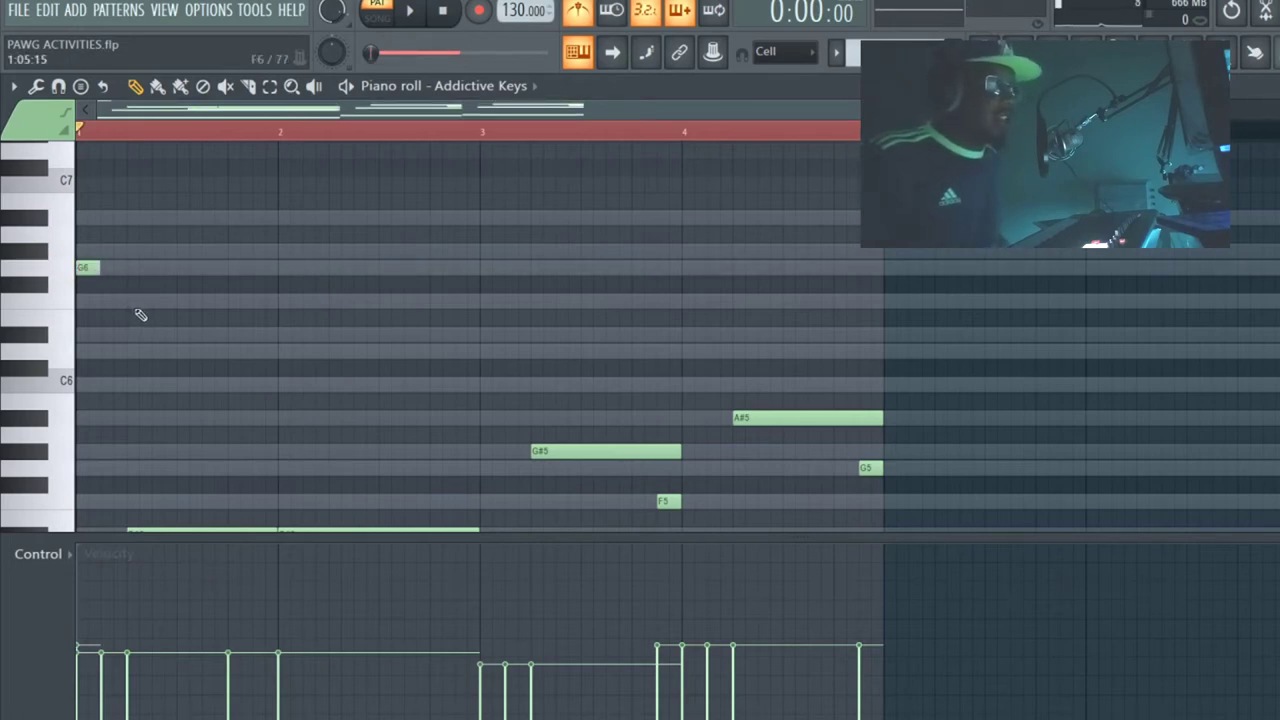
Examine the chord notes beneath the new melody note and play back the opening of bar 1.
{"action": "scroll", "coordinate": [176, 291], "scroll_direction": "down", "scroll_amount": 6}
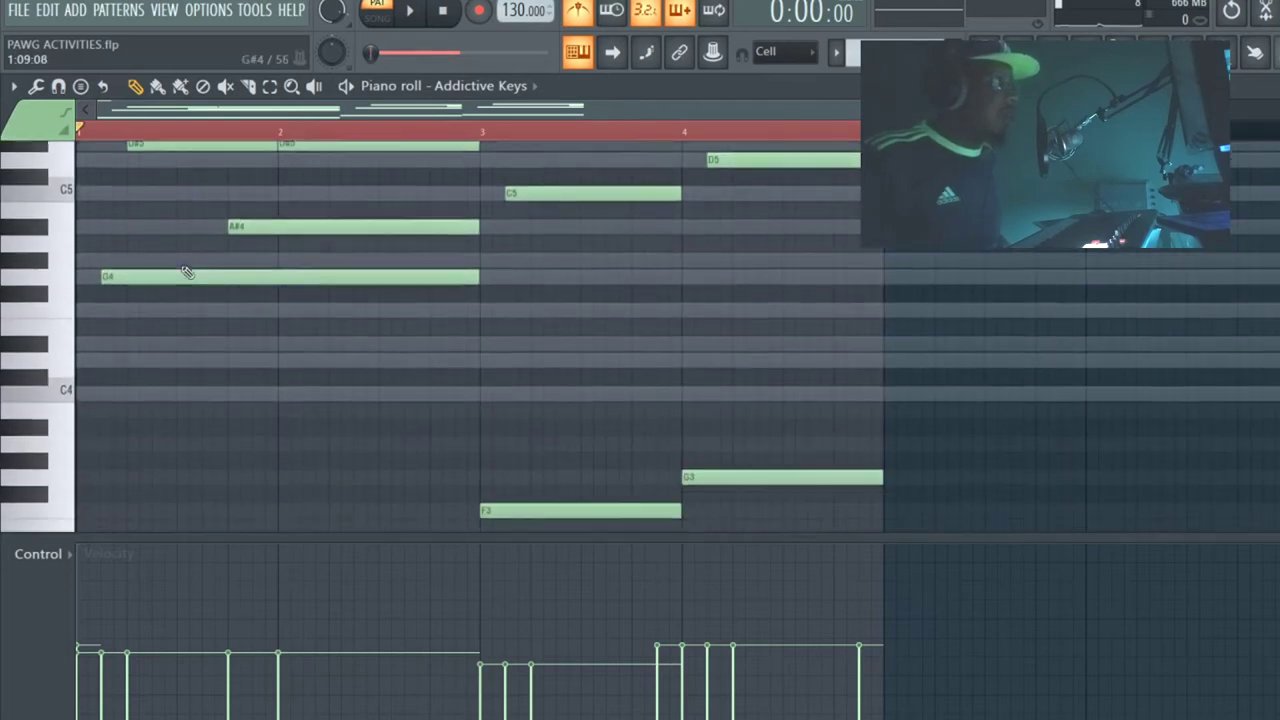
{"action": "scroll", "coordinate": [186, 272], "scroll_direction": "up", "scroll_amount": 6}
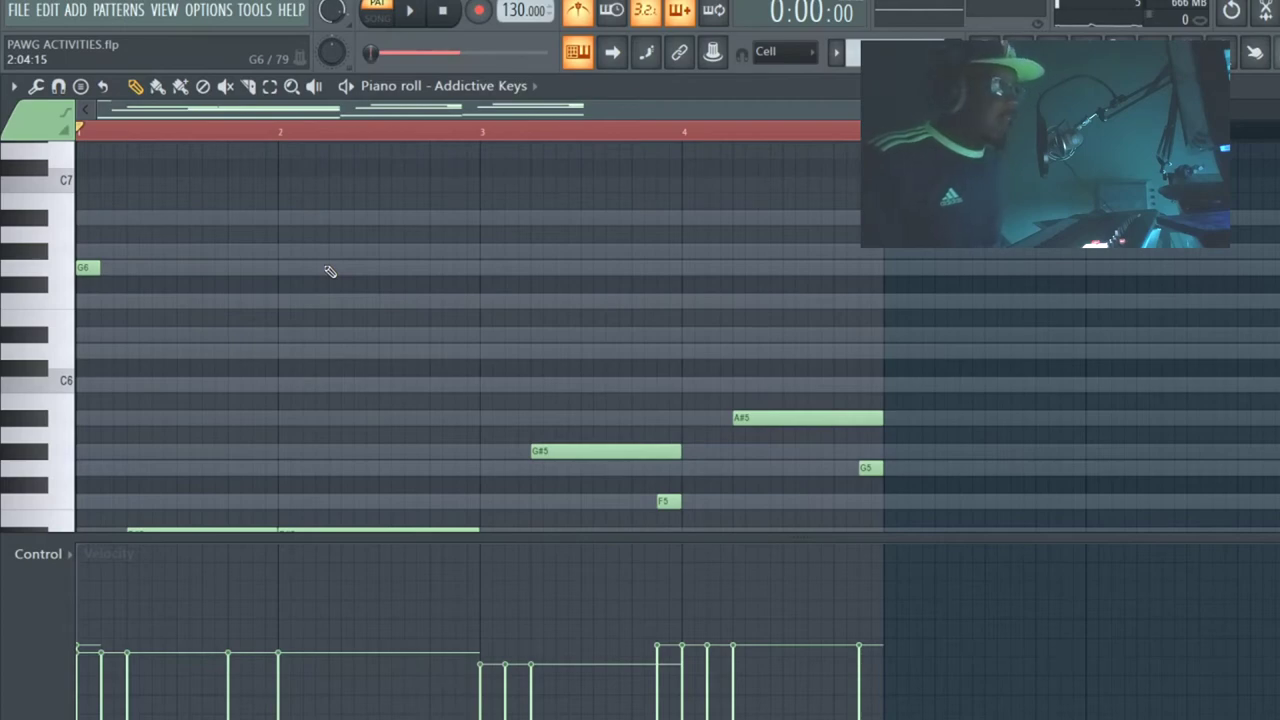
{"action": "scroll", "coordinate": [360, 300], "scroll_direction": "down", "scroll_amount": 12}
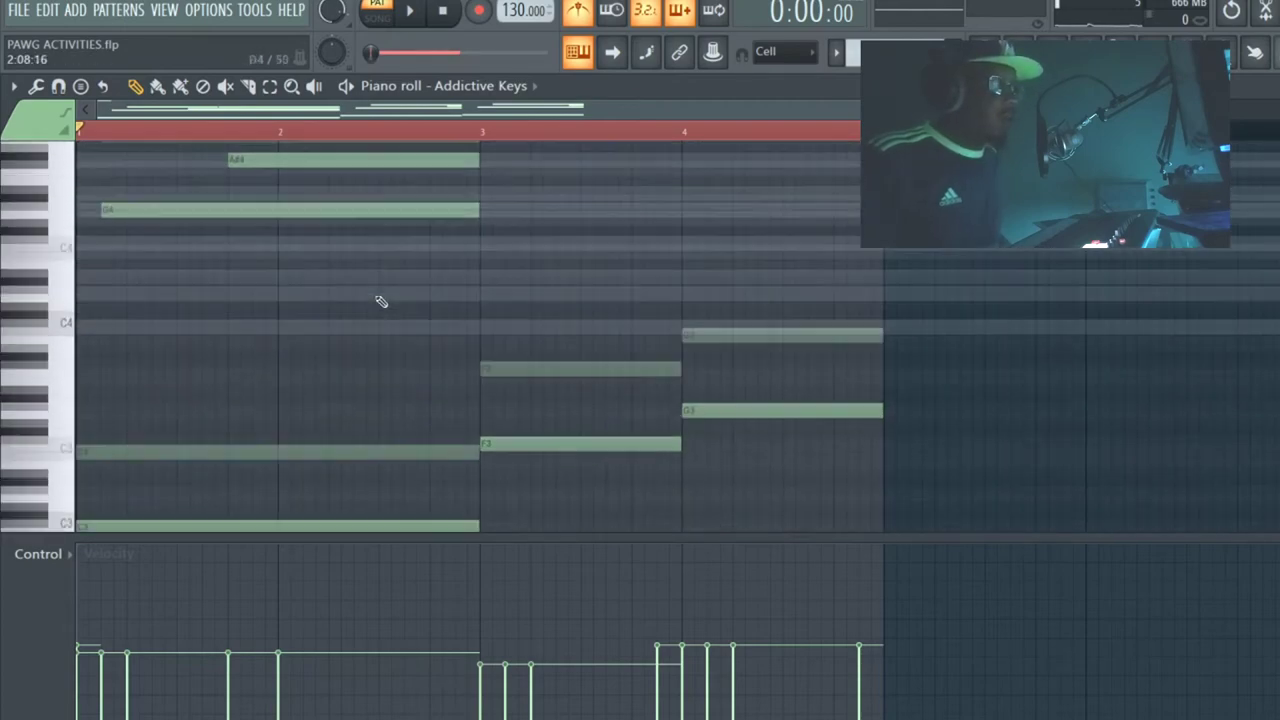
{"action": "scroll", "coordinate": [384, 304], "scroll_direction": "up", "scroll_amount": 8}
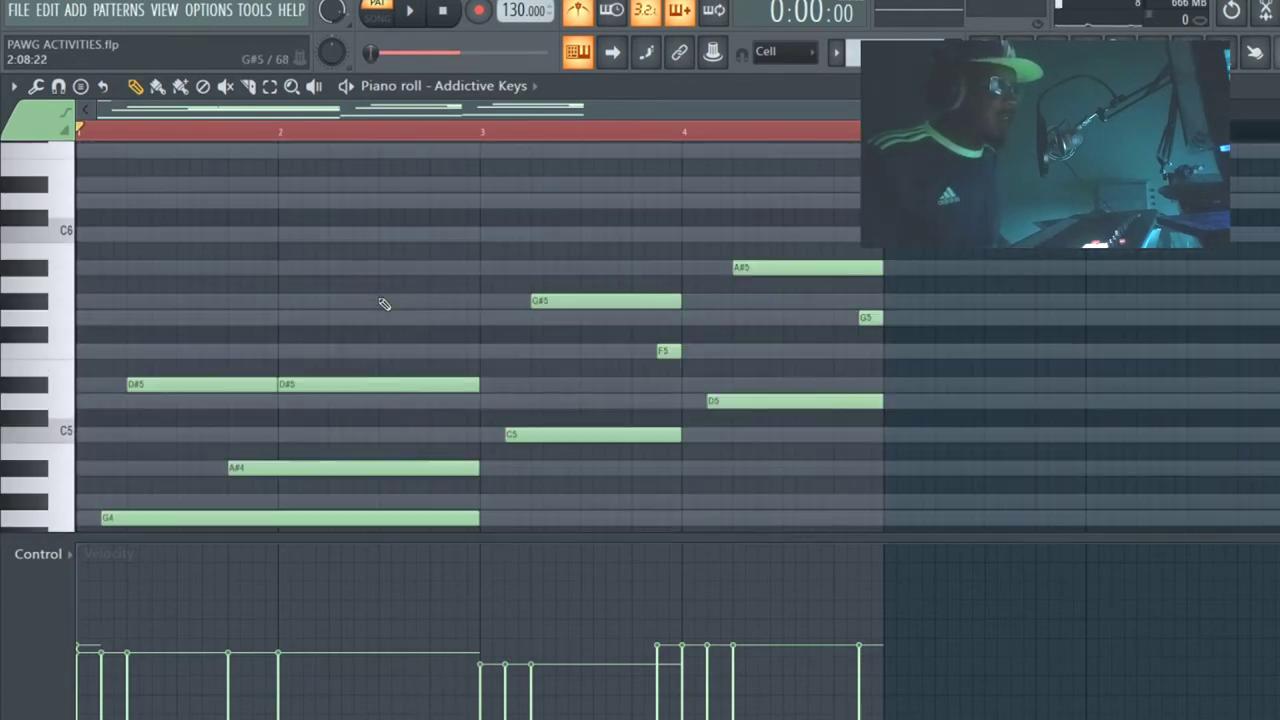
{"action": "scroll", "coordinate": [373, 353], "scroll_direction": "down", "scroll_amount": 4}
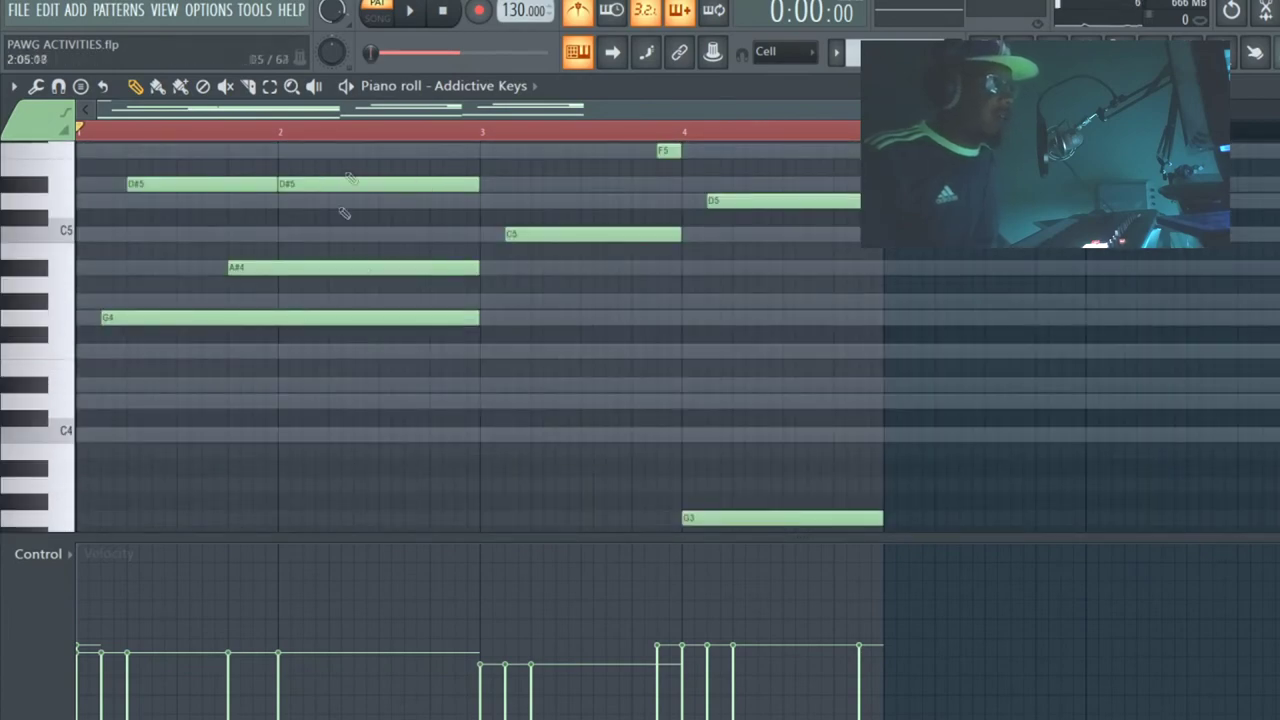
{"action": "scroll", "coordinate": [371, 226], "scroll_direction": "up", "scroll_amount": 6}
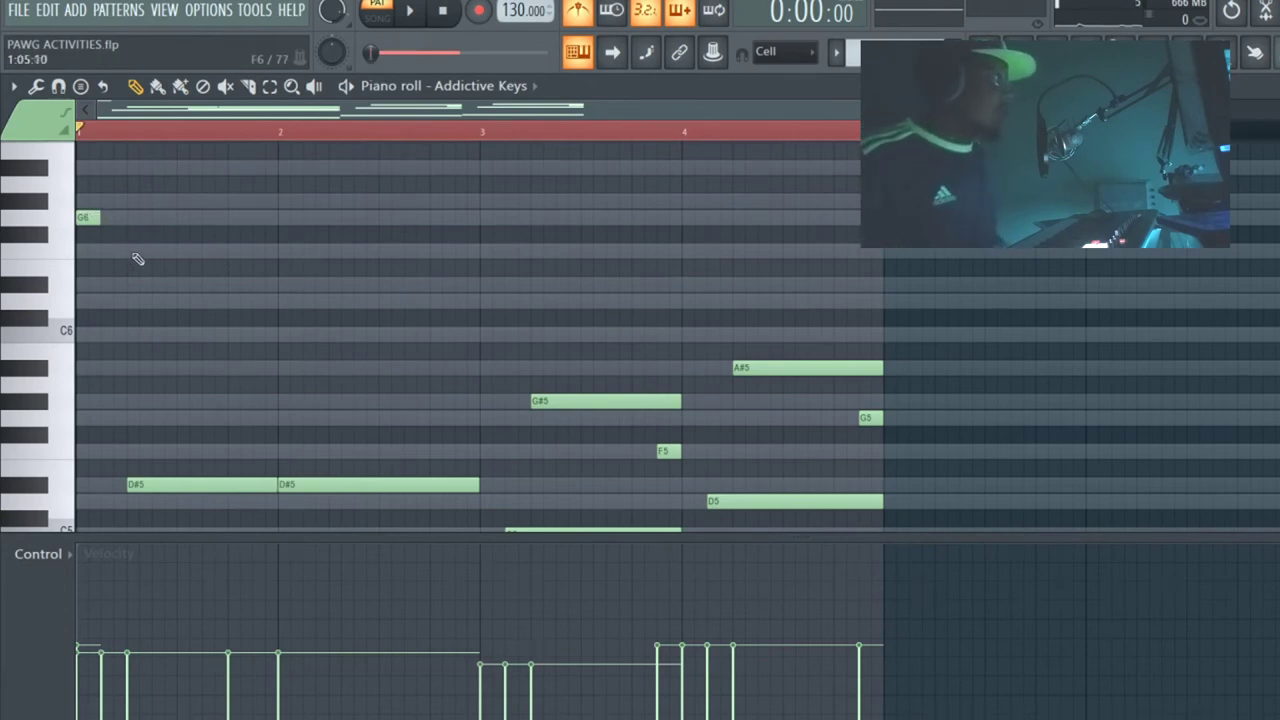
{"action": "key", "text": "space"}
{"action": "key", "text": "space"}
{"action": "key", "text": "space"}
{"action": "key", "text": "space"}
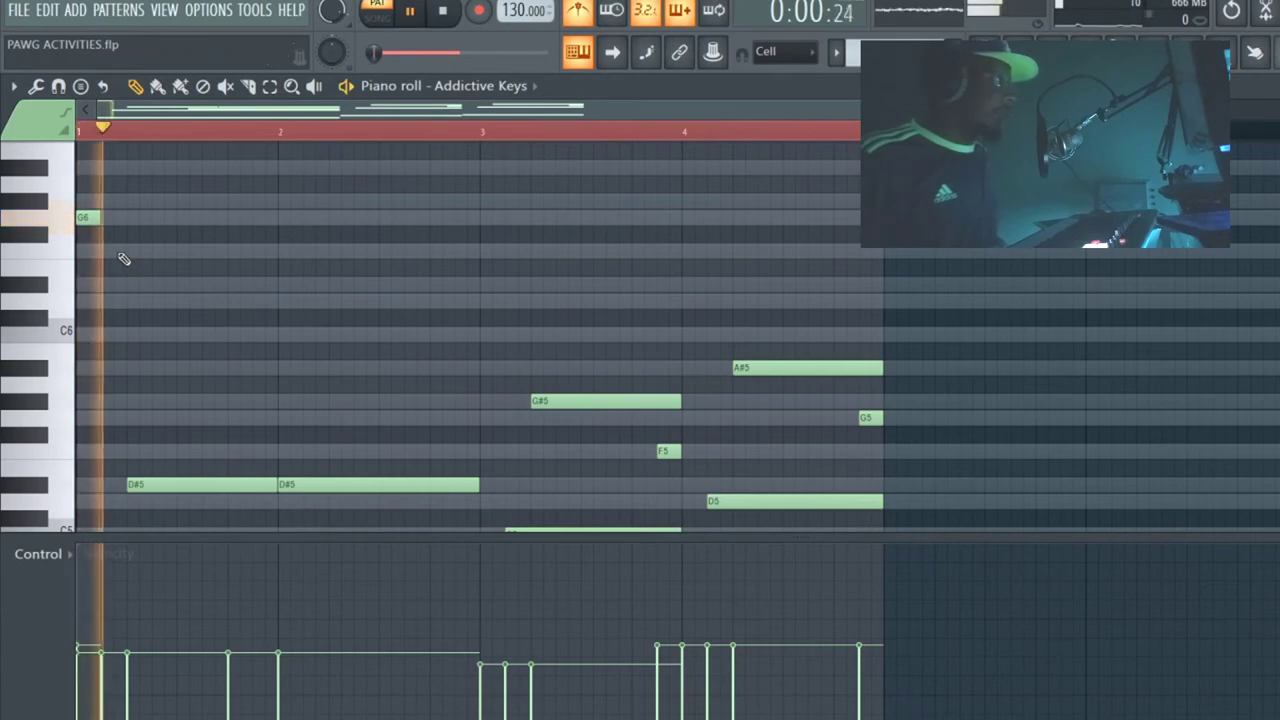
Continue the melody through bars 1 and 2 with F6, D#6, A#6 and G6 notes, shortening bar 2's second G6 and its F6 to an eighth bar.
{"action": "left_click", "coordinate": [133, 250]}
{"action": "left_click", "coordinate": [182, 283]}
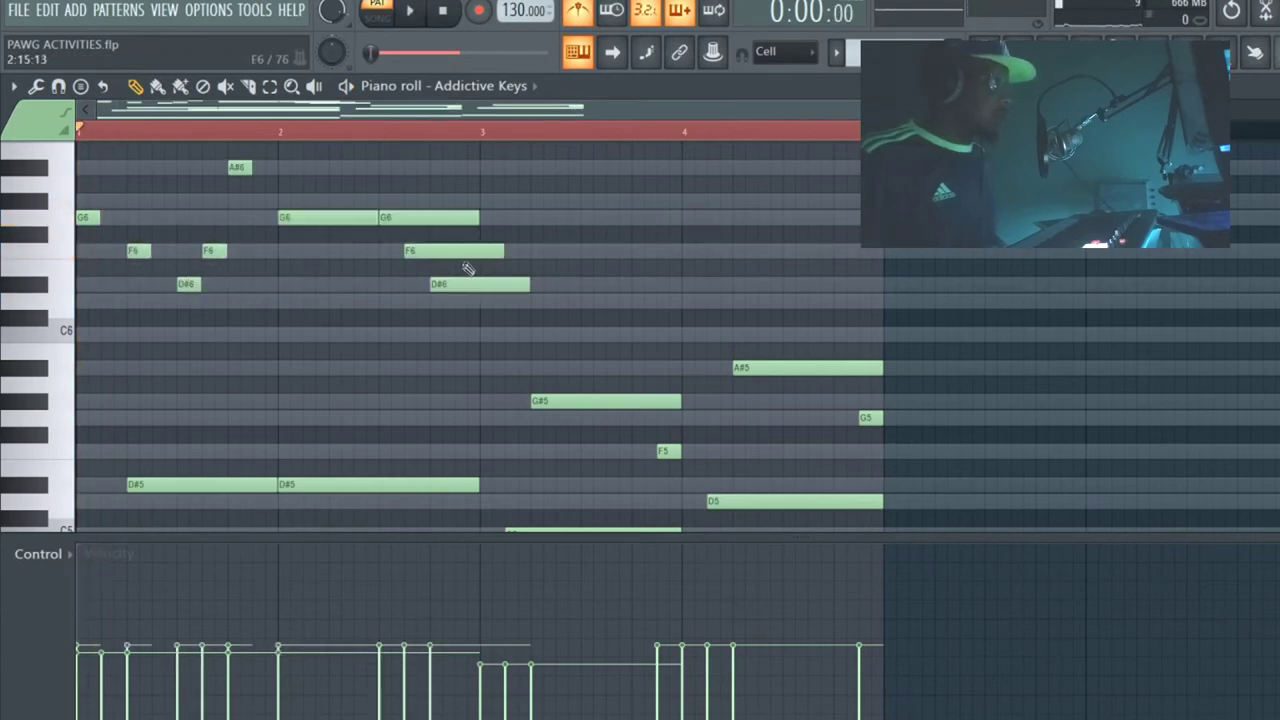
{"action": "key", "text": "space"}
{"action": "left_click_drag", "start_coordinate": [503, 251], "coordinate": [425, 268]}
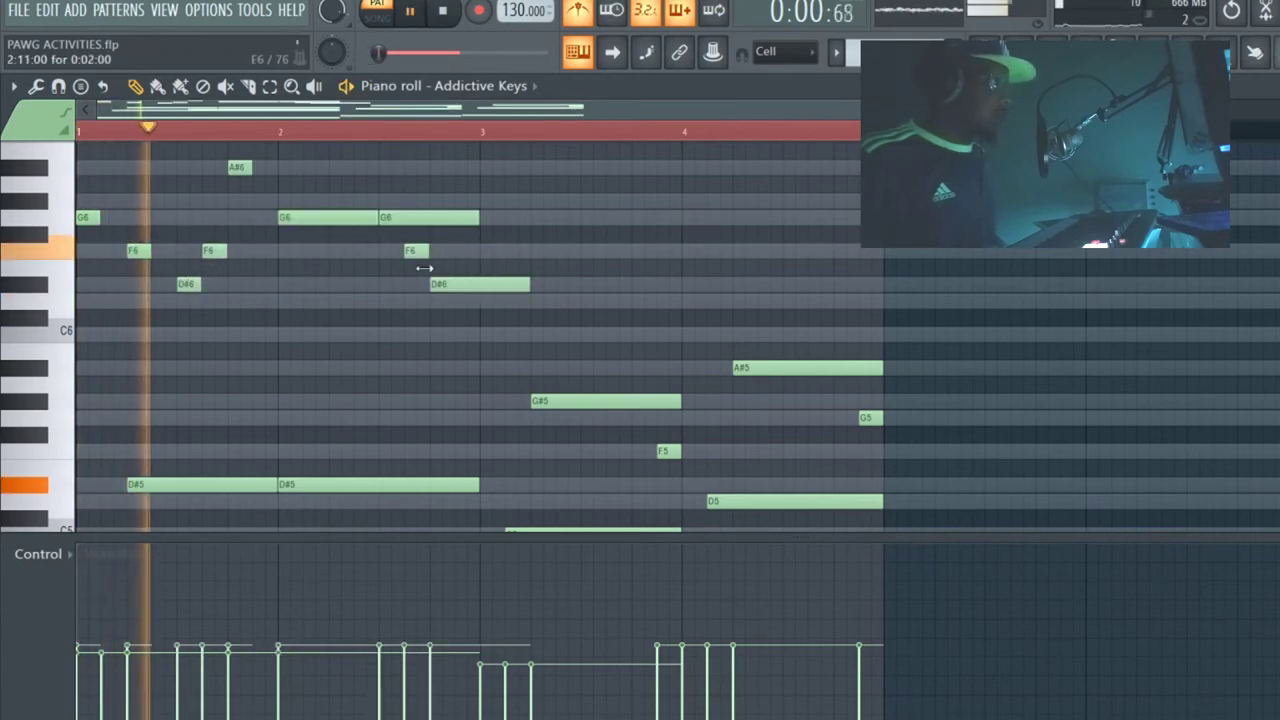
{"action": "left_click_drag", "start_coordinate": [478, 218], "coordinate": [406, 220]}
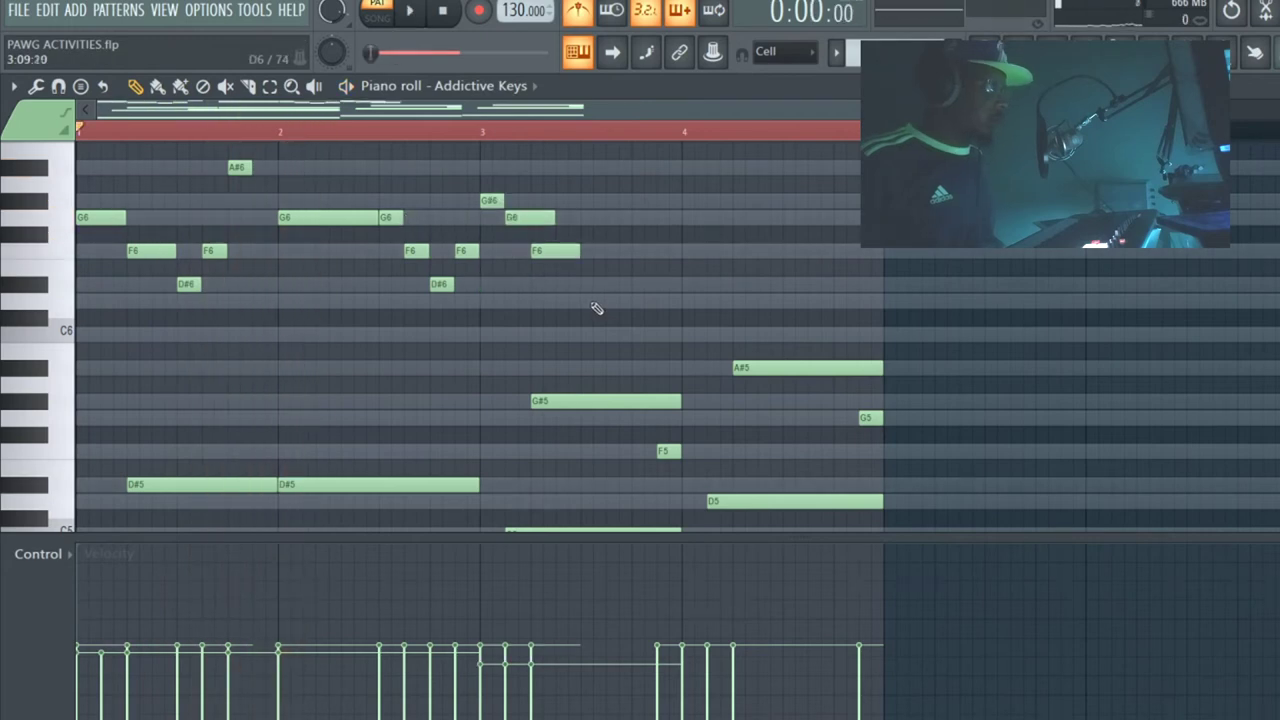
Continue the melody through bar 3 into bar 4 with D6, F6, A#6 and G6 notes, shortening that D6 and F6 to an eighth bar.
{"action": "left_click", "coordinate": [589, 300]}
{"action": "left_click", "coordinate": [612, 251]}
{"action": "left_click_drag", "start_coordinate": [640, 184], "coordinate": [643, 170]}
{"action": "left_click", "coordinate": [688, 217]}
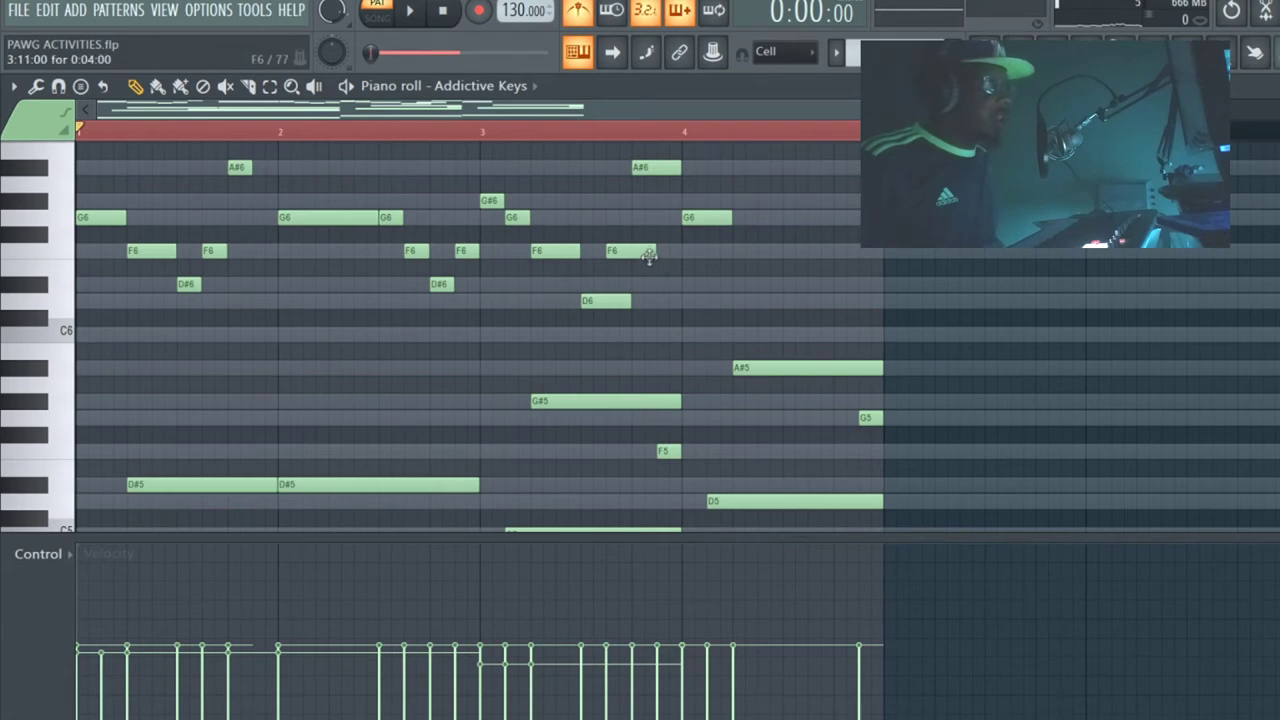
{"action": "left_click_drag", "start_coordinate": [655, 251], "coordinate": [631, 251]}
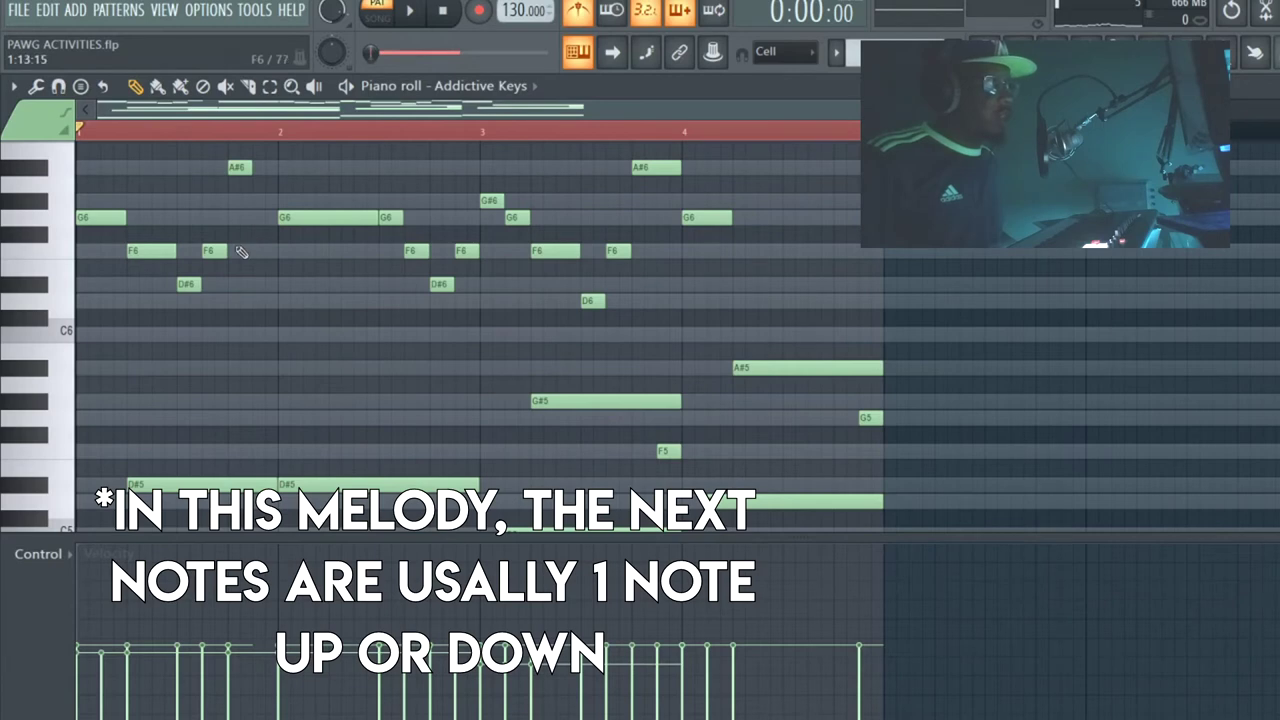
Examine how bar 1's F6 and A#6 melody notes move, and play back the four-bar melody over the chords.
{"action": "left_click", "coordinate": [214, 251]}
{"action": "left_click", "coordinate": [236, 166]}
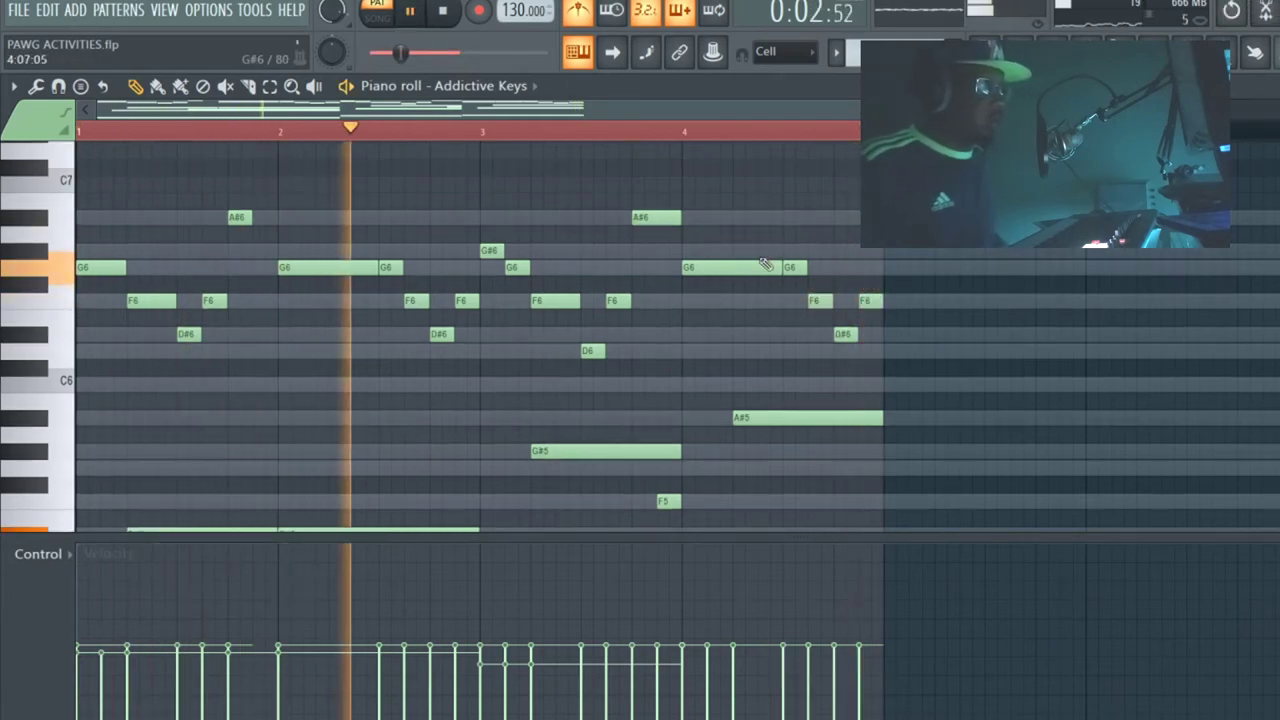
{"action": "scroll", "coordinate": [763, 276], "scroll_direction": "down", "scroll_amount": 2}
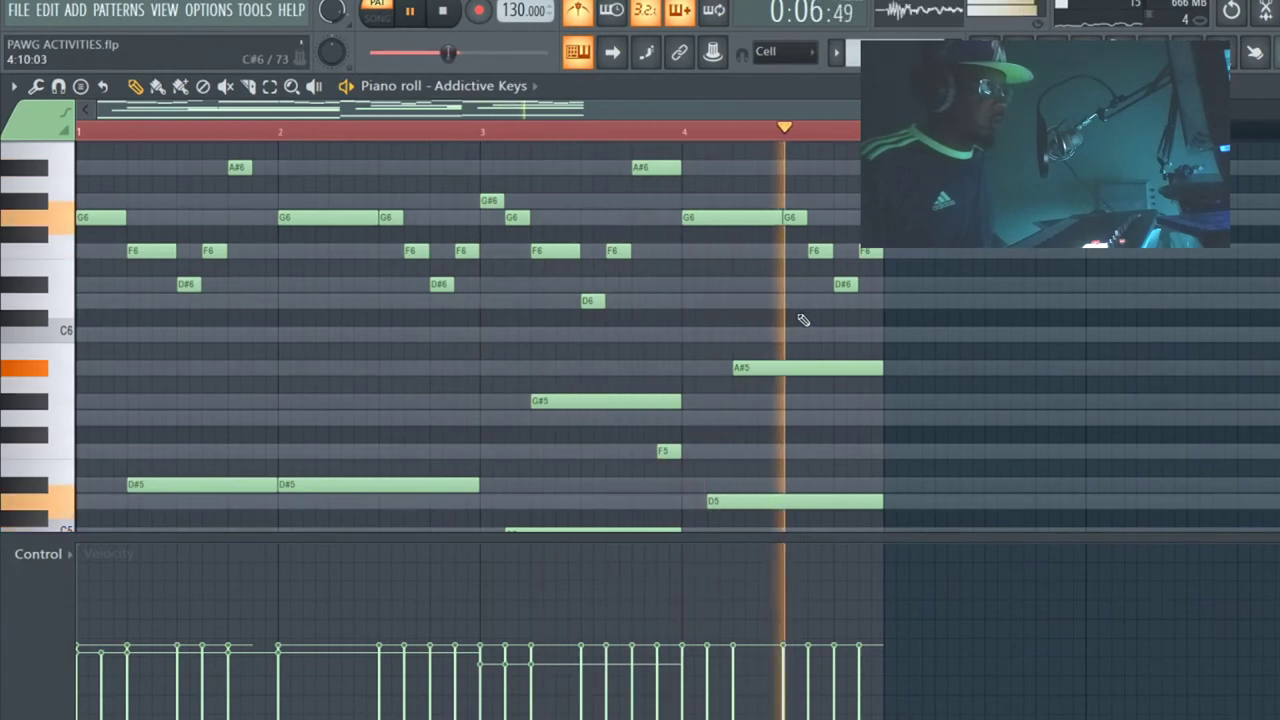
{"action": "key", "text": "space"}
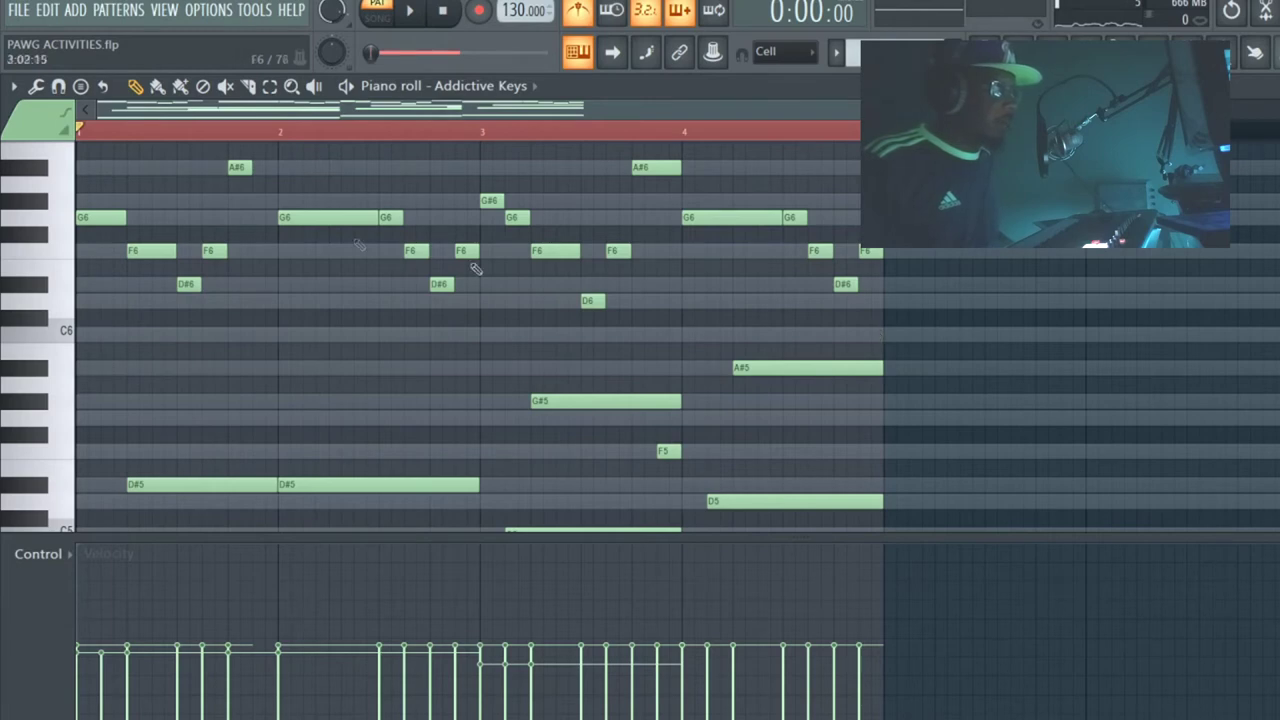
Duplicate all chord and melody notes from bars 1 to 4 into bars 5 to 8 and deselect them.
{"action": "scroll", "coordinate": [870, 326], "scroll_direction": "up", "scroll_amount": 2}
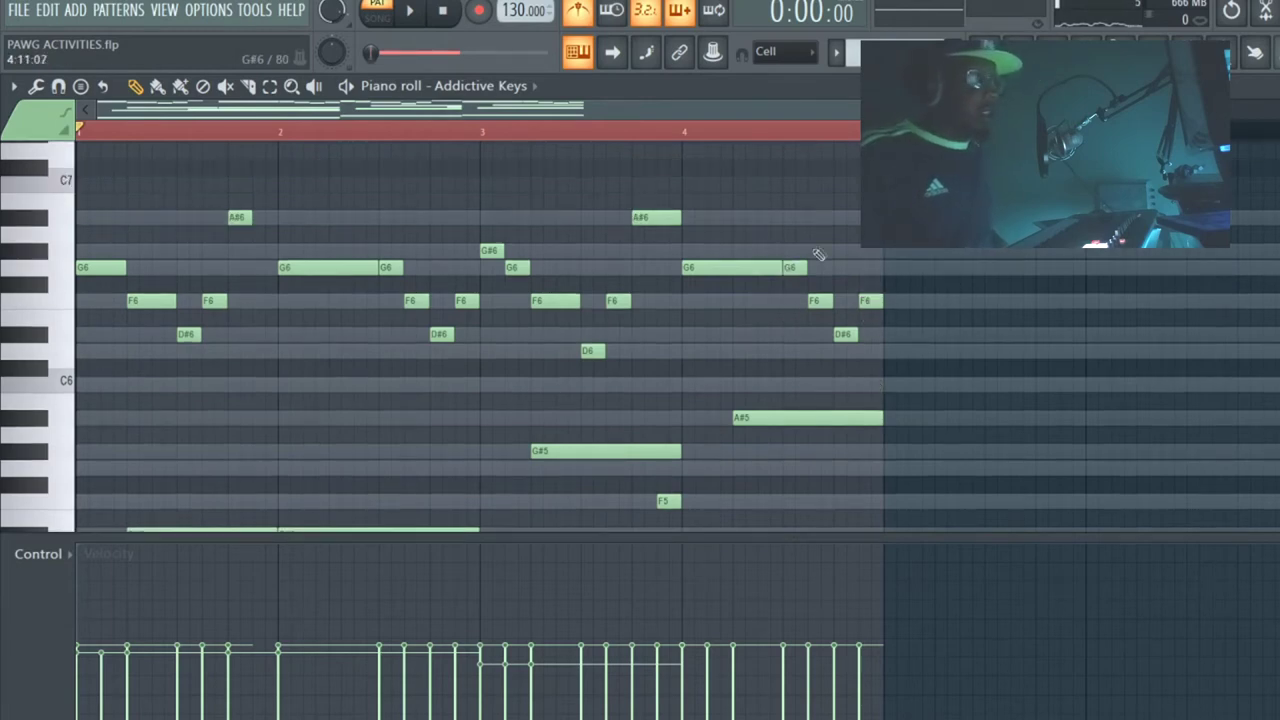
{"action": "key", "text": "ctrl+a"}
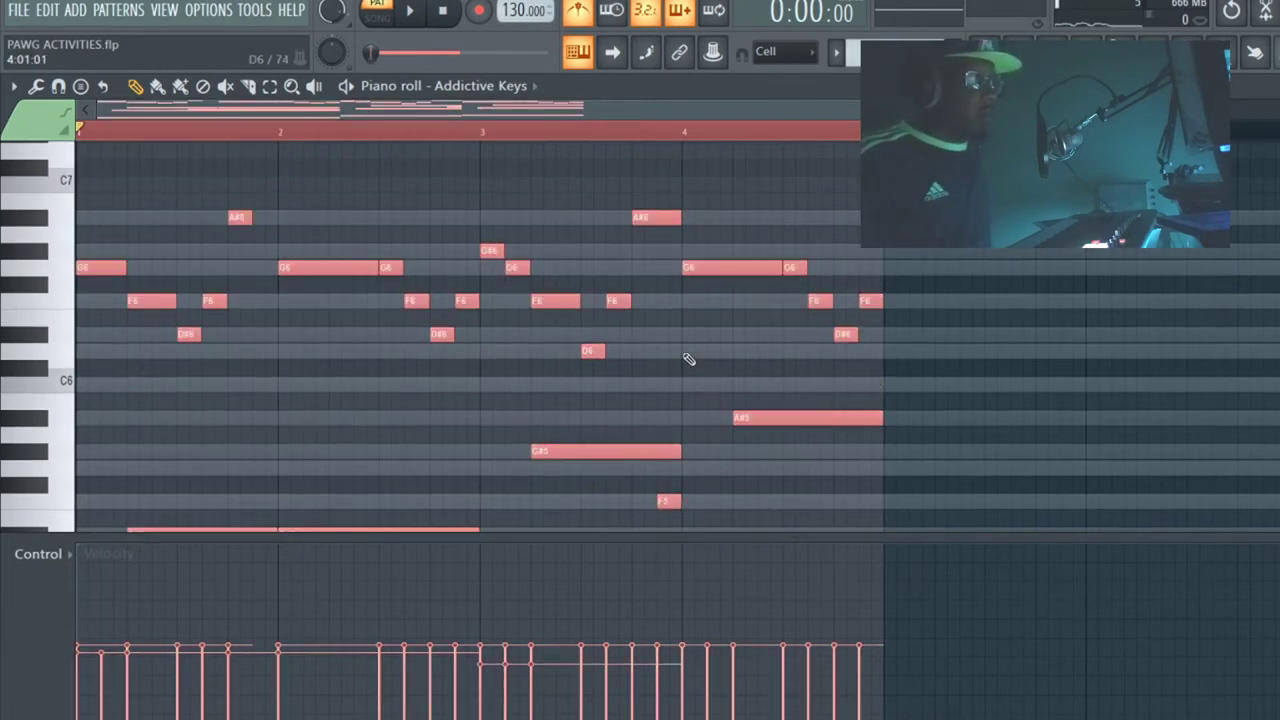
{"action": "left_click", "coordinate": [303, 127]}
{"action": "left_click_drag", "start_coordinate": [316, 112], "coordinate": [791, 183]}
{"action": "key", "text": "ctrl+v"}
{"action": "left_click", "coordinate": [791, 184], "text": "ctrl"}
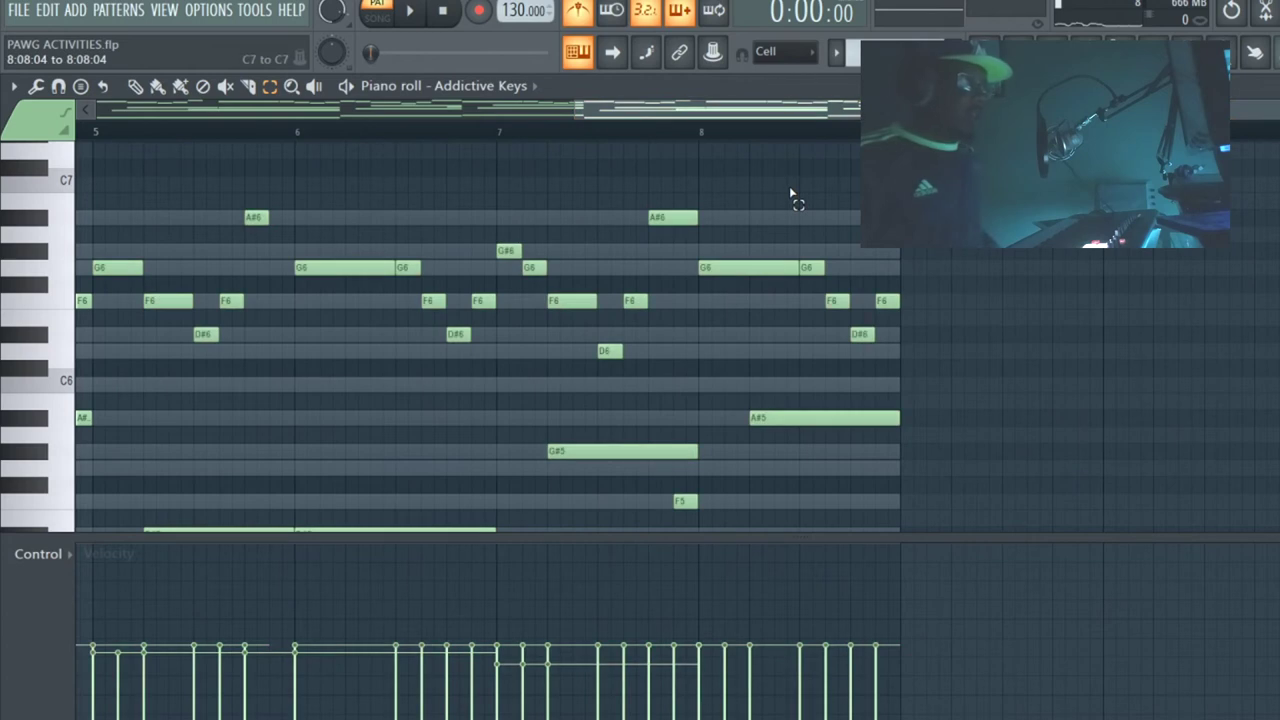
Lower the D#6 melody note near the end of bar 8 to C6, and delete it.
{"action": "left_click_drag", "start_coordinate": [766, 120], "coordinate": [717, 120]}
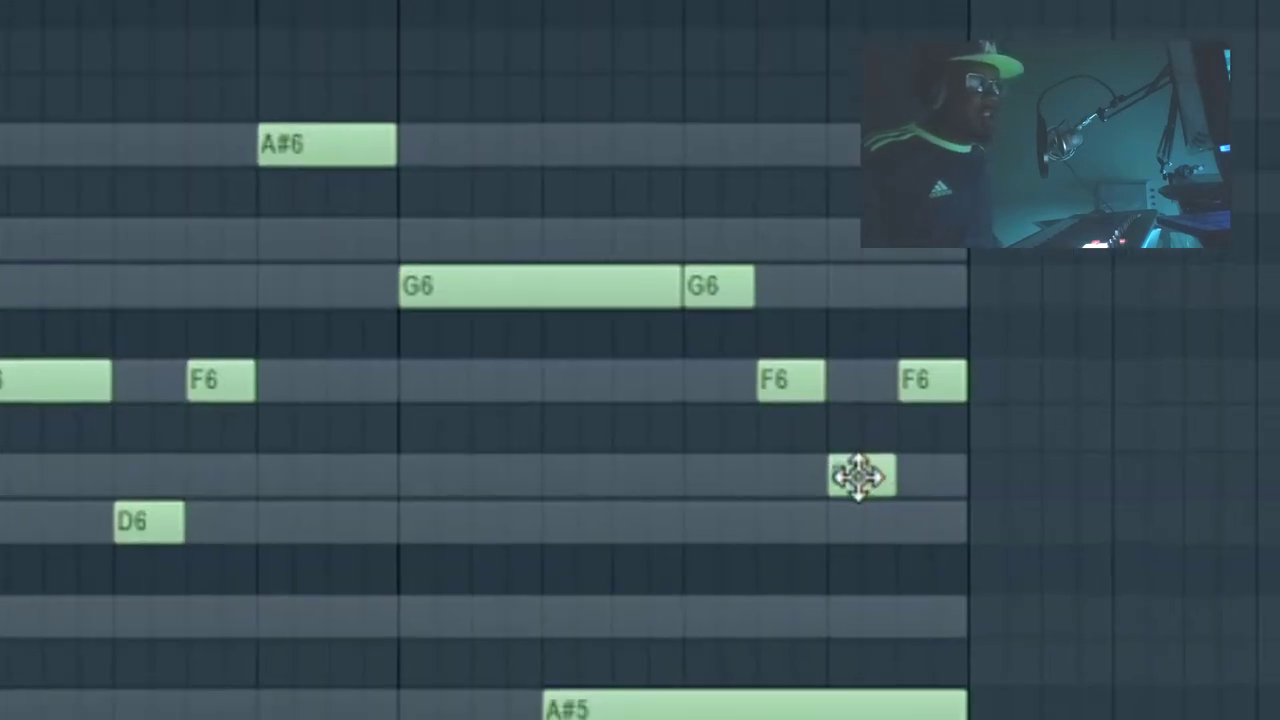
{"action": "left_click_drag", "start_coordinate": [890, 518], "coordinate": [886, 657]}
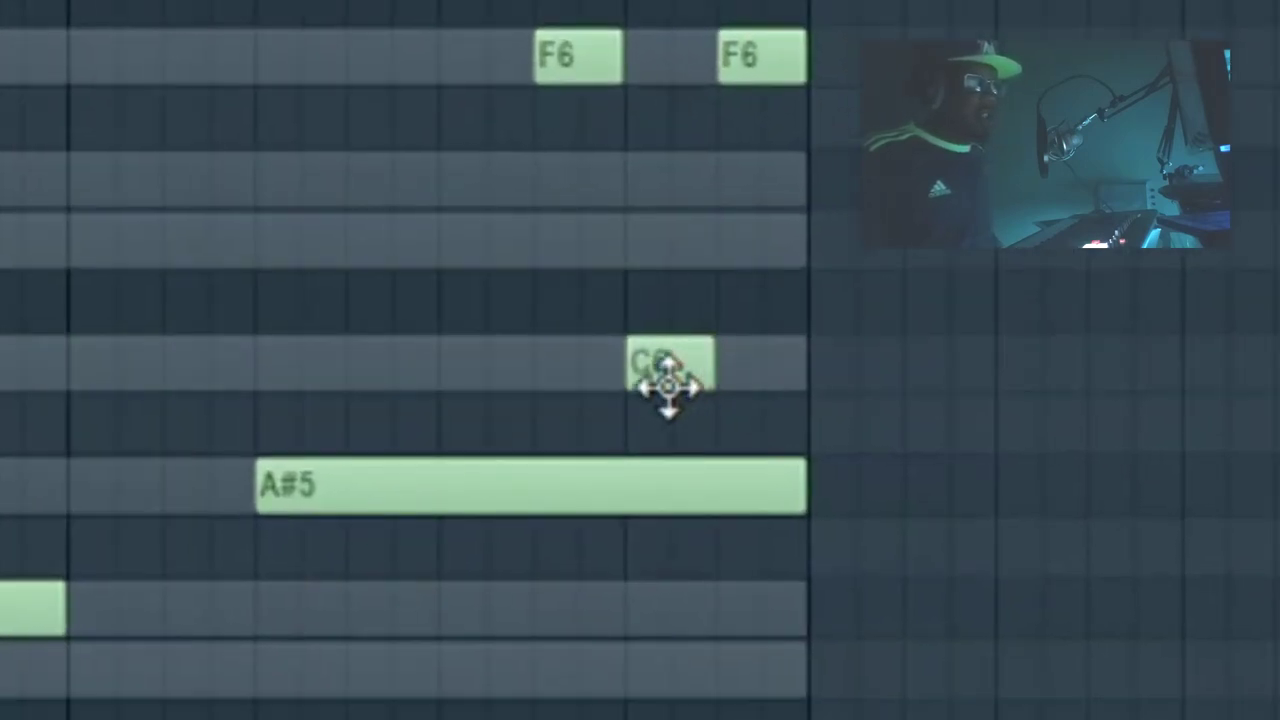
{"action": "right_click", "coordinate": [662, 362]}
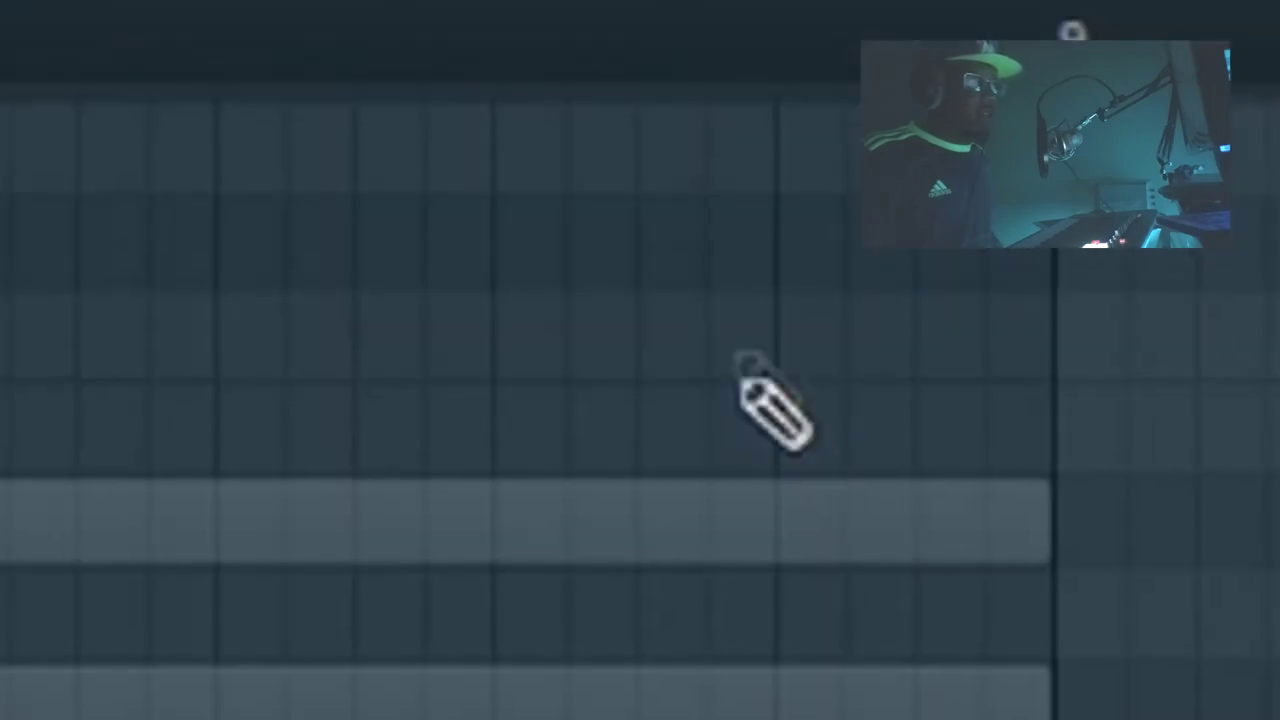
Rewrite bar 8's melody ending as eighth-bar A#6 and G6 notes and a quarter-bar C7, deleting the two F6 notes.
{"action": "left_click", "coordinate": [805, 343]}
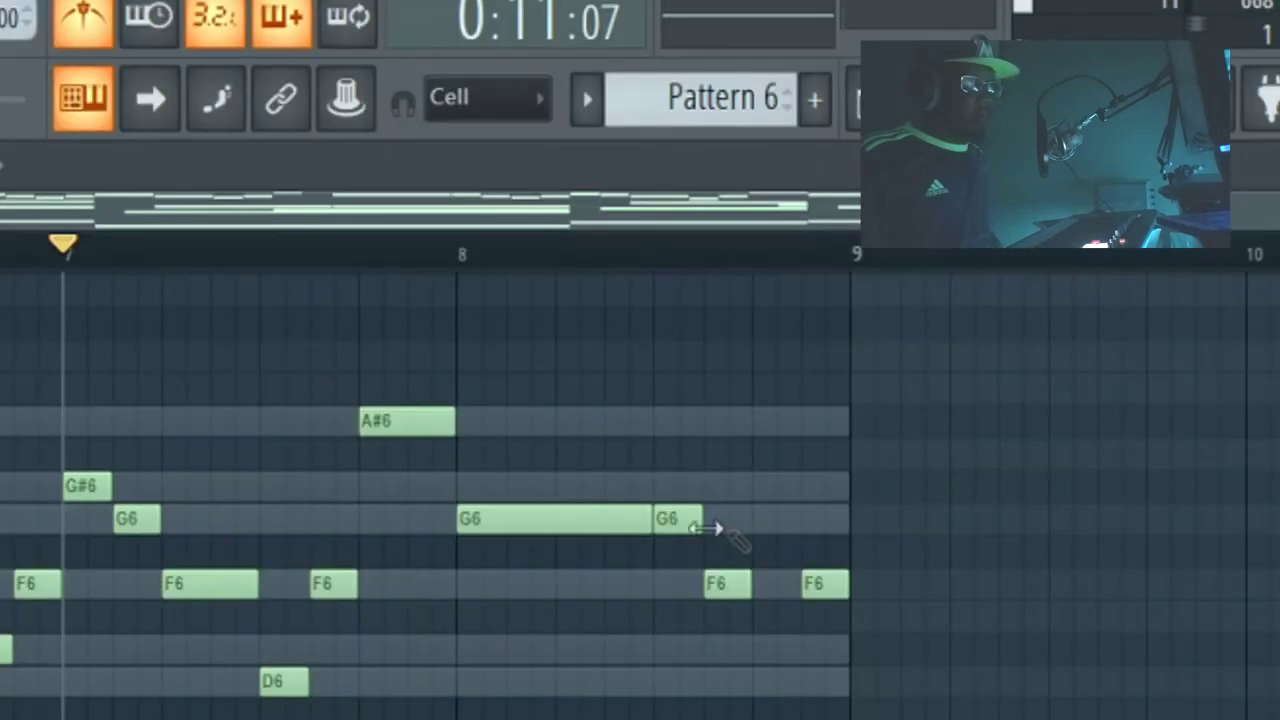
{"action": "left_click_drag", "start_coordinate": [695, 515], "coordinate": [678, 410]}
{"action": "left_click", "coordinate": [729, 519]}
{"action": "left_click", "coordinate": [768, 358]}
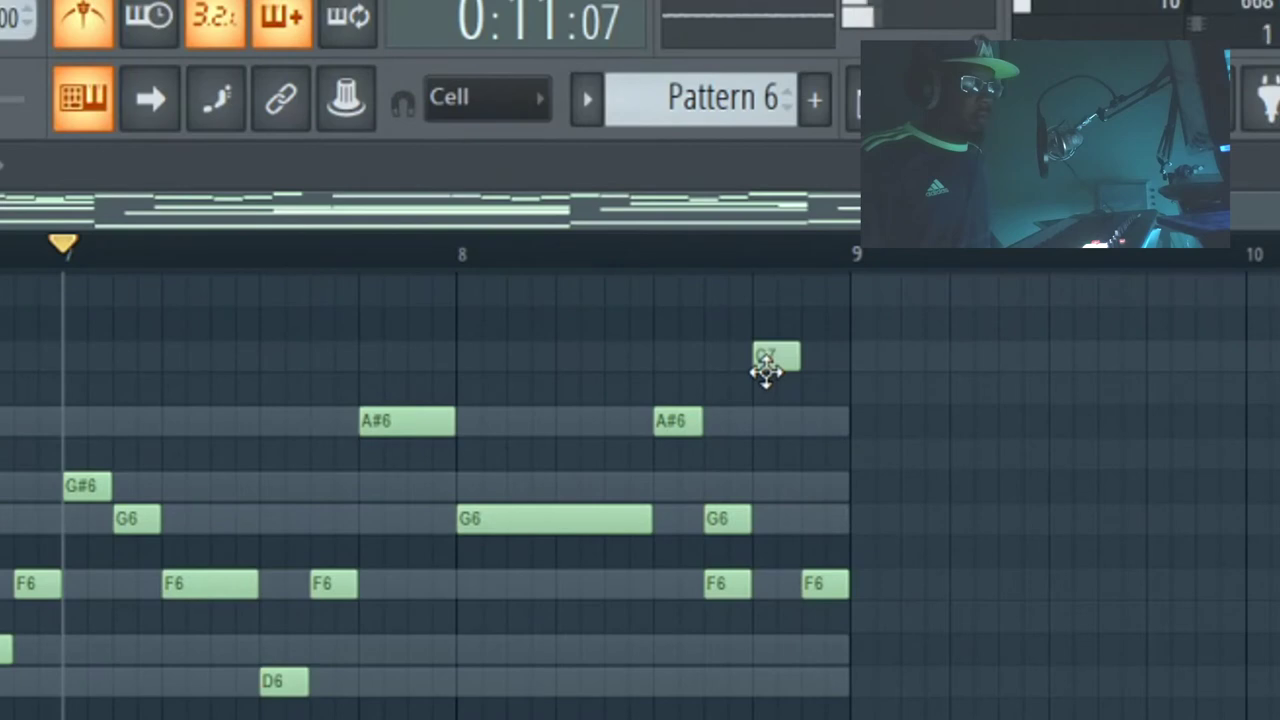
{"action": "right_click", "coordinate": [825, 584]}
{"action": "right_click", "coordinate": [720, 584]}
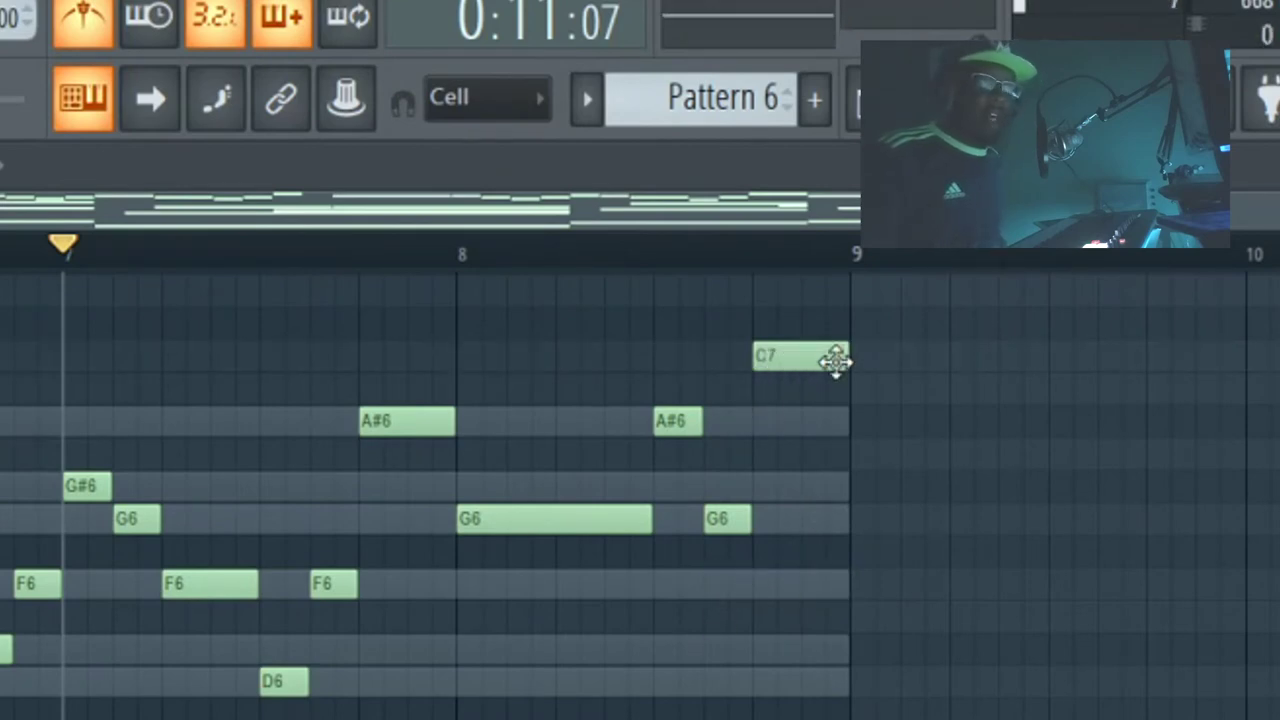
Play back the eight-bar chord progression and melody from the beginning.
{"action": "key", "text": "space"}
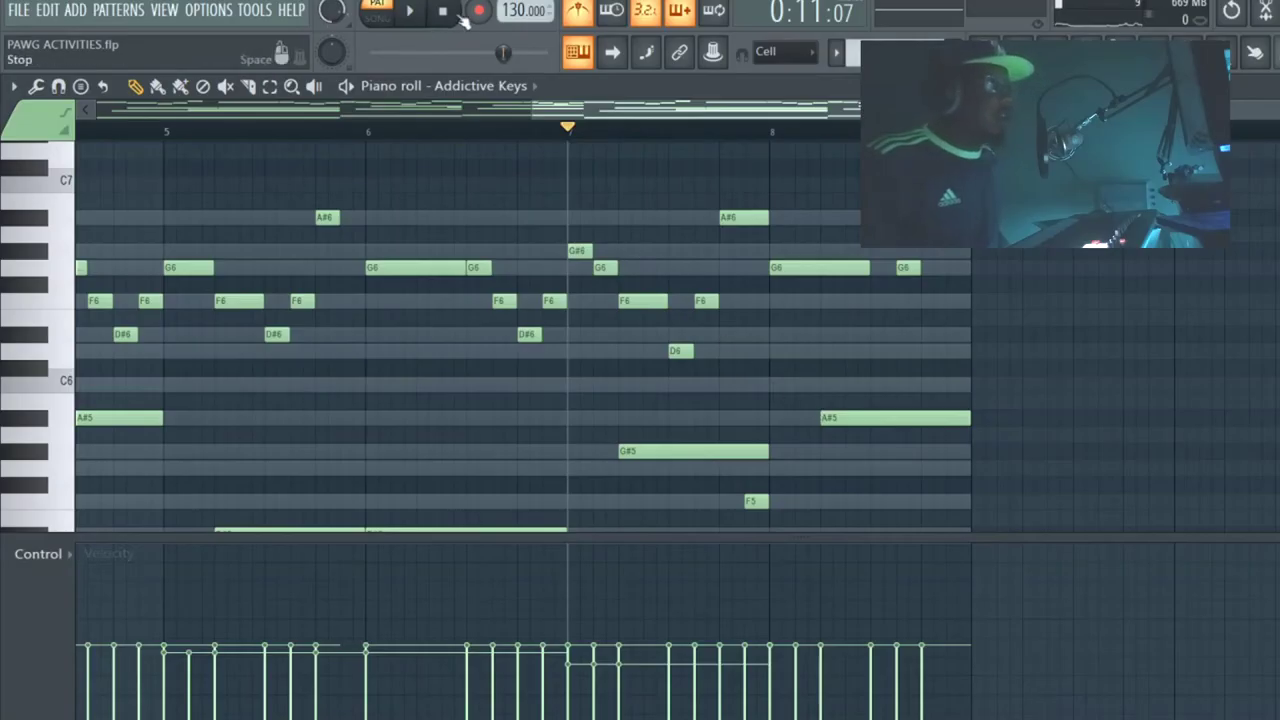
{"action": "key", "text": "space"}
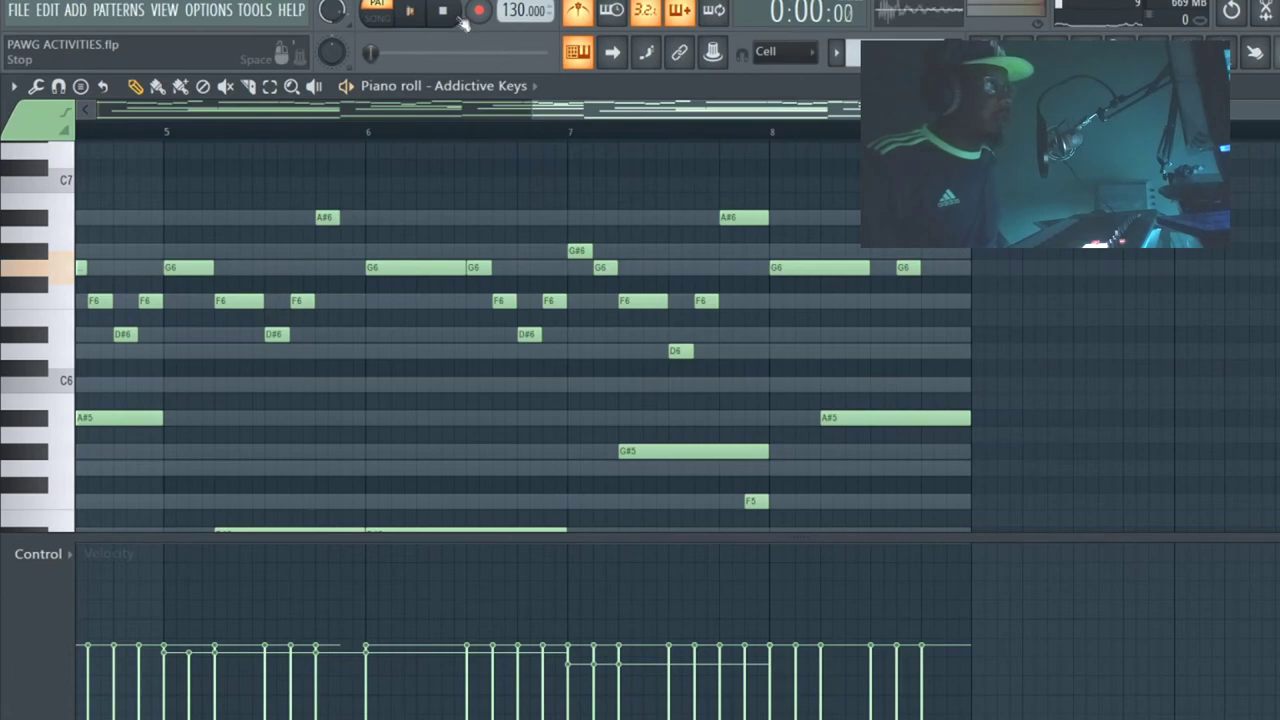
{"action": "left_click_drag", "start_coordinate": [531, 106], "coordinate": [92, 108]}
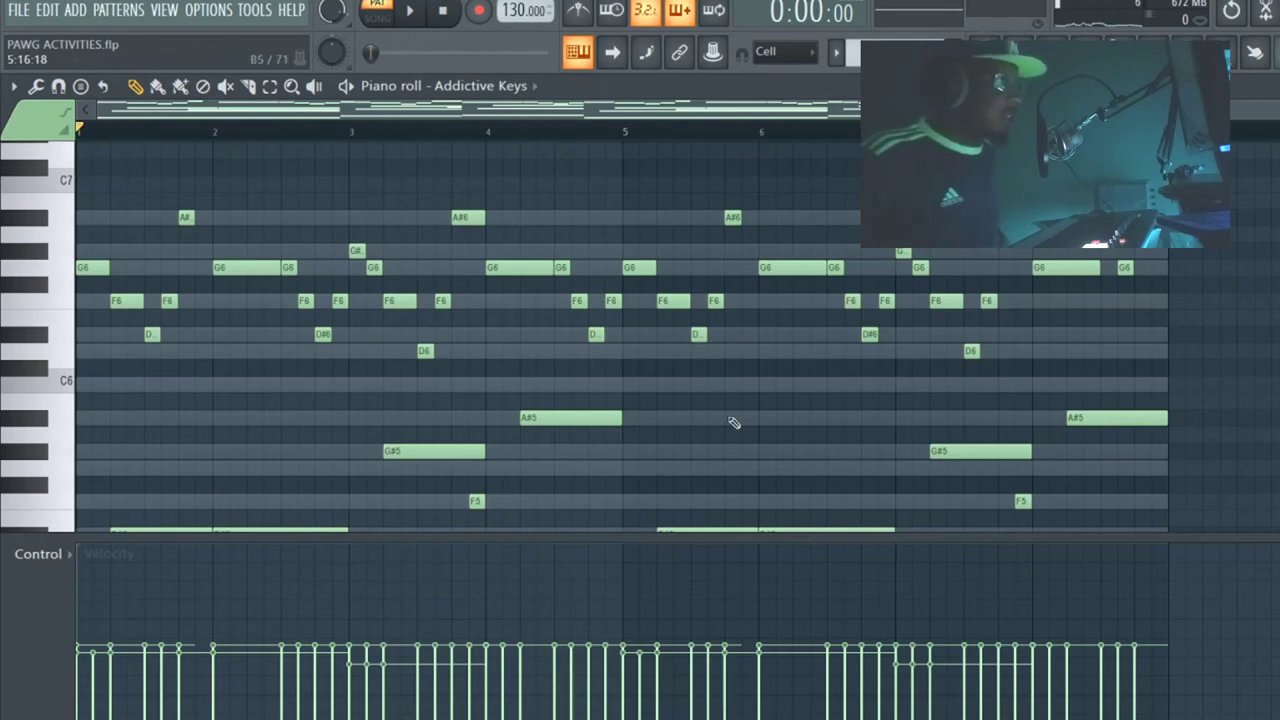
Add a half-bar D#6 harmony beneath bar 2's first G6, extend bar 1's A#6 to a quarter bar, and play back the opening.
{"action": "scroll", "coordinate": [497, 416], "scroll_direction": "down", "scroll_amount": 5}
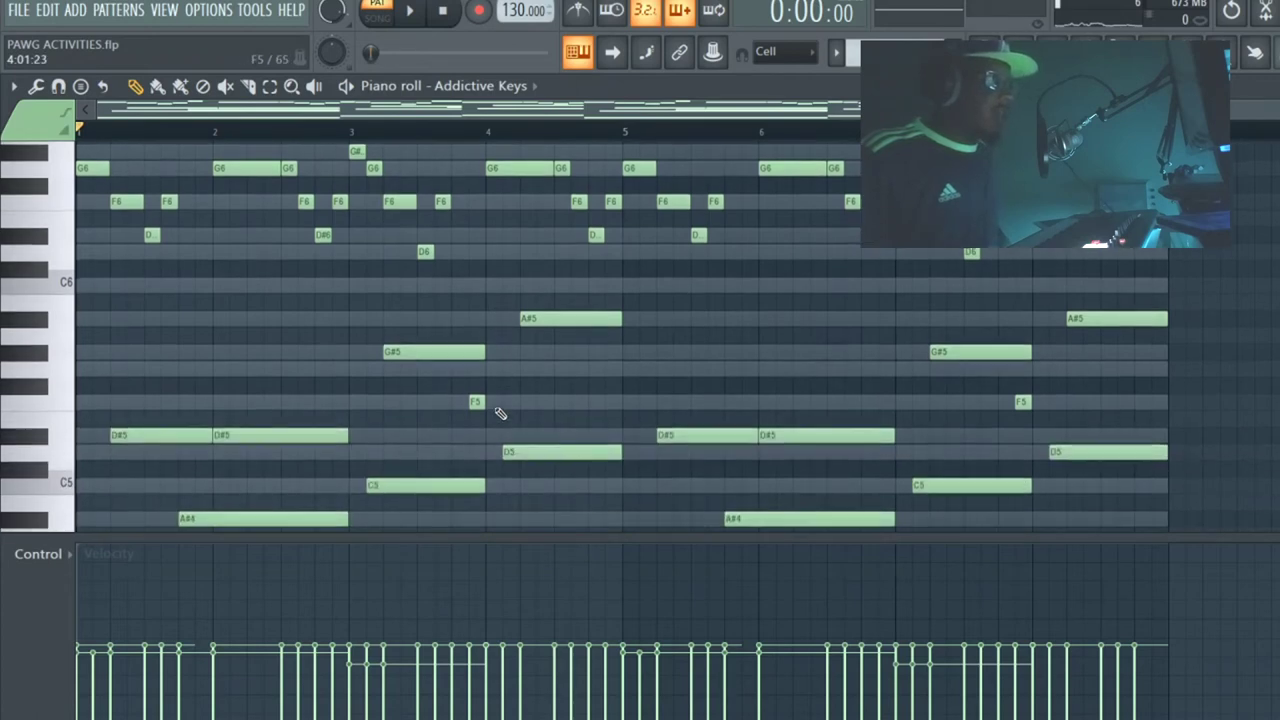
{"action": "scroll", "coordinate": [507, 420], "scroll_direction": "up", "scroll_amount": 7}
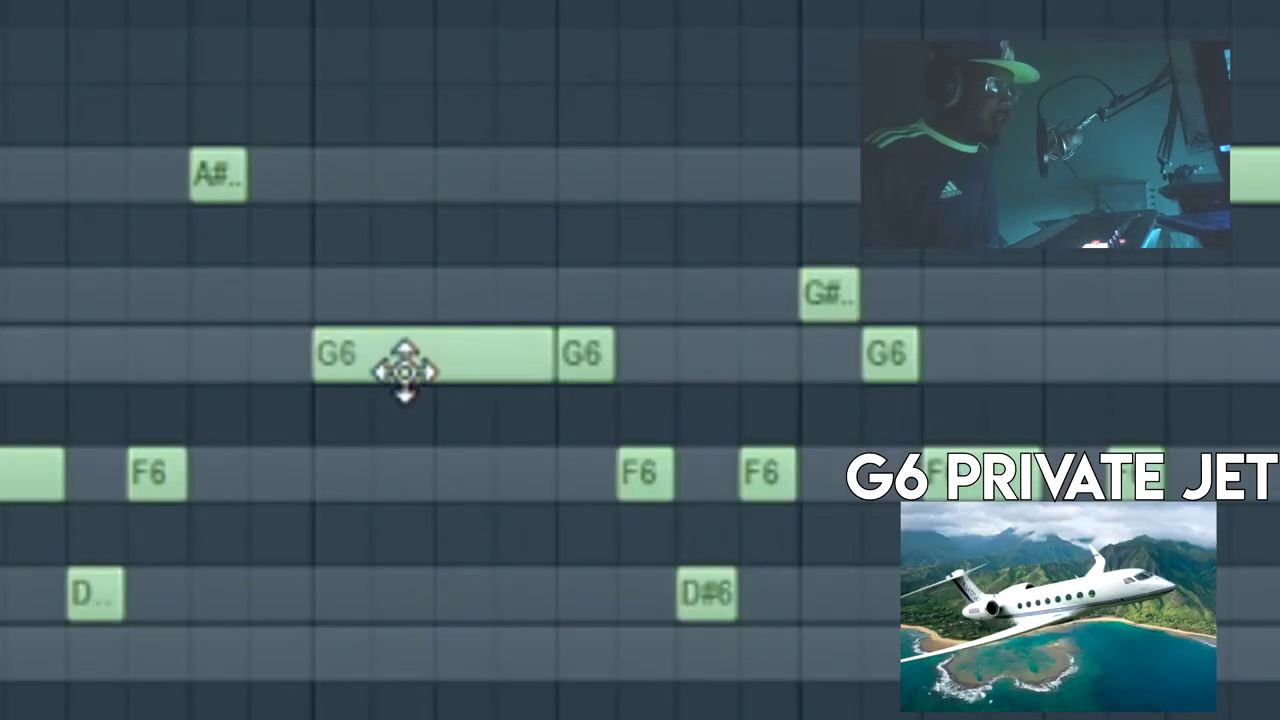
{"action": "left_click", "coordinate": [333, 592]}
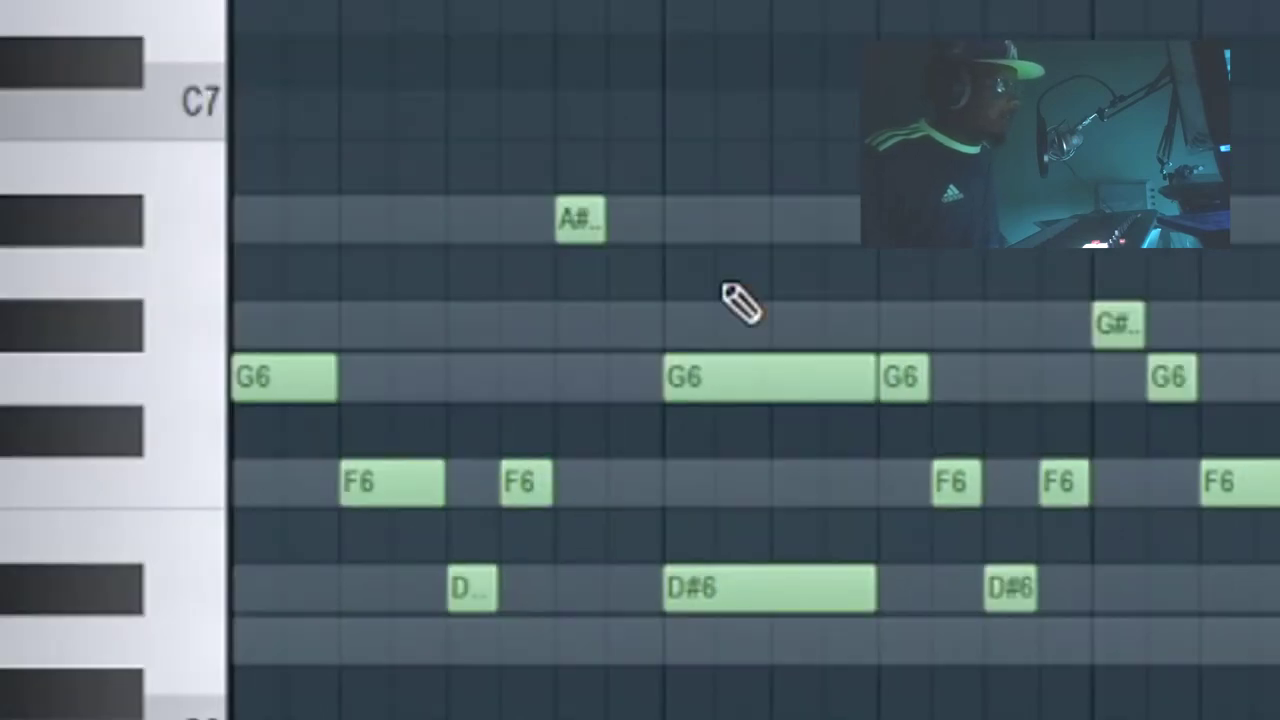
{"action": "key", "text": "space"}
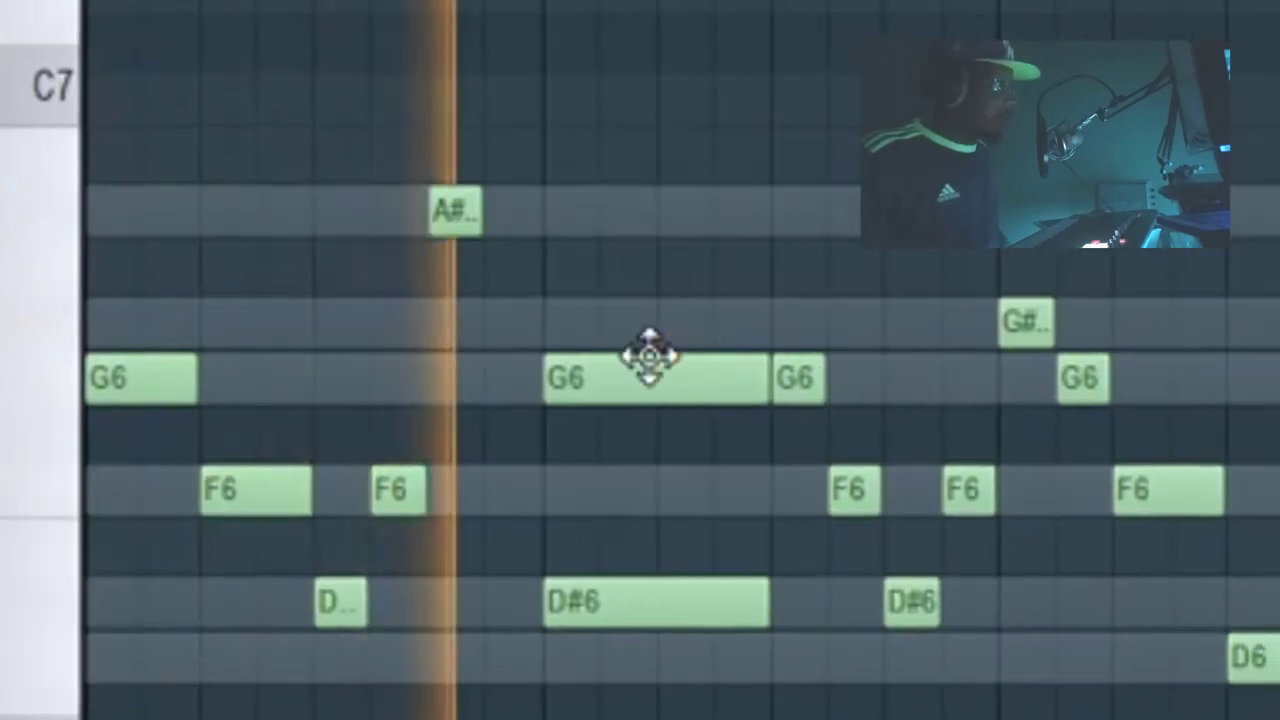
{"action": "key", "text": "space"}
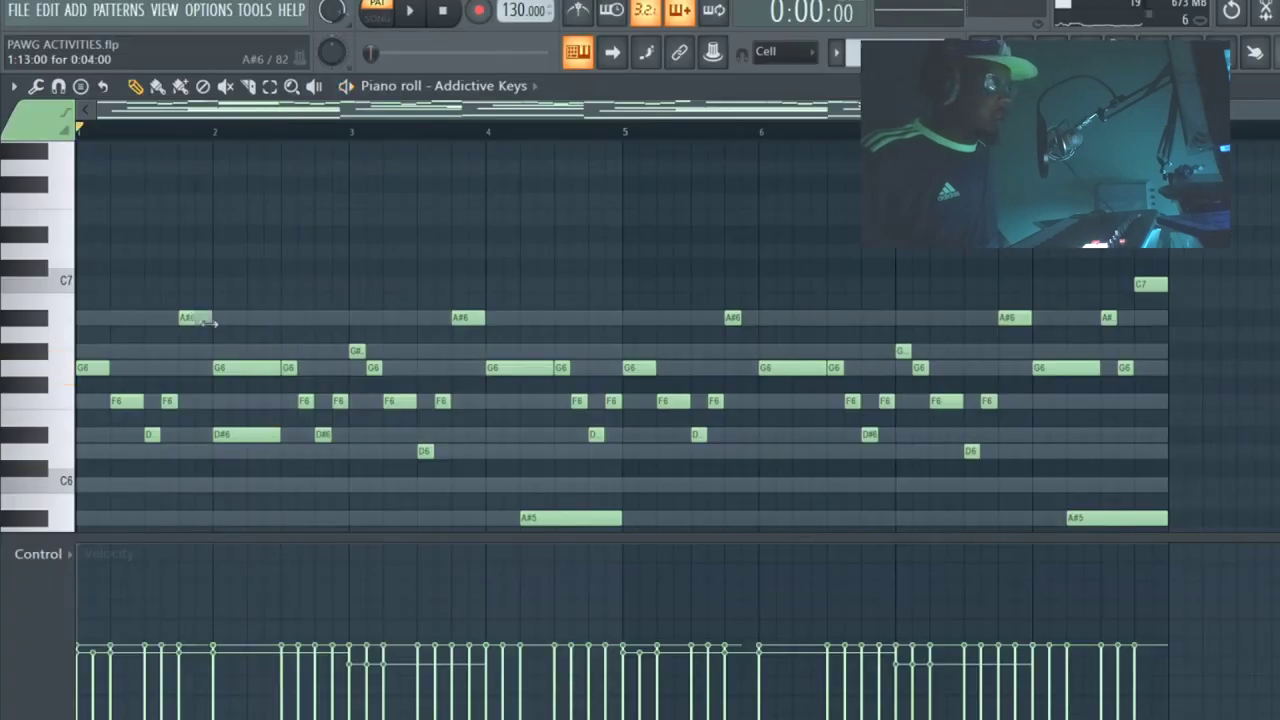
{"action": "key", "text": "space"}
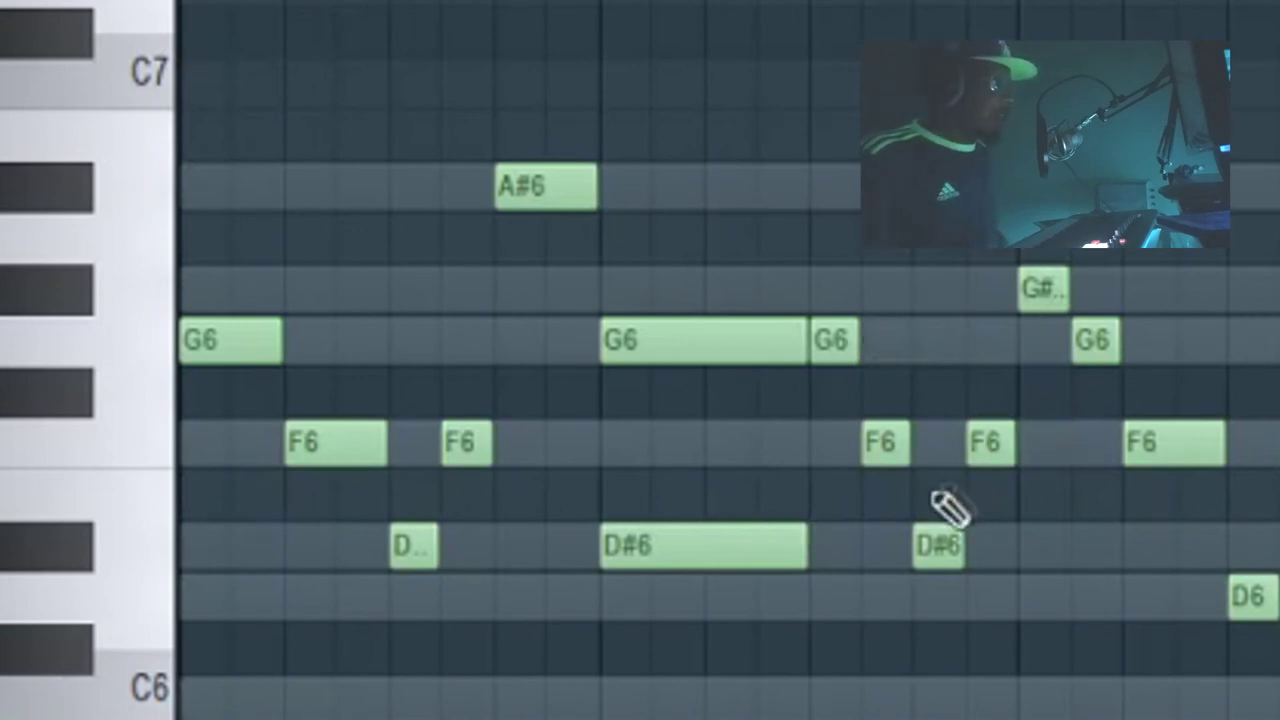
Try an F6 harmony beneath bar 2's first G6 in place of the D#6, and restore the half-bar D#6.
{"action": "left_click", "coordinate": [928, 543]}
{"action": "left_click", "coordinate": [891, 443]}
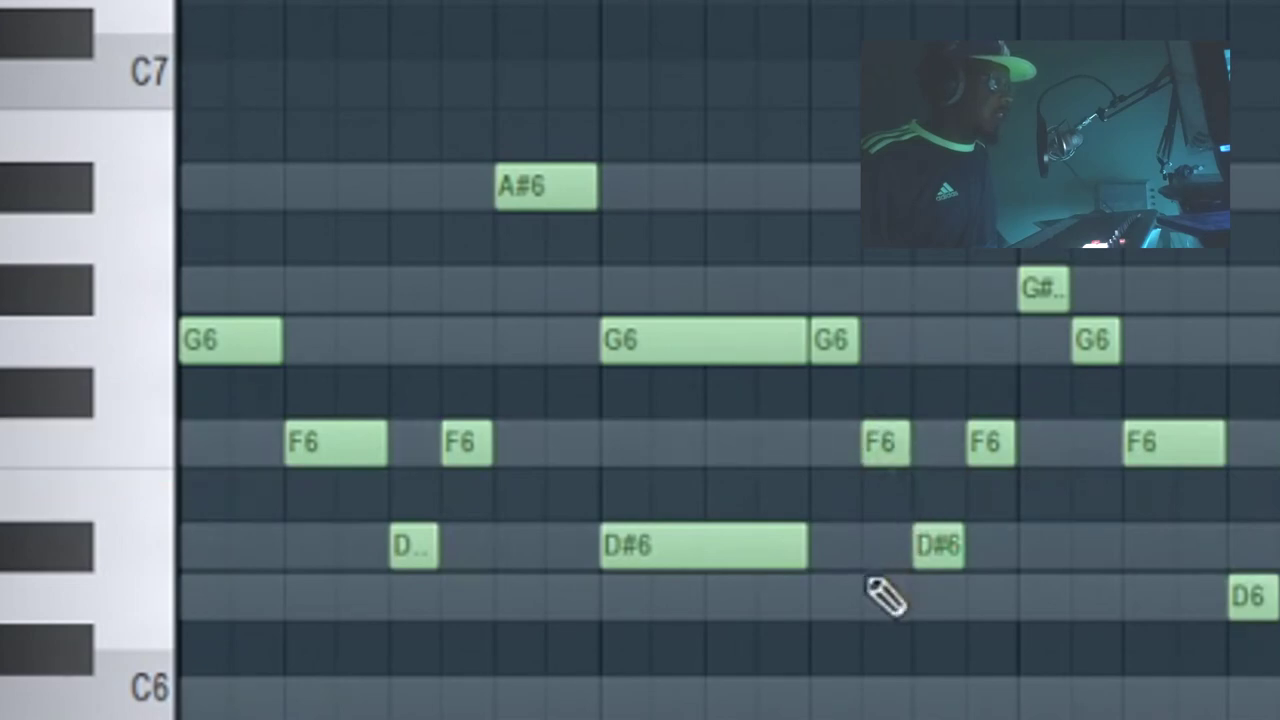
{"action": "right_click", "coordinate": [770, 543]}
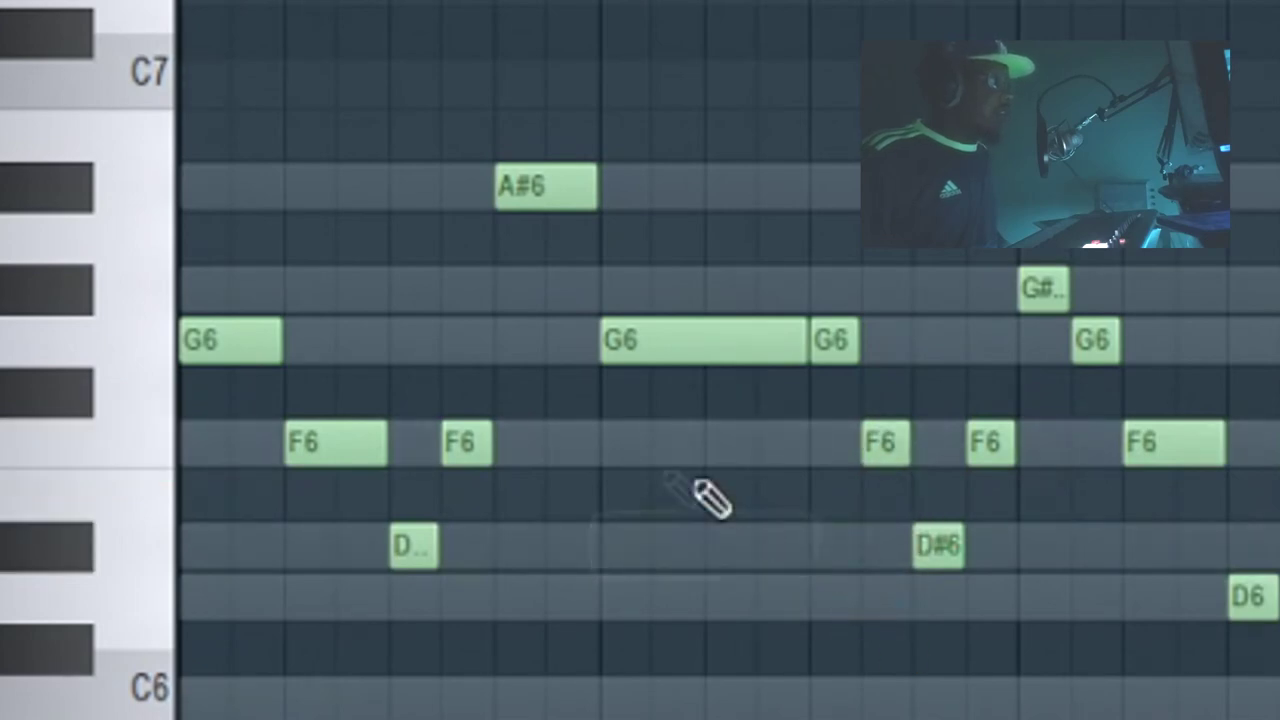
{"action": "left_click", "coordinate": [624, 441]}
{"action": "right_click", "coordinate": [623, 445]}
{"action": "left_click", "coordinate": [655, 546]}
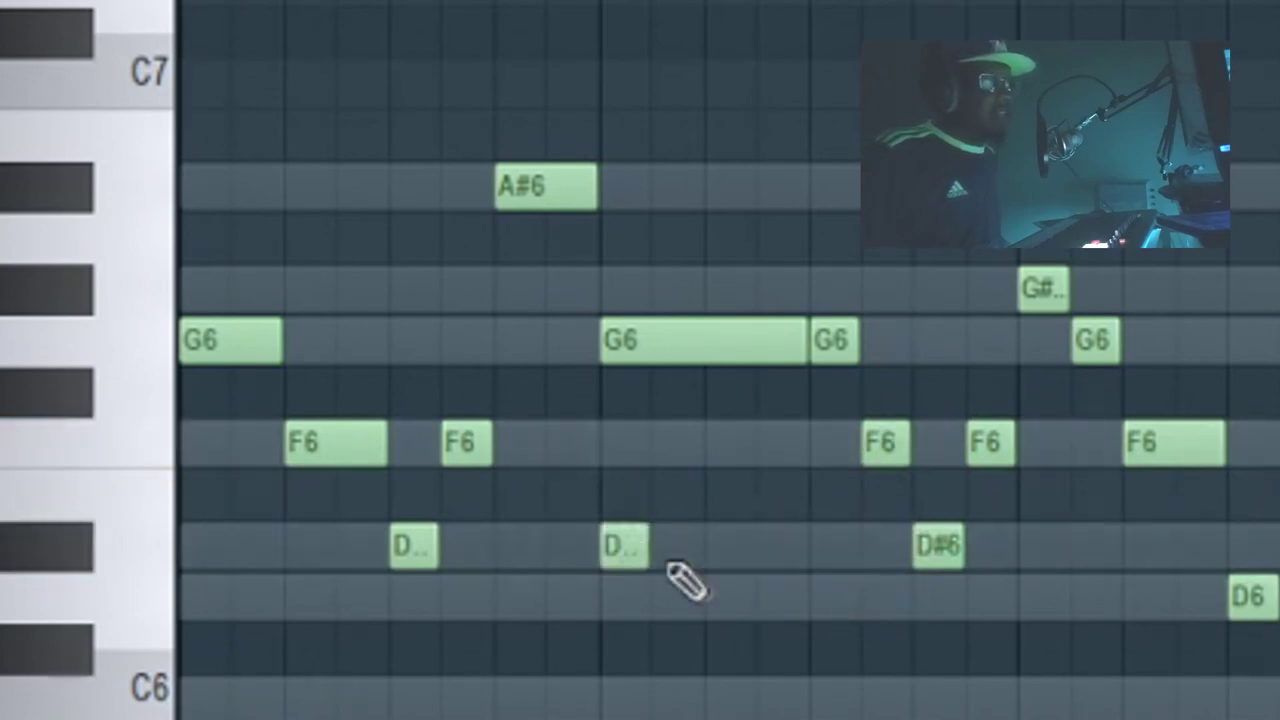
{"action": "left_click_drag", "start_coordinate": [650, 541], "coordinate": [791, 546]}
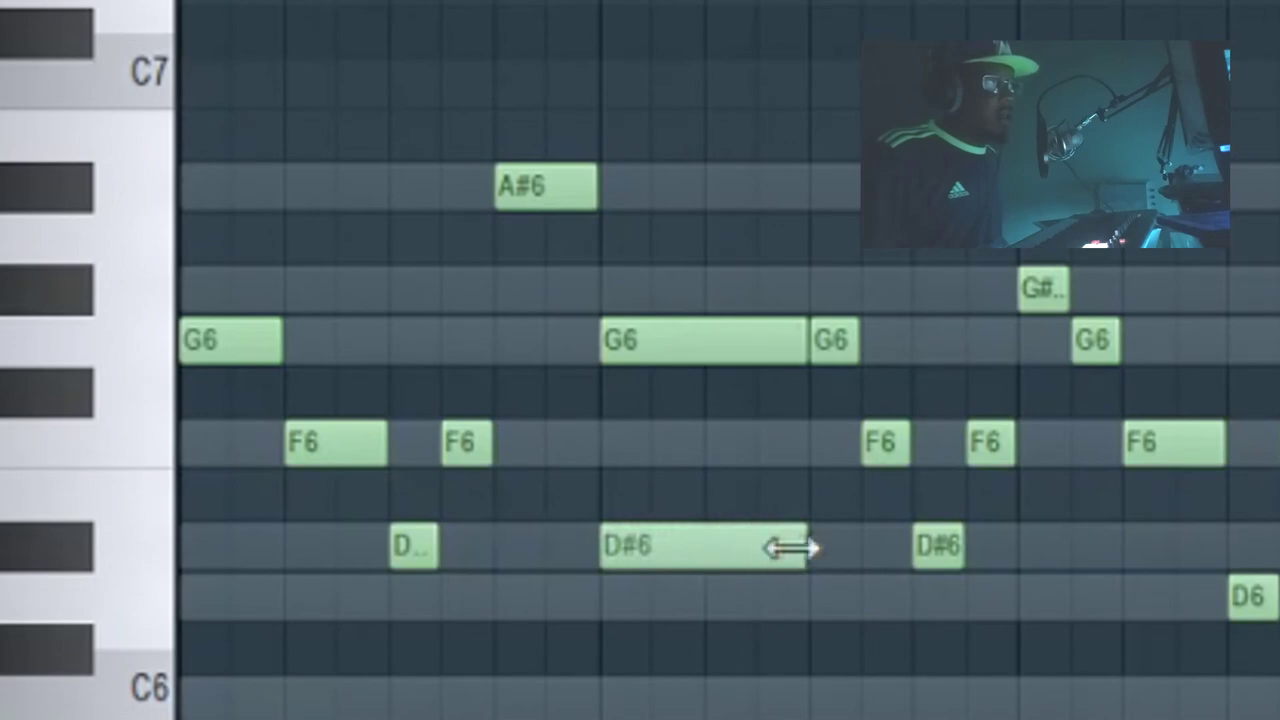
Try a half-bar A#6 harmony above bar 2's first G6 in place of the D#6, play it back, and remove it.
{"action": "right_click", "coordinate": [717, 530]}
{"action": "left_click", "coordinate": [634, 186]}
{"action": "key", "text": "space"}
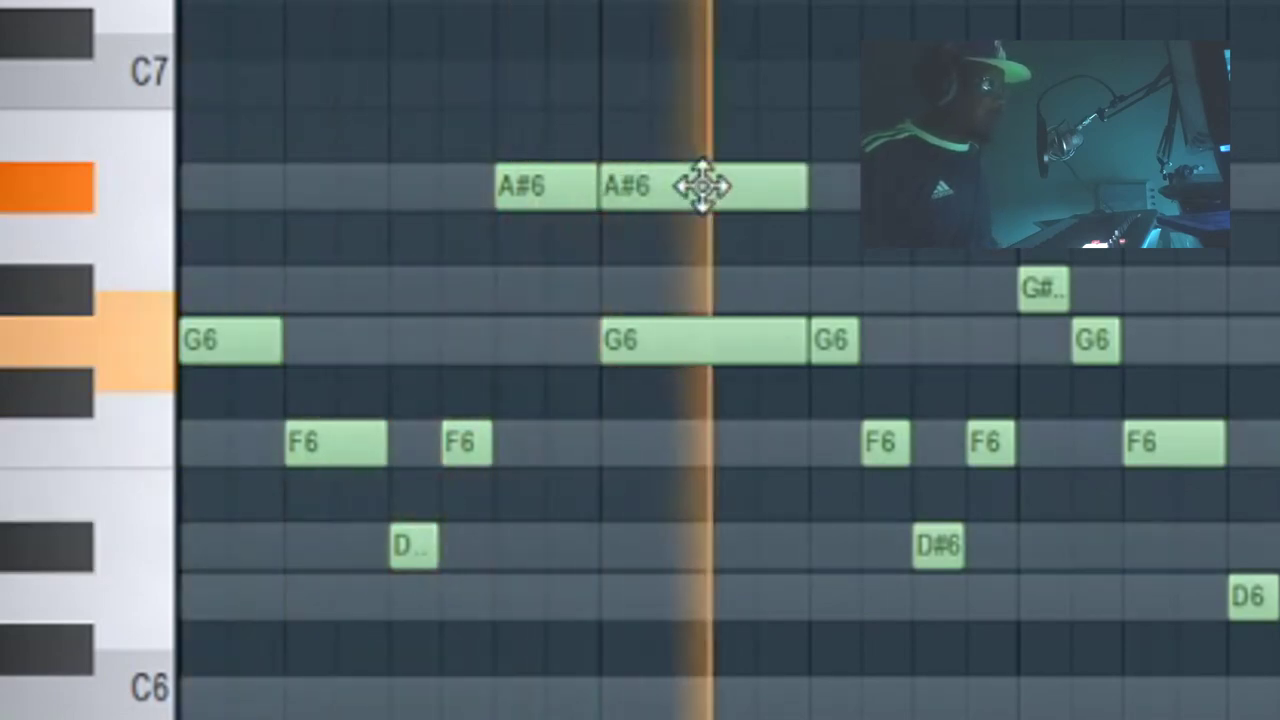
{"action": "left_click_drag", "start_coordinate": [700, 186], "coordinate": [705, 200]}
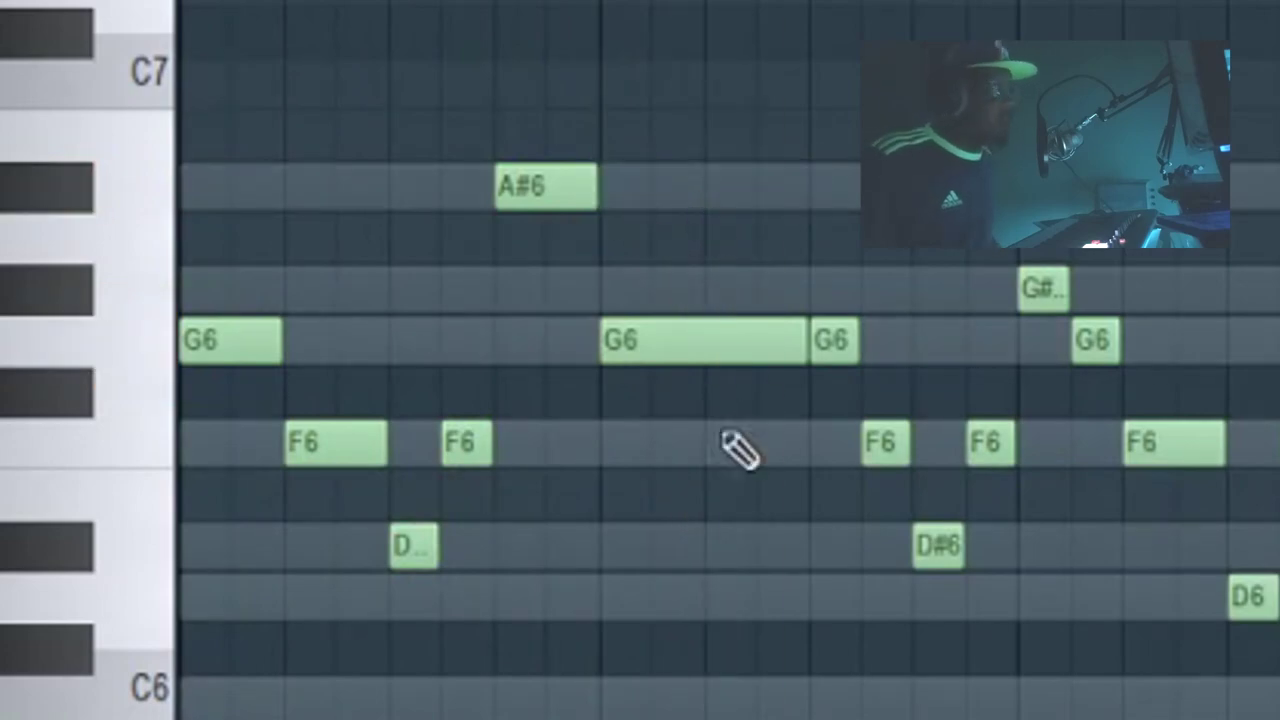
Clear the selection of bar 1's A#6 note and set the snap to (none).
{"action": "left_click_drag", "start_coordinate": [97, 149], "coordinate": [232, 226]}
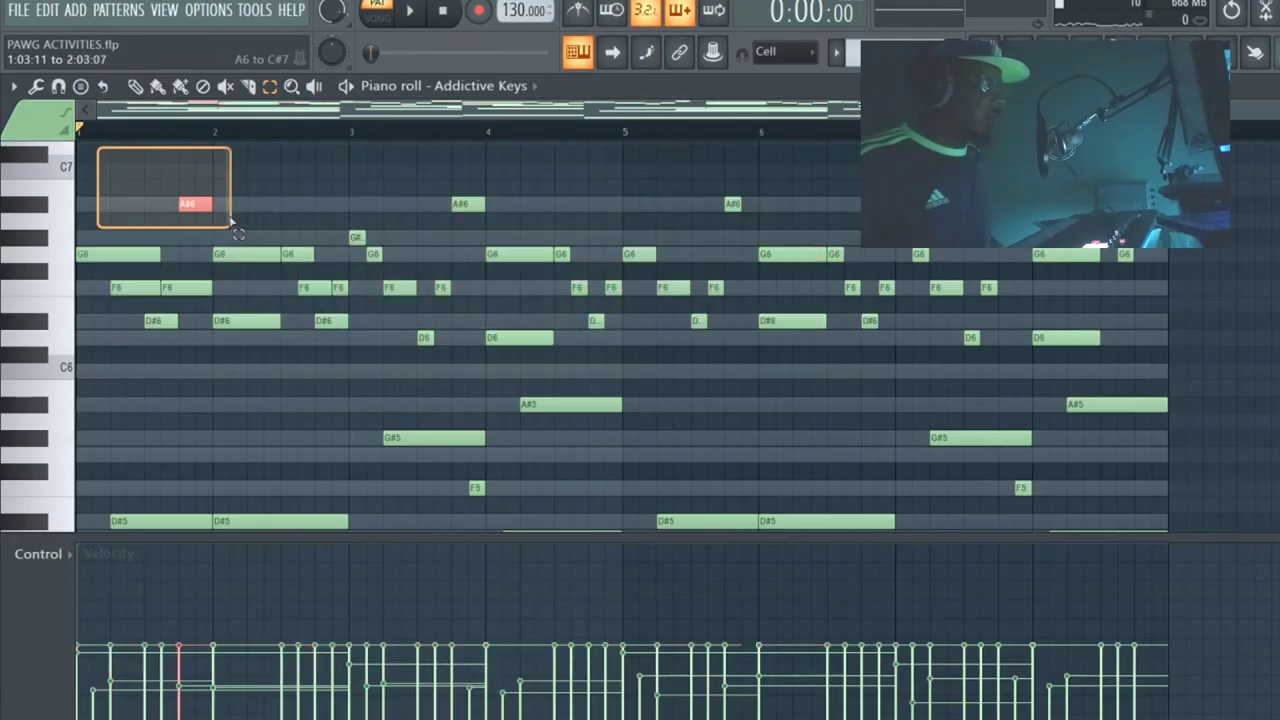
{"action": "left_click", "coordinate": [154, 190], "text": "ctrl"}
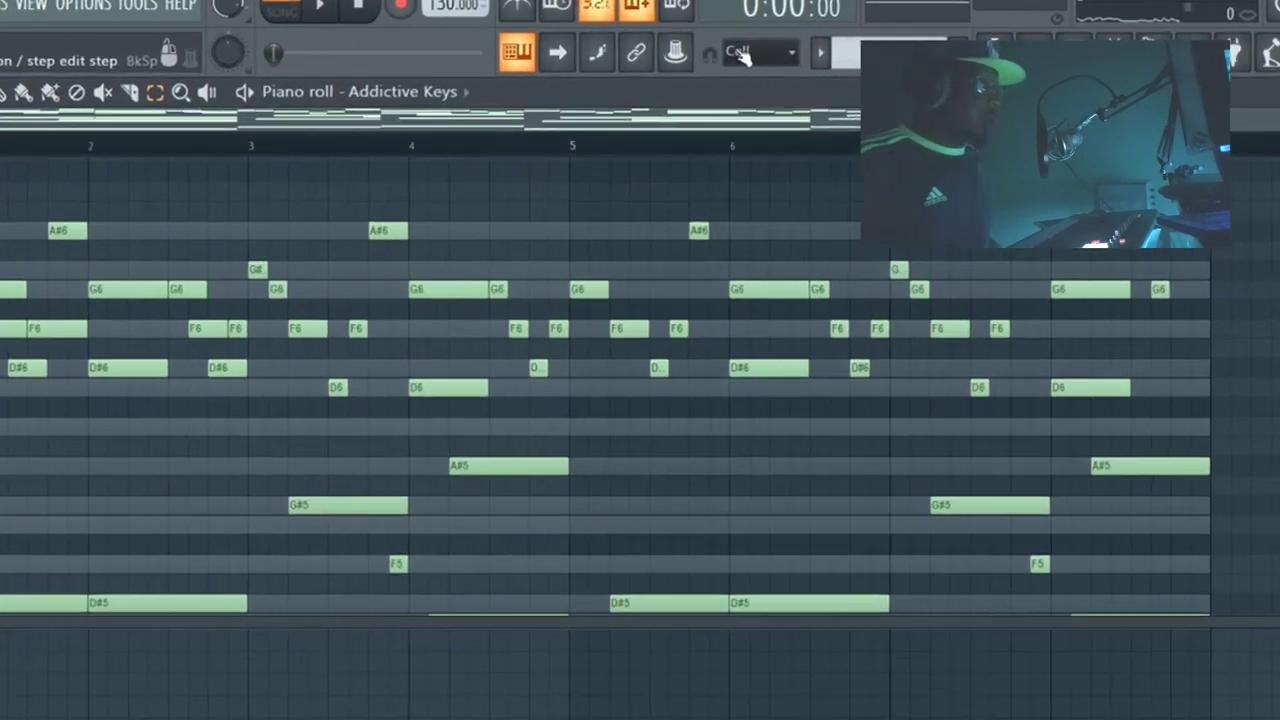
{"action": "left_click", "coordinate": [790, 51]}
{"action": "left_click", "coordinate": [641, 170]}
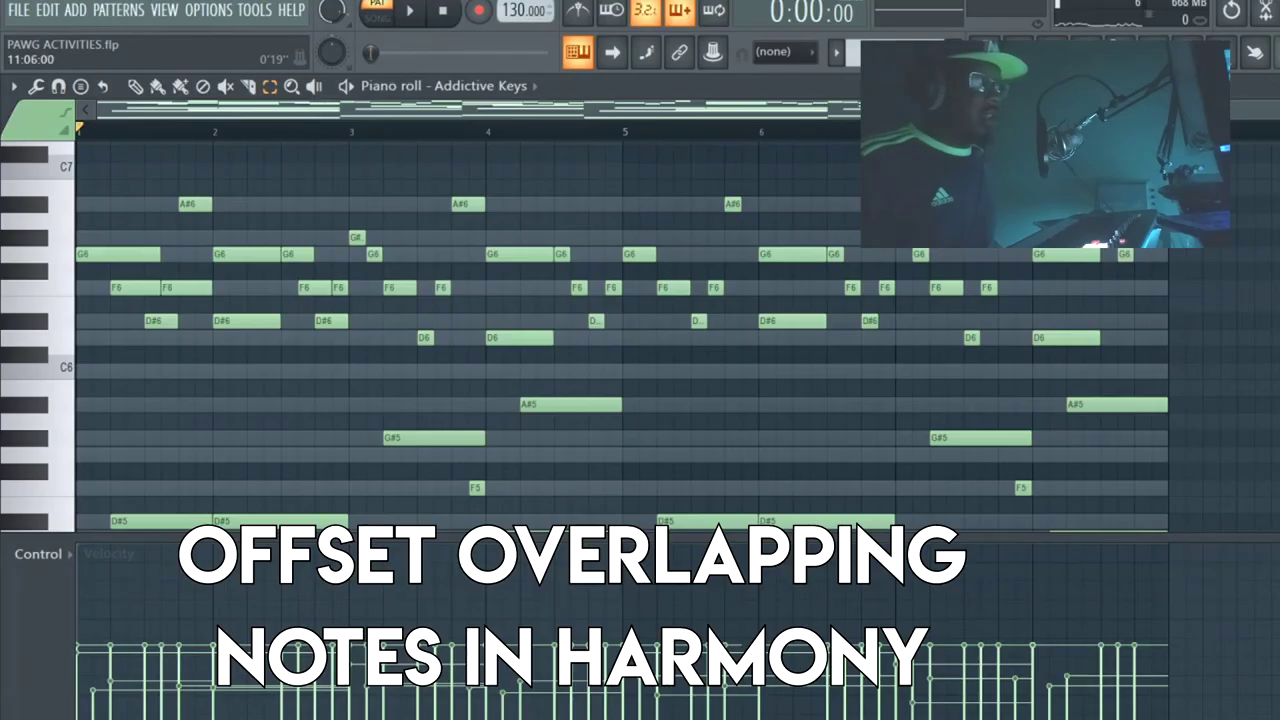
Offset bar 2's first G6 to start at 2:01:04, slightly after the D#6 harmony beneath it, and play back the passage.
{"action": "scroll", "coordinate": [622, 228], "scroll_direction": "up", "scroll_amount": 4}
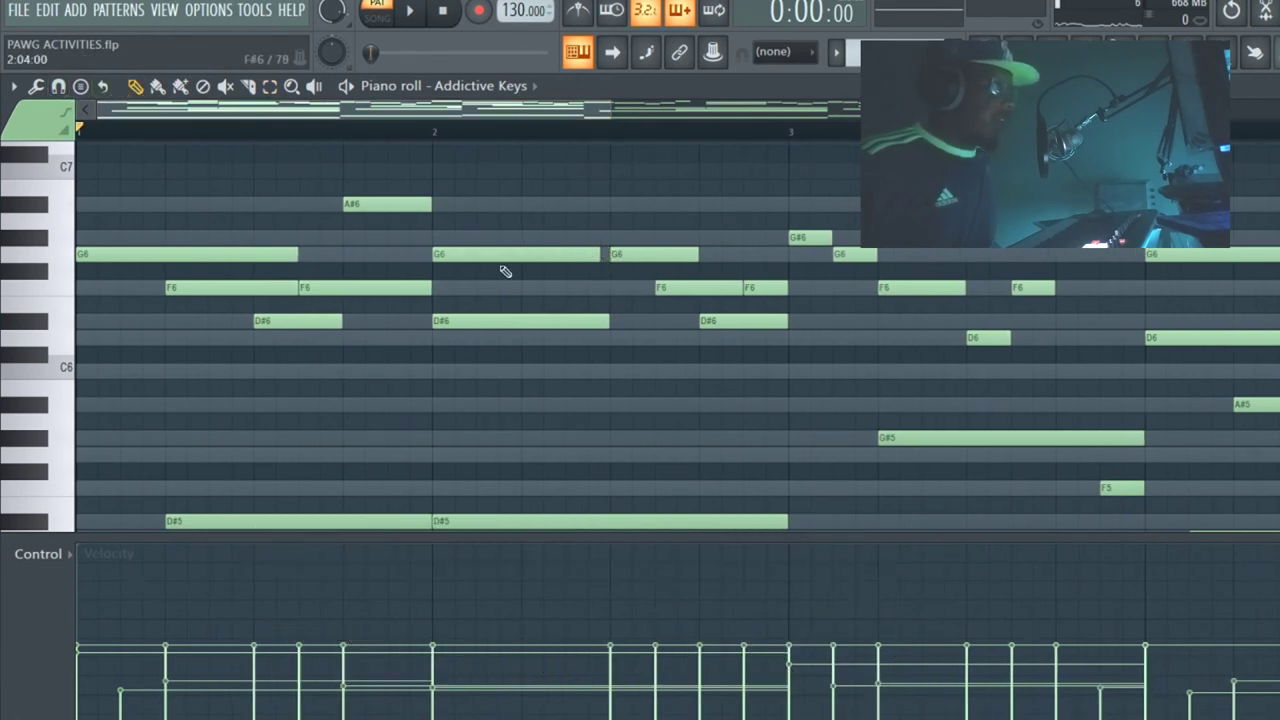
{"action": "left_click_drag", "start_coordinate": [483, 255], "coordinate": [490, 255]}
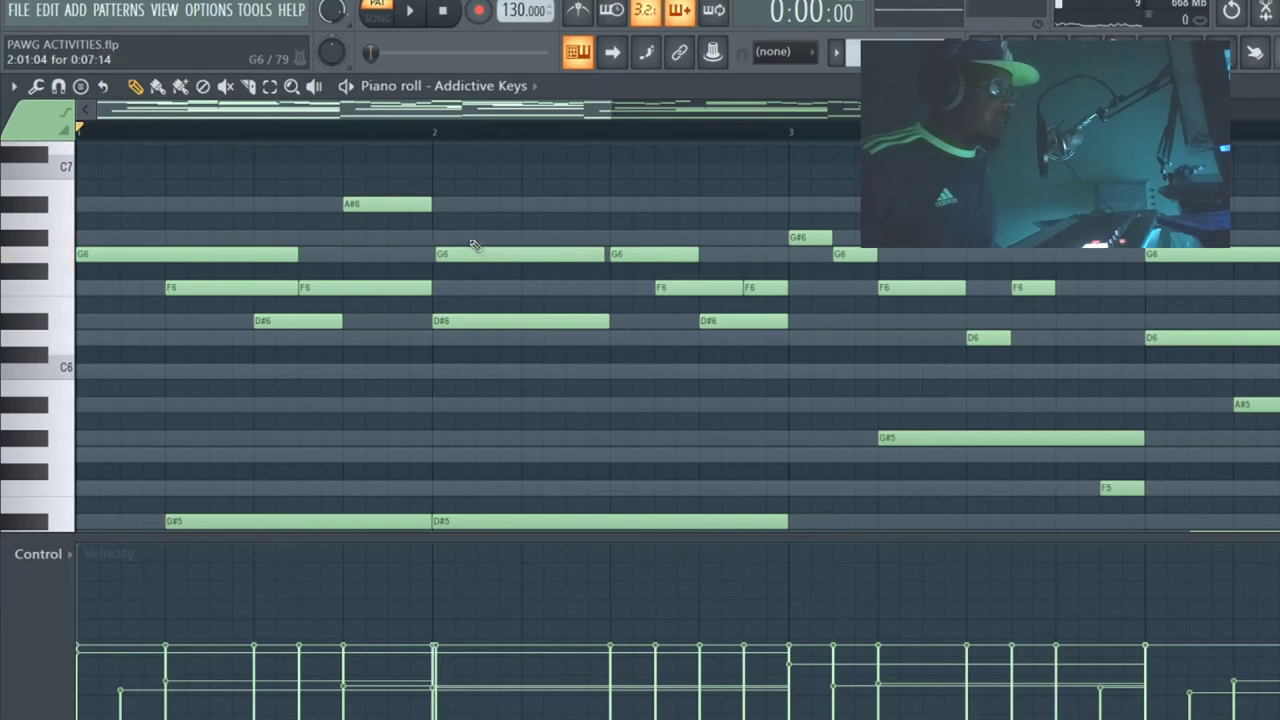
{"action": "key", "text": "space"}
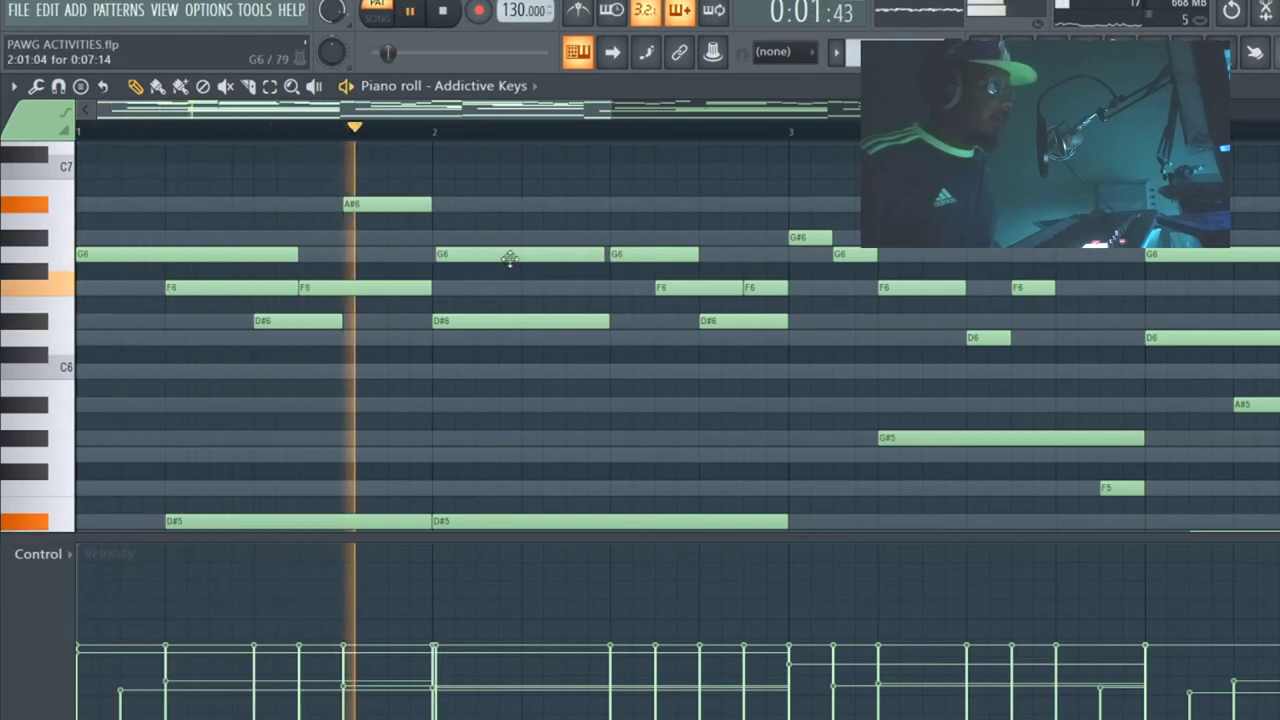
Stop the playback and play the melody with its offset harmony notes again from the start.
{"action": "key", "text": "space"}
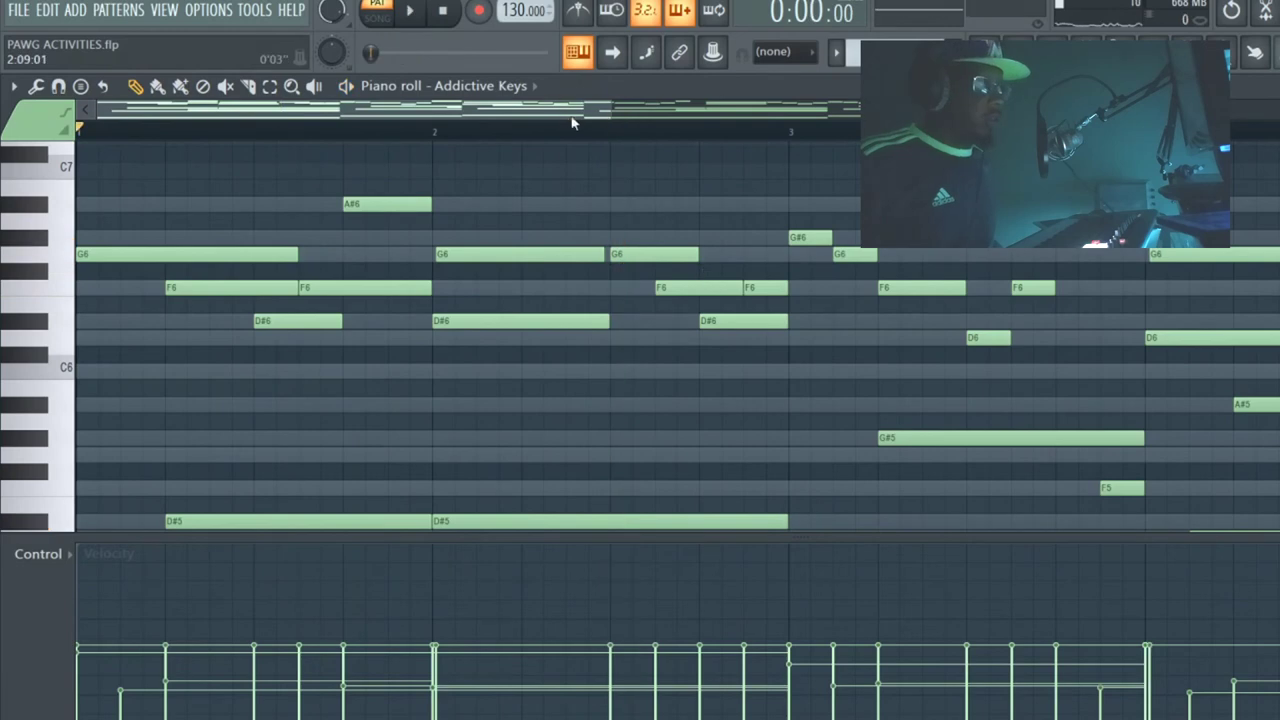
{"action": "key", "text": "space"}
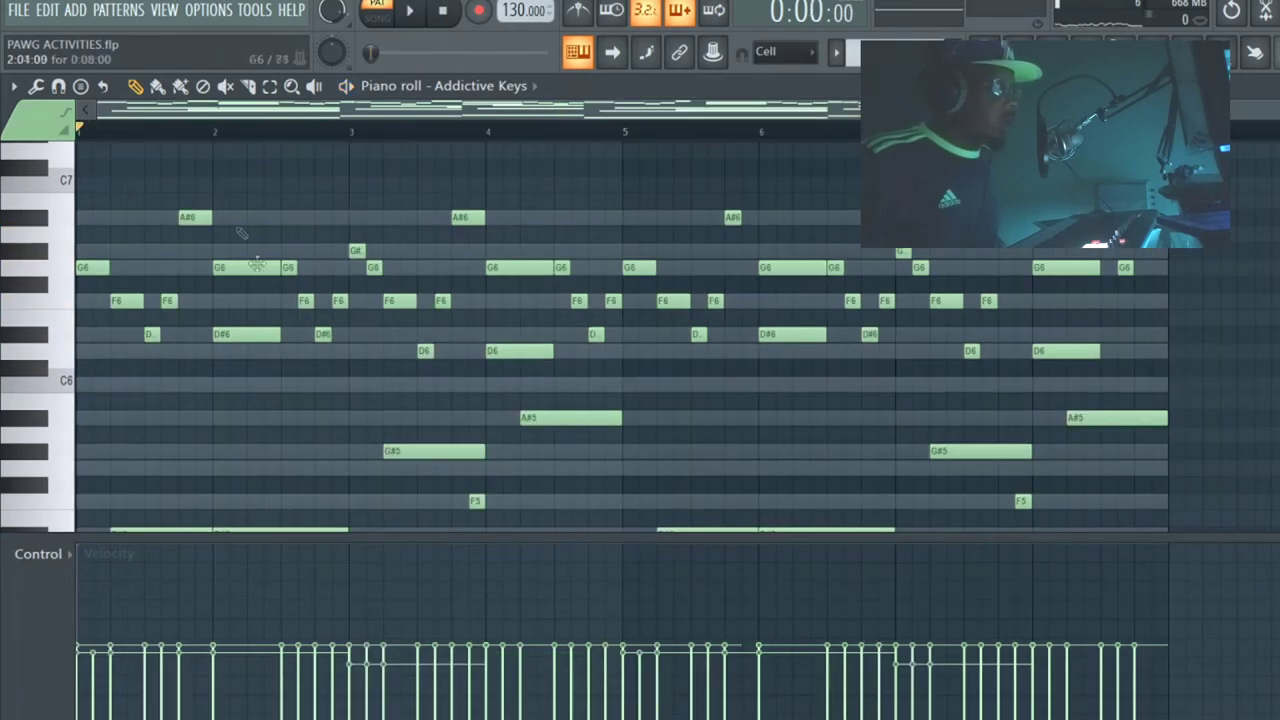
Select the chord notes from G4 up to A#5 and lower their velocities to slightly uneven levels beneath the melody.
{"action": "scroll", "coordinate": [414, 271], "scroll_direction": "down", "scroll_amount": 5}
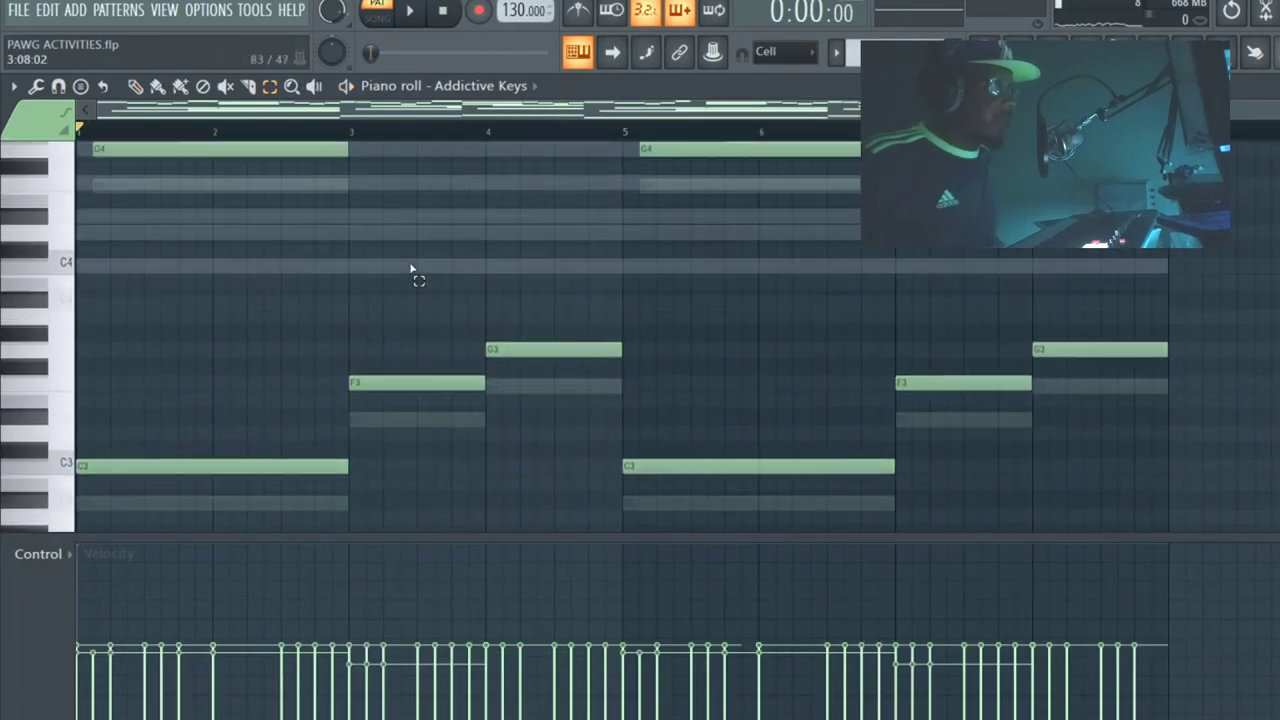
{"action": "scroll", "coordinate": [310, 255], "scroll_direction": "up", "scroll_amount": 2}
{"action": "left_click_drag", "start_coordinate": [116, 200], "coordinate": [1186, 534]}
{"action": "scroll", "coordinate": [277, 194], "scroll_direction": "down", "scroll_amount": 6}
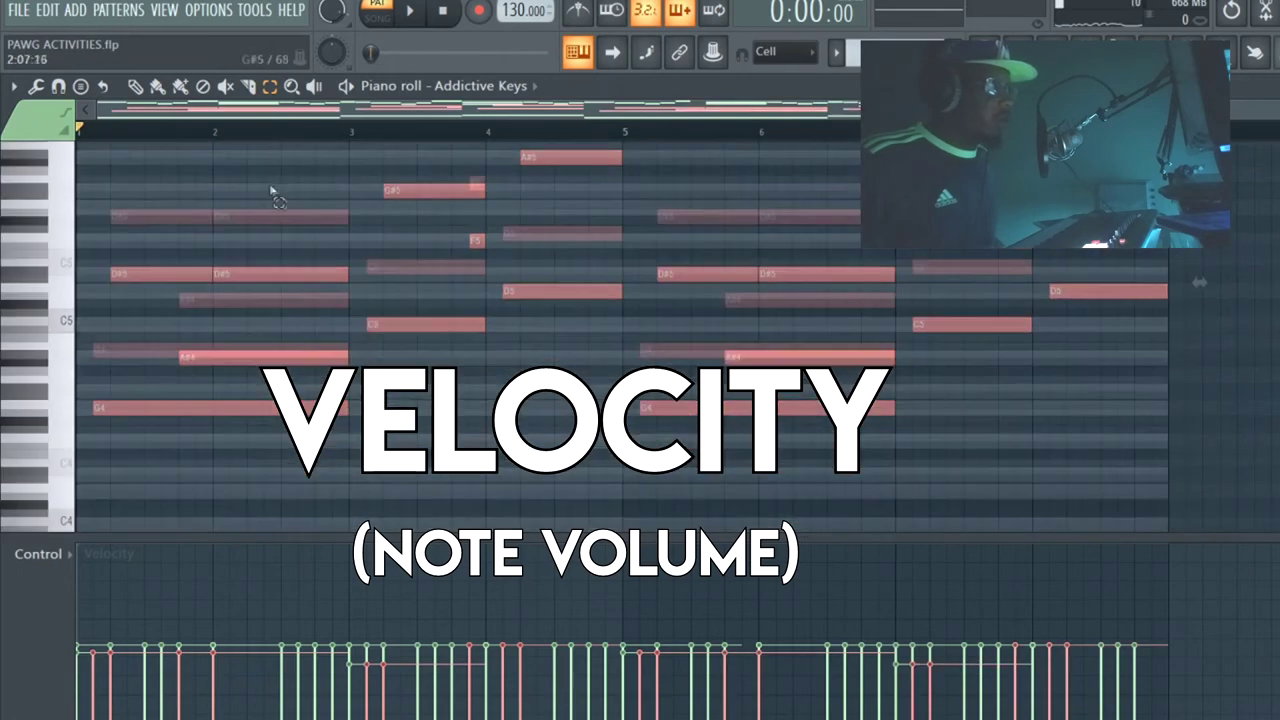
{"action": "scroll", "coordinate": [283, 198], "scroll_direction": "up", "scroll_amount": 5}
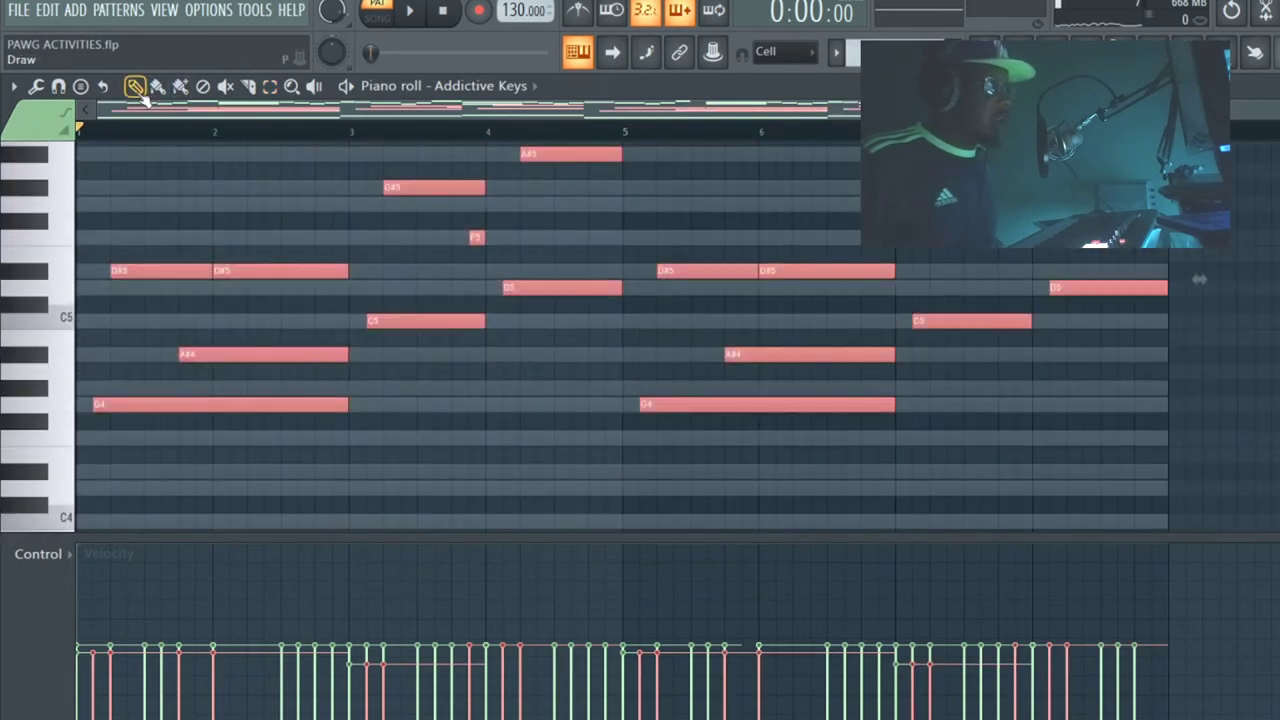
{"action": "left_click_drag", "start_coordinate": [91, 692], "coordinate": [160, 683]}
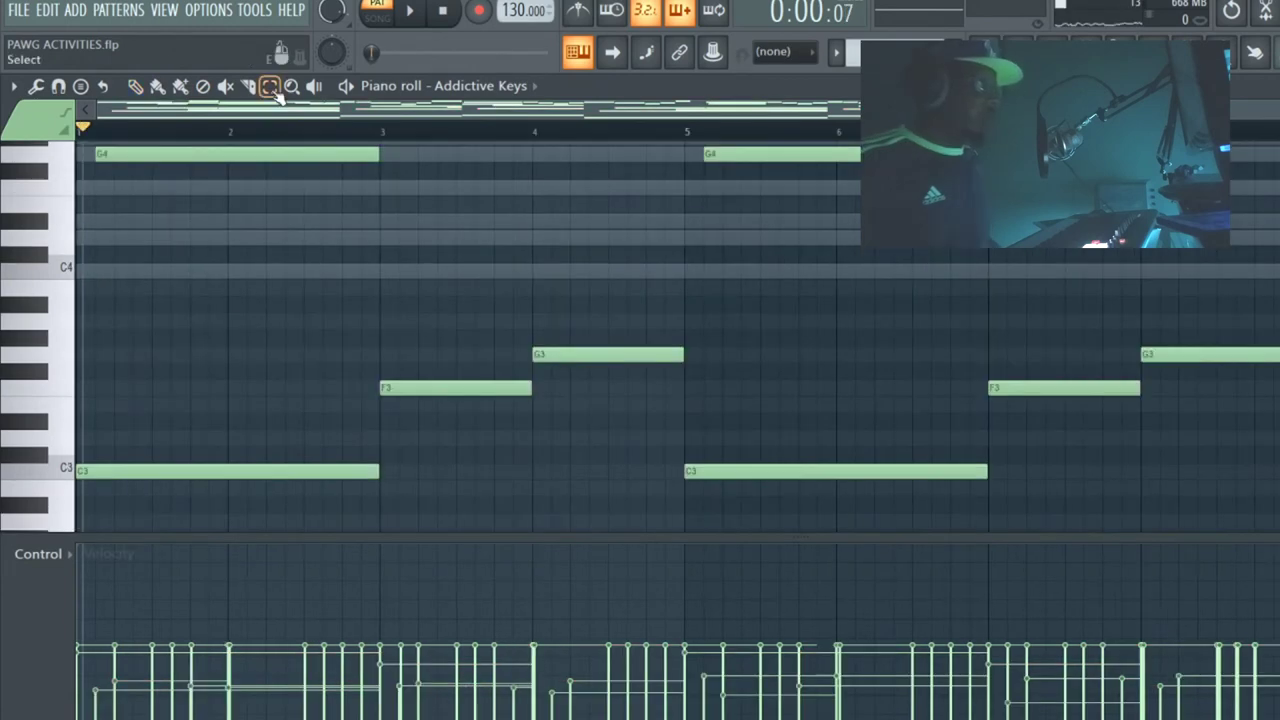
Select the C3, F3 and G3 bass notes across all bars, lower their velocities to roughly 46%, and play them back.
{"action": "left_click_drag", "start_coordinate": [1279, 492], "coordinate": [84, 282]}
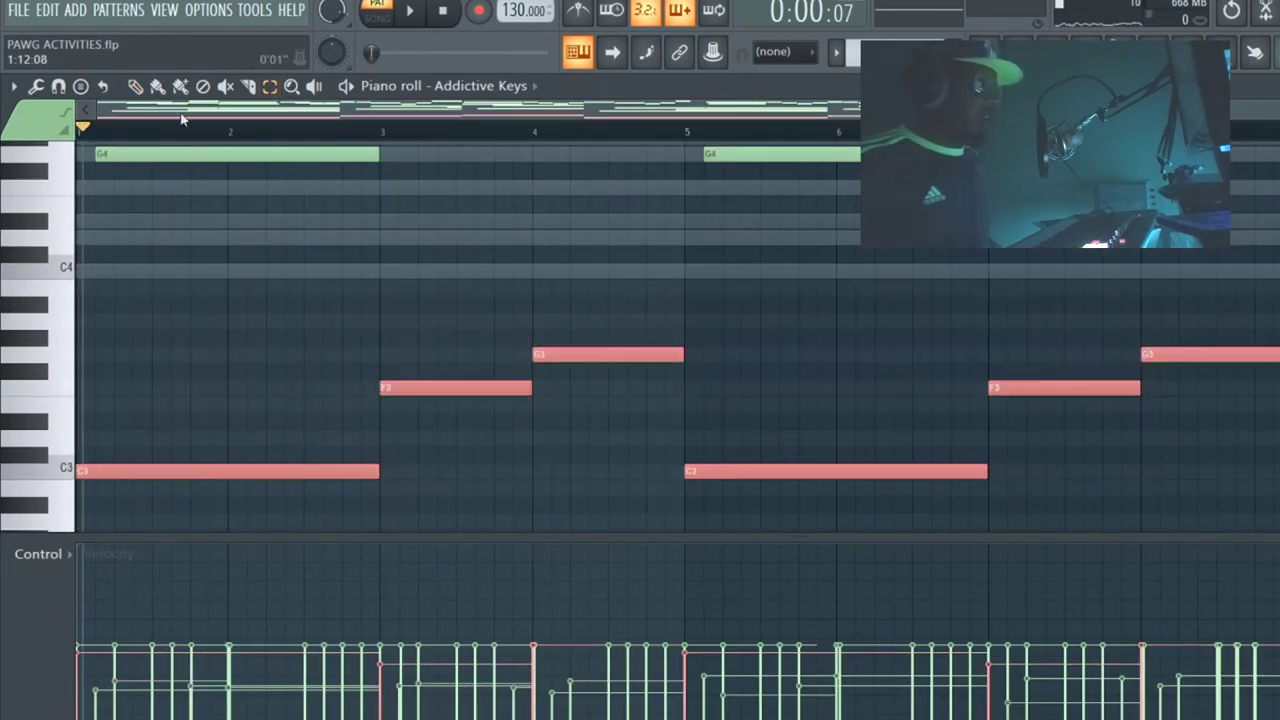
{"action": "left_click_drag", "start_coordinate": [106, 719], "coordinate": [127, 719]}
{"action": "left_click_drag", "start_coordinate": [480, 718], "coordinate": [1118, 712]}
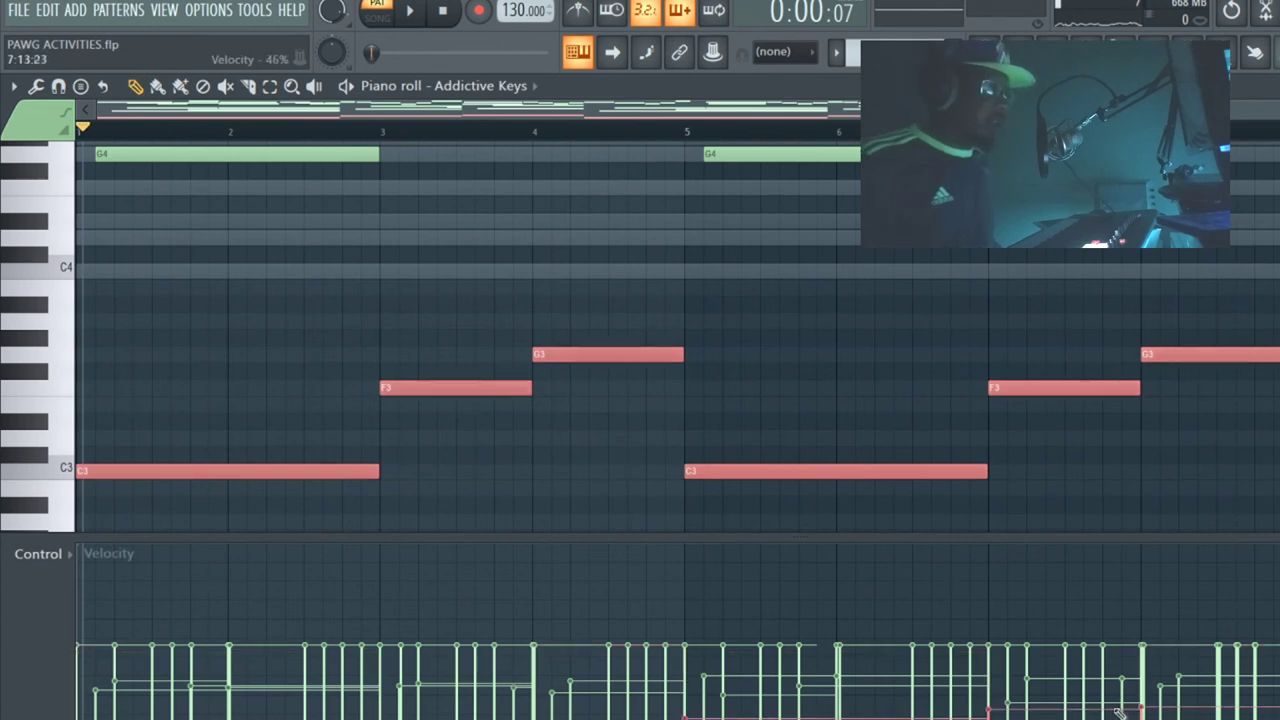
{"action": "key", "text": "space"}
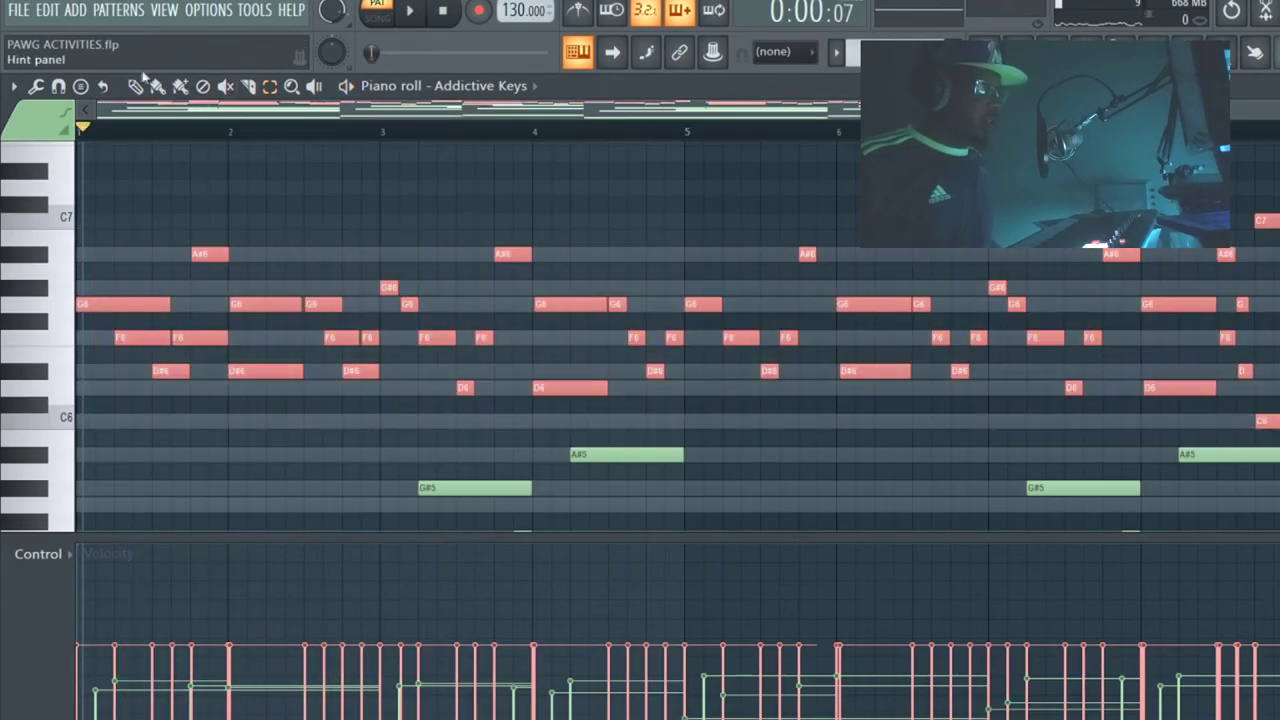
Draw varied velocities for the selected melody notes, rising gradually from bar 1 into bar 2.
{"action": "key", "text": "space"}
{"action": "mouse_move", "coordinate": [80, 671]}
{"action": "left_mouse_down"}
{"action": "mouse_move", "coordinate": [249, 649]}
{"action": "mouse_move", "coordinate": [229, 651]}
{"action": "mouse_move", "coordinate": [240, 630]}
{"action": "left_mouse_up"}
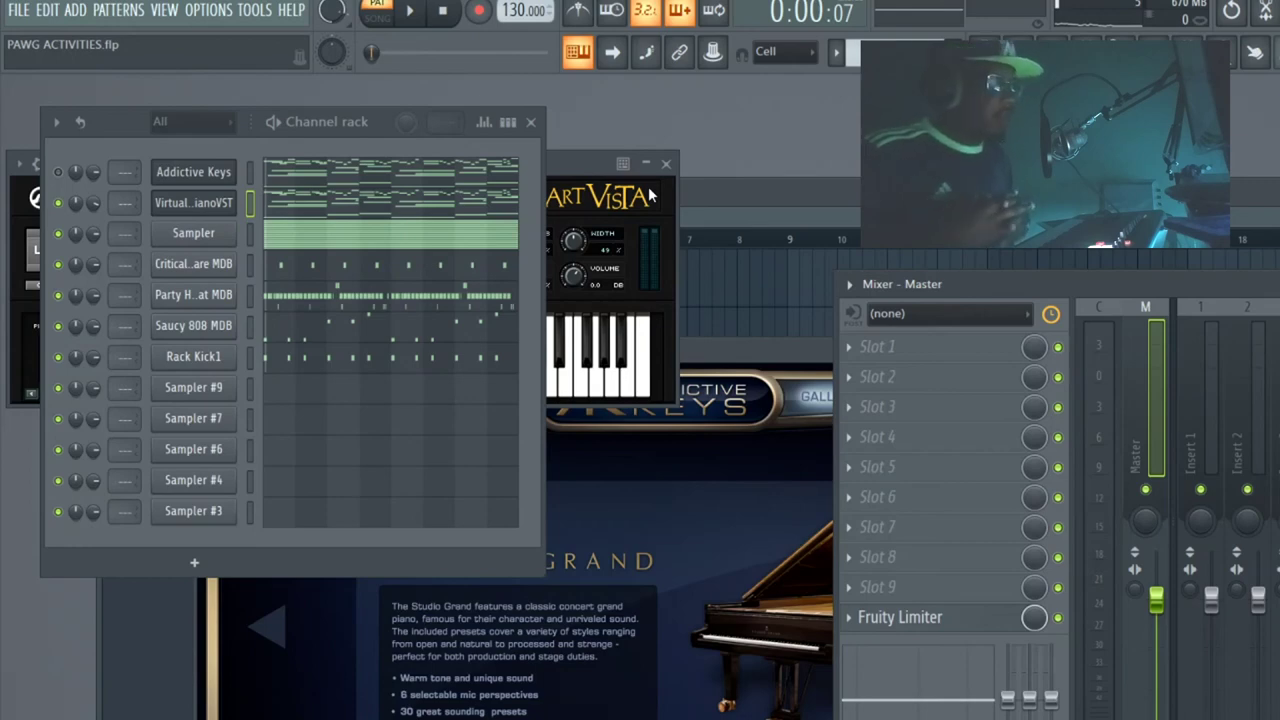
Split the pattern by channel and place the Virtual Grand PianoVST pattern at bar 1 on playlist Track 1.
{"action": "left_click", "coordinate": [143, 11]}
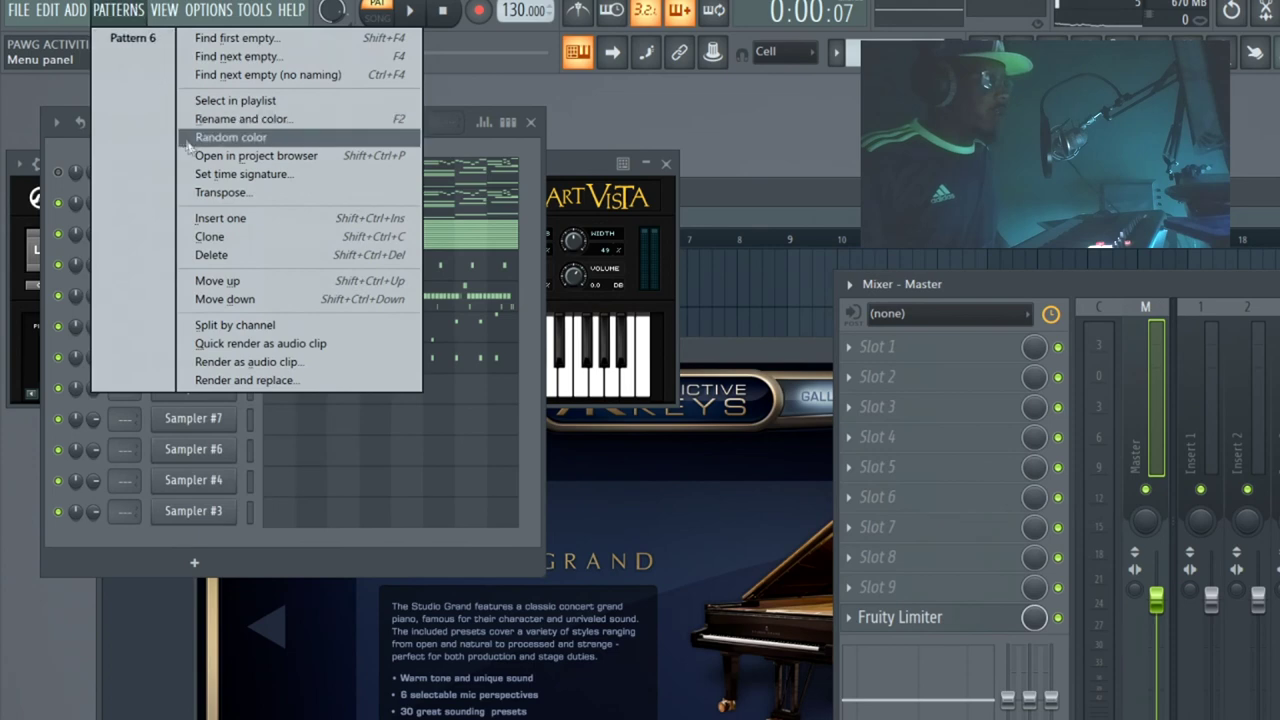
{"action": "left_click", "coordinate": [287, 324]}
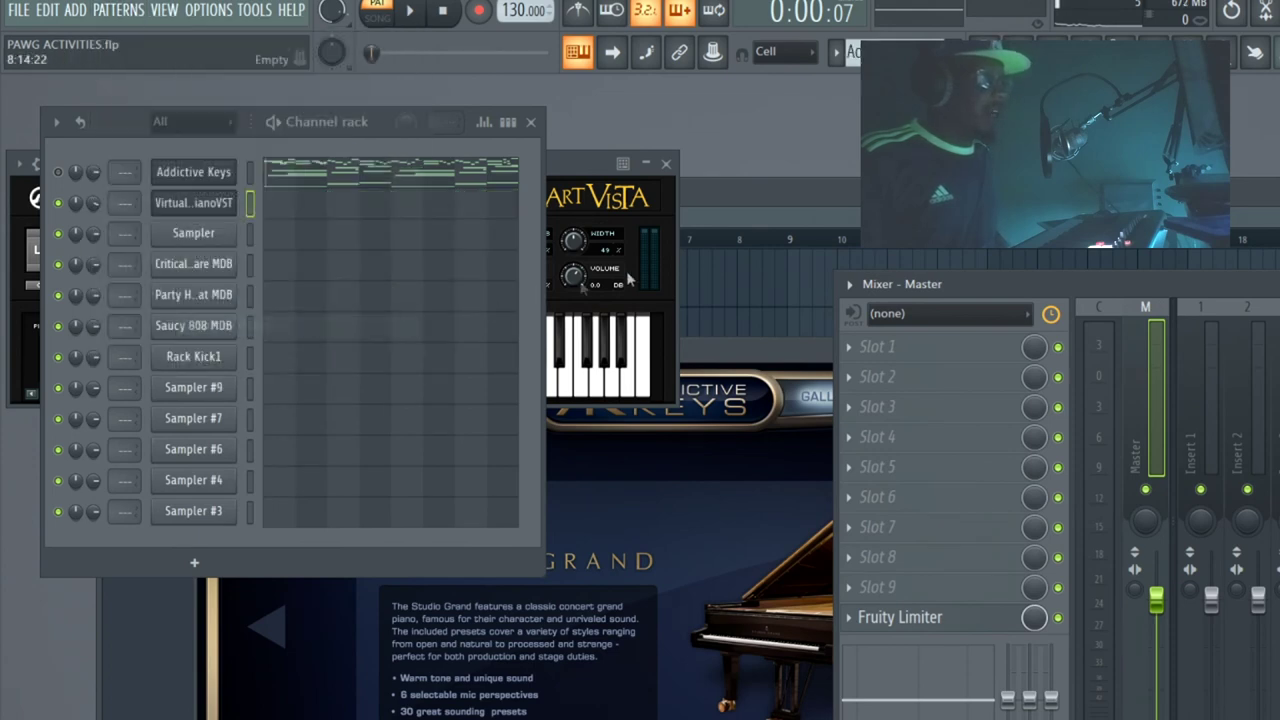
{"action": "left_click", "coordinate": [736, 218]}
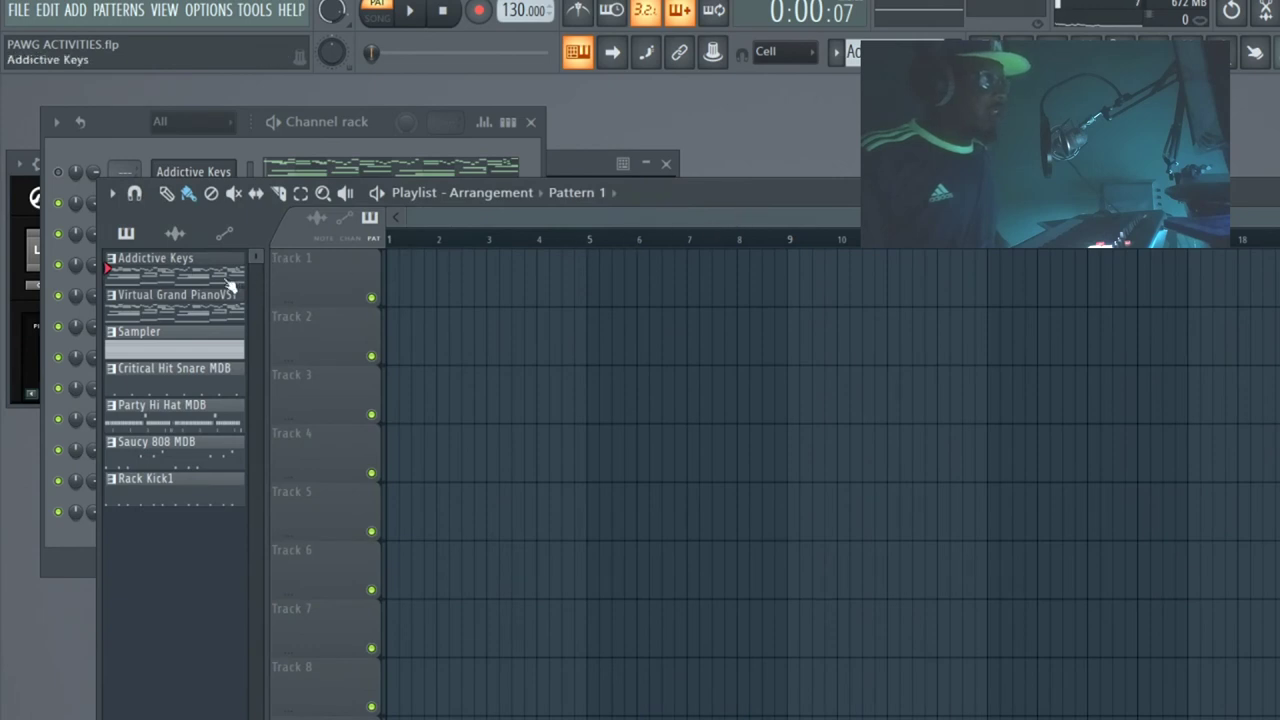
{"action": "left_click_drag", "start_coordinate": [222, 305], "coordinate": [398, 276]}
Place the Critical Hit Snare, Party Hi Hat, Saucy 808 and Rack Kick1 patterns at bar 1 on Tracks 2 to 5 and play the song.
{"action": "left_click", "coordinate": [195, 386]}
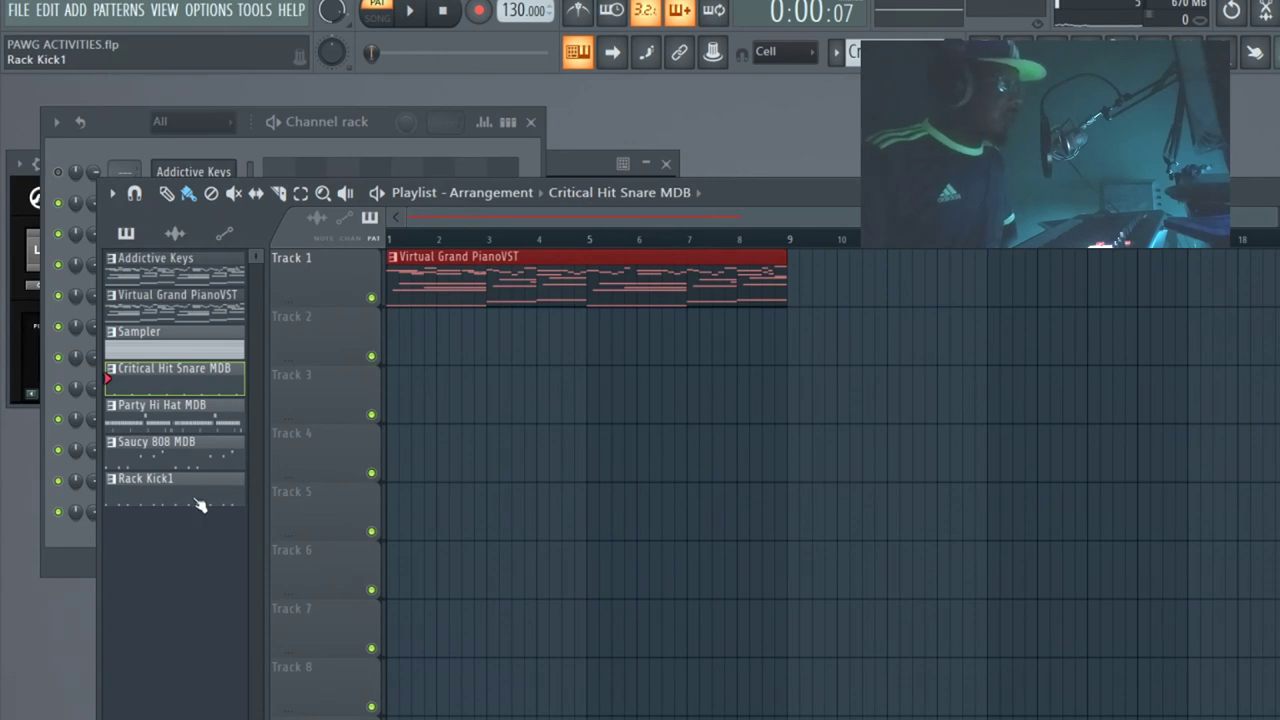
{"action": "left_click", "coordinate": [200, 505], "text": "shift"}
{"action": "left_click_drag", "start_coordinate": [208, 390], "coordinate": [395, 345]}
{"action": "left_click", "coordinate": [377, 13]}
{"action": "key", "text": "space"}
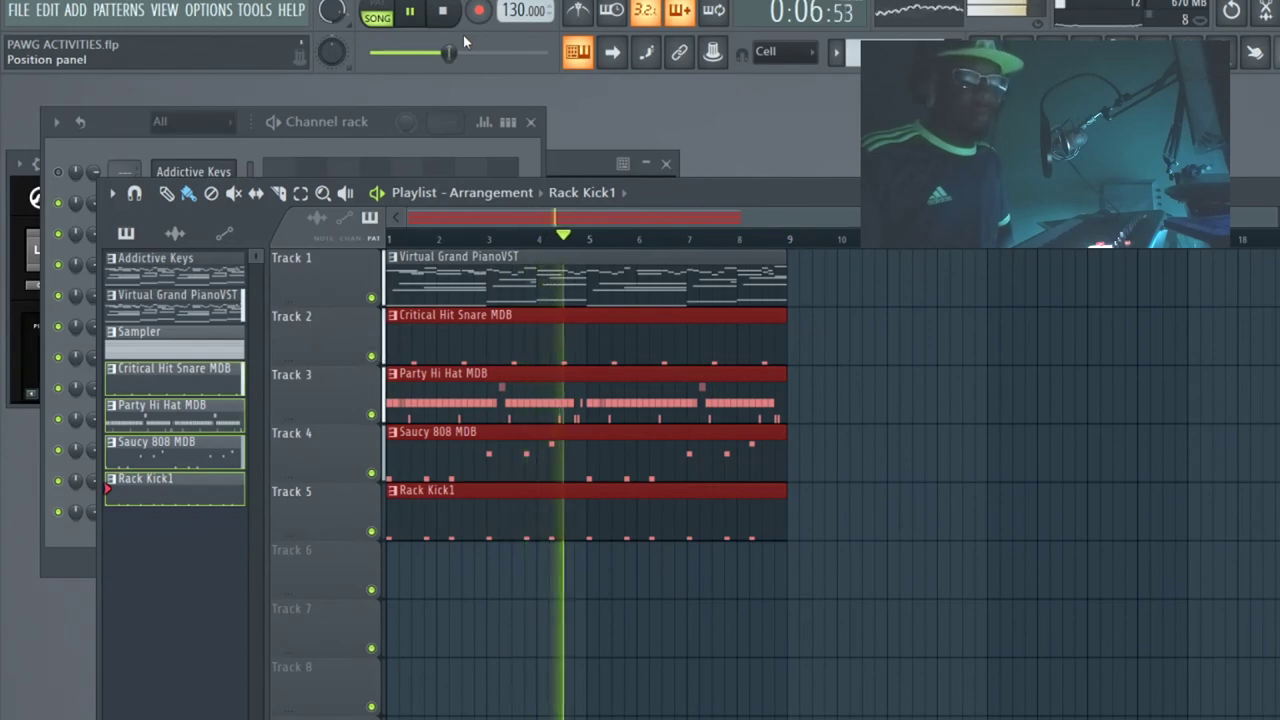
Select the playlist time from bar 1 to bar 10 and open the Virtual Grand PianoVST clip's notes in the piano roll.
{"action": "left_click_drag", "start_coordinate": [837, 239], "coordinate": [371, 240]}
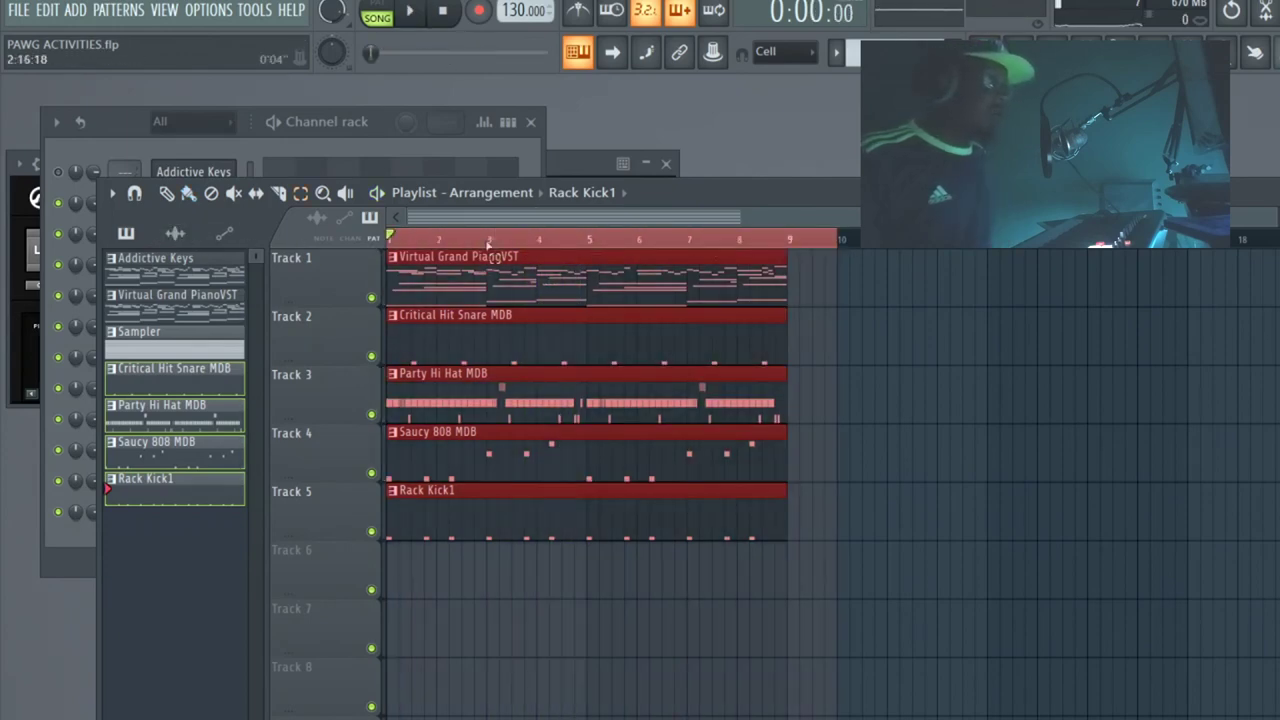
{"action": "right_click", "coordinate": [515, 242]}
{"action": "double_click", "coordinate": [532, 272]}
{"action": "scroll", "coordinate": [406, 366], "scroll_direction": "up", "scroll_amount": 5}
{"action": "scroll", "coordinate": [406, 369], "scroll_direction": "down", "scroll_amount": 5}
{"action": "scroll", "coordinate": [604, 246], "scroll_direction": "left", "scroll_amount": 3}
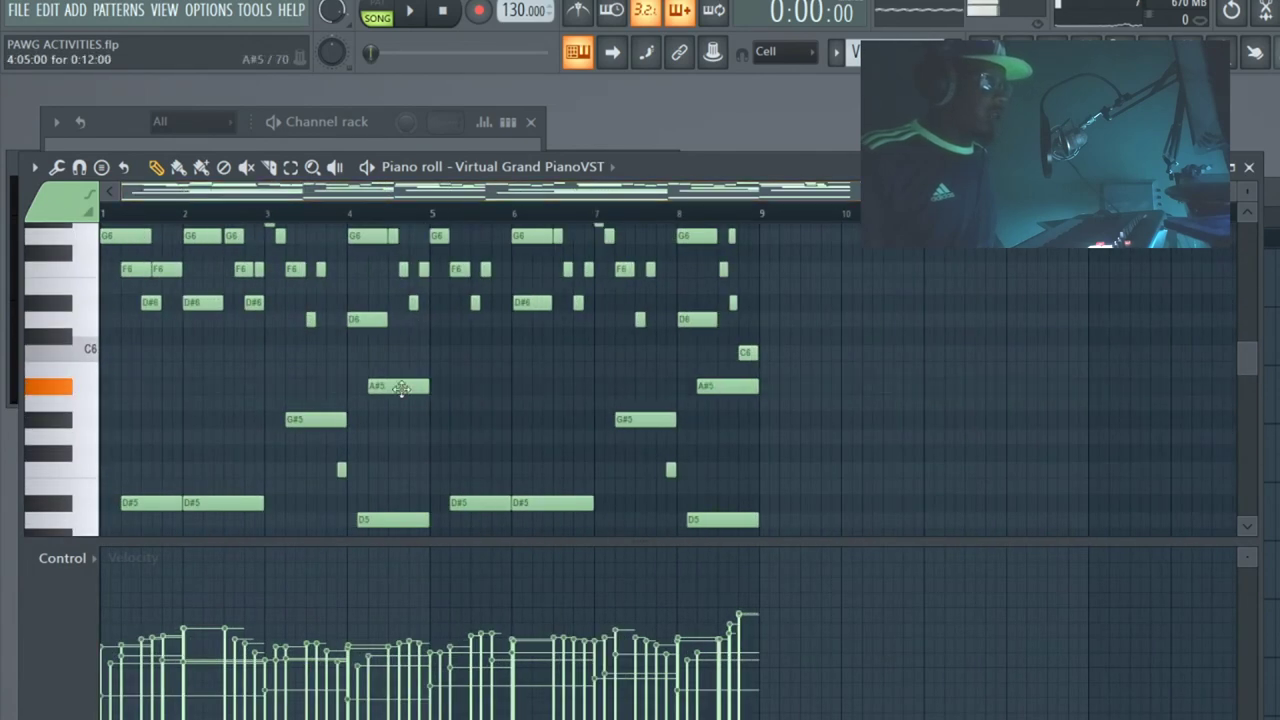
{"action": "double_click", "coordinate": [401, 387]}
{"action": "left_click", "coordinate": [933, 285]}
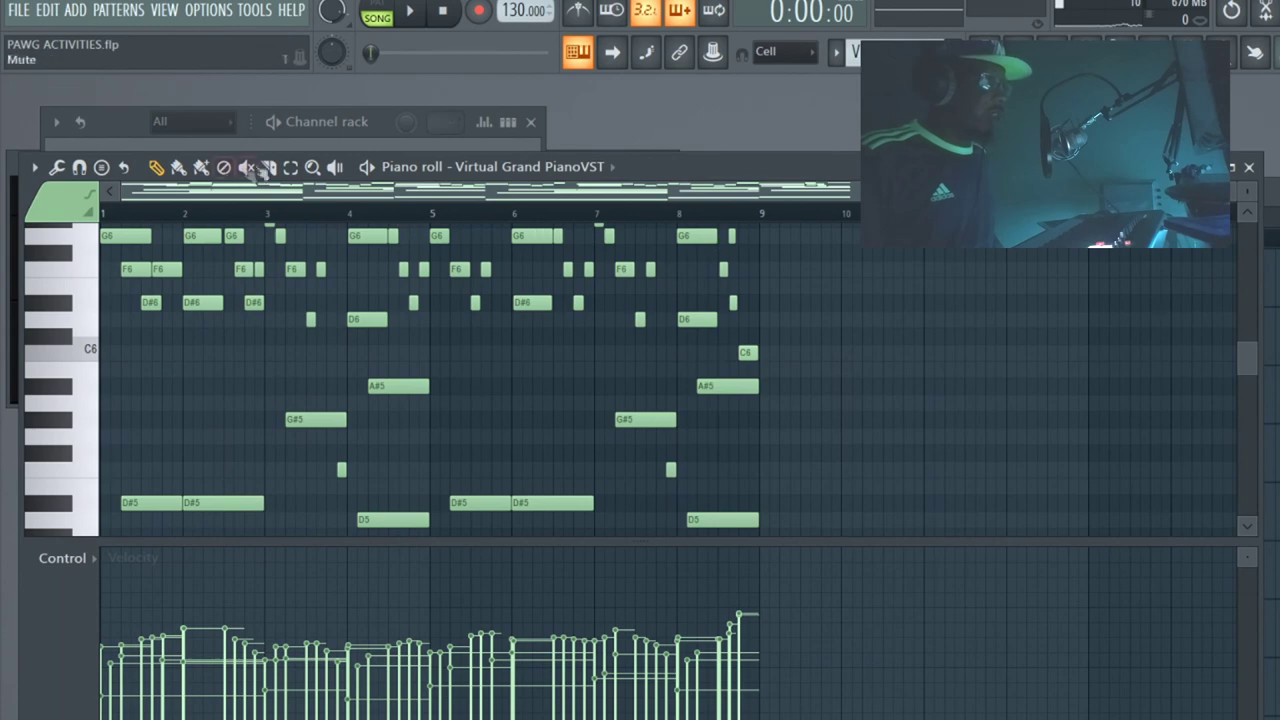
Move the melody notes from C6 upward out of the piano pattern into a new empty pattern on the same instrument.
{"action": "left_click_drag", "start_coordinate": [772, 362], "coordinate": [20, 214]}
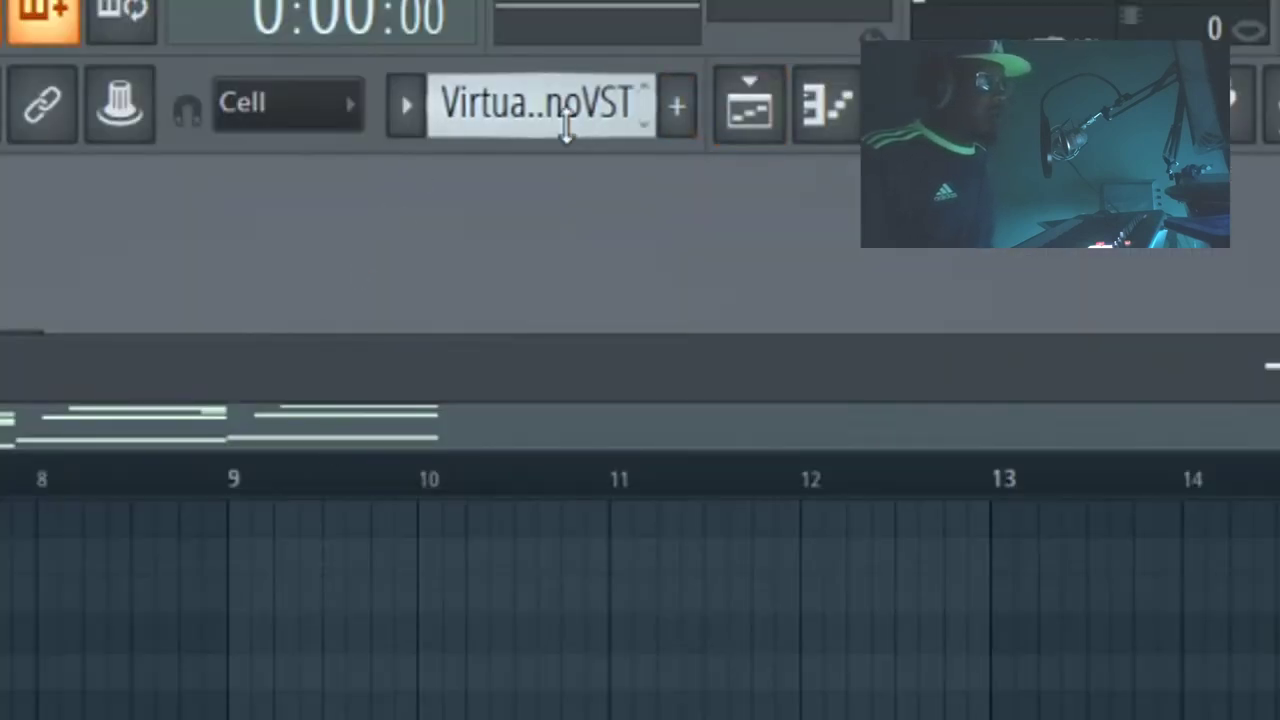
{"action": "scroll", "coordinate": [566, 125], "scroll_direction": "down", "scroll_amount": 3}
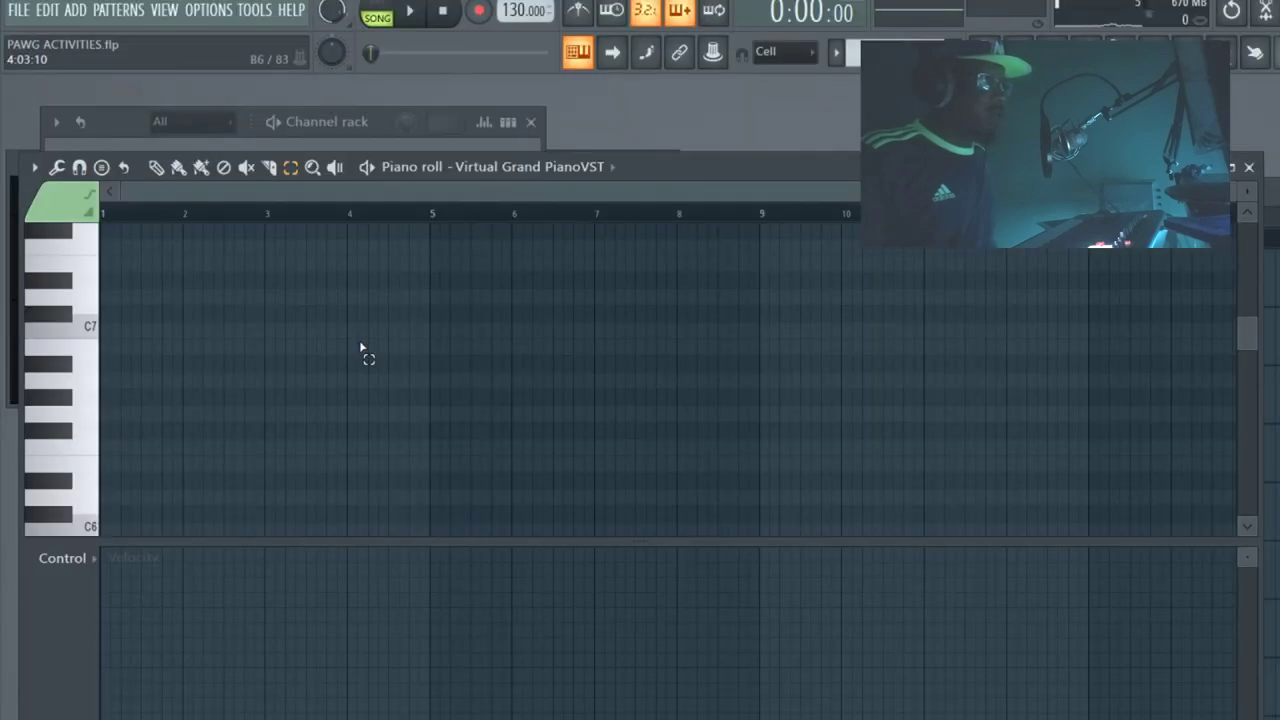
{"action": "key", "text": "ctrl+v"}
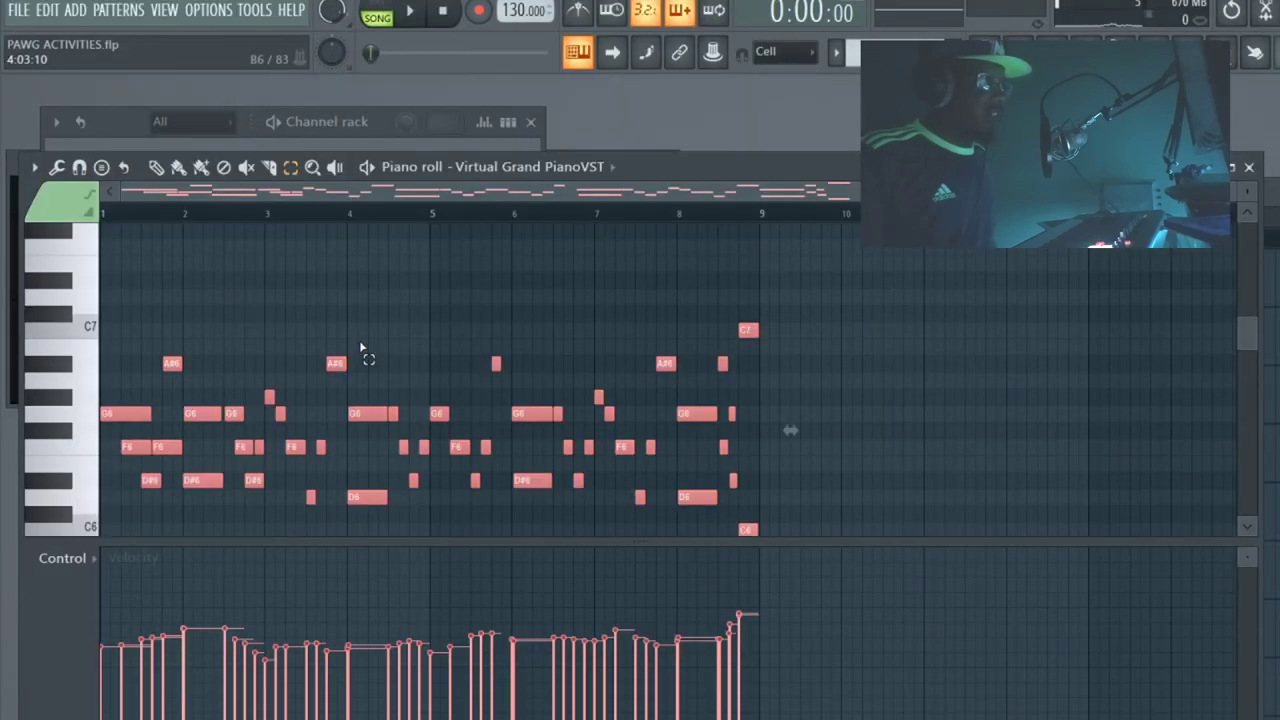
{"action": "left_click", "coordinate": [1262, 165]}
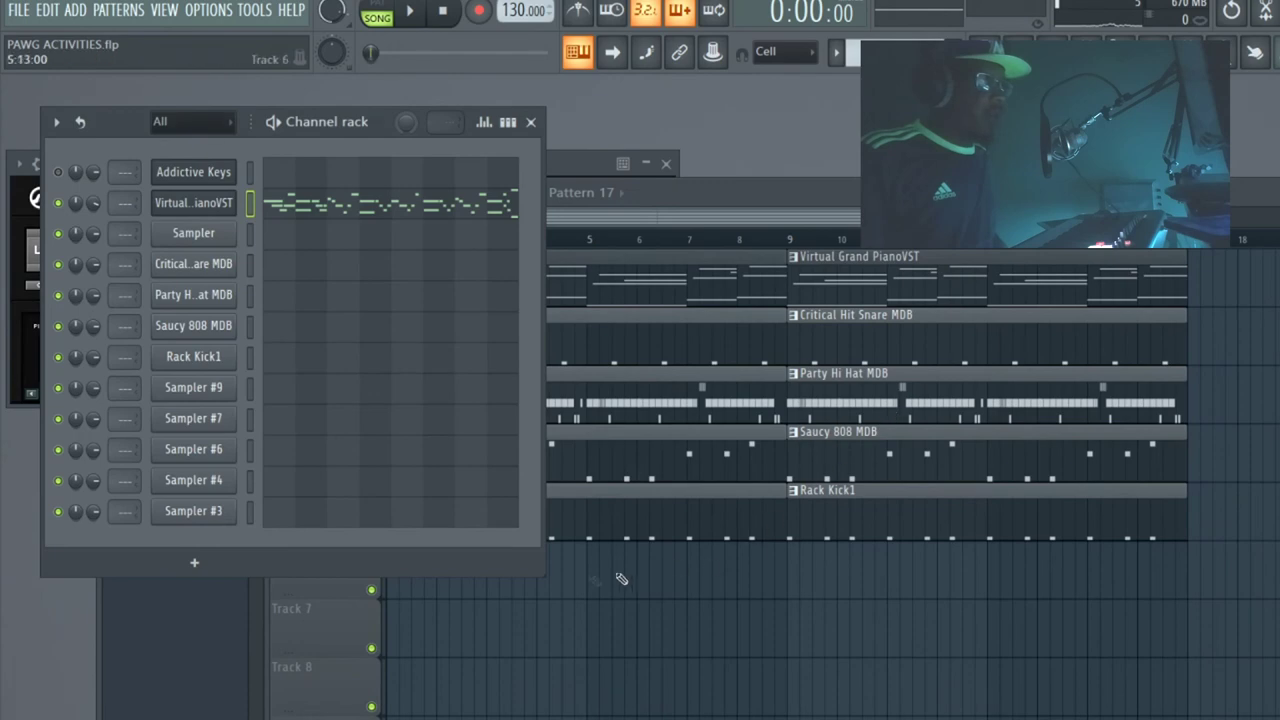
Place Pattern 17 at bar 1 on Track 6, repeat it at bar 9, and play back the arrangement.
{"action": "left_click_drag", "start_coordinate": [583, 592], "coordinate": [457, 566]}
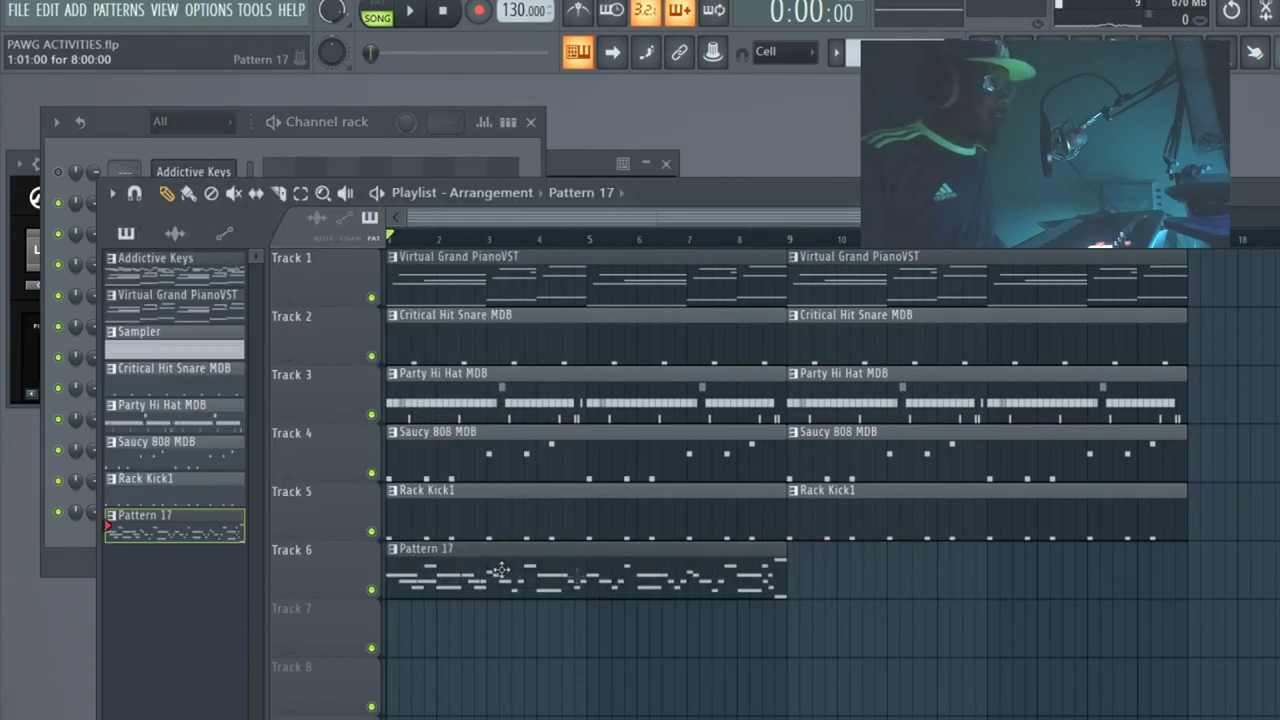
{"action": "left_click_drag", "start_coordinate": [782, 565], "coordinate": [1186, 565]}
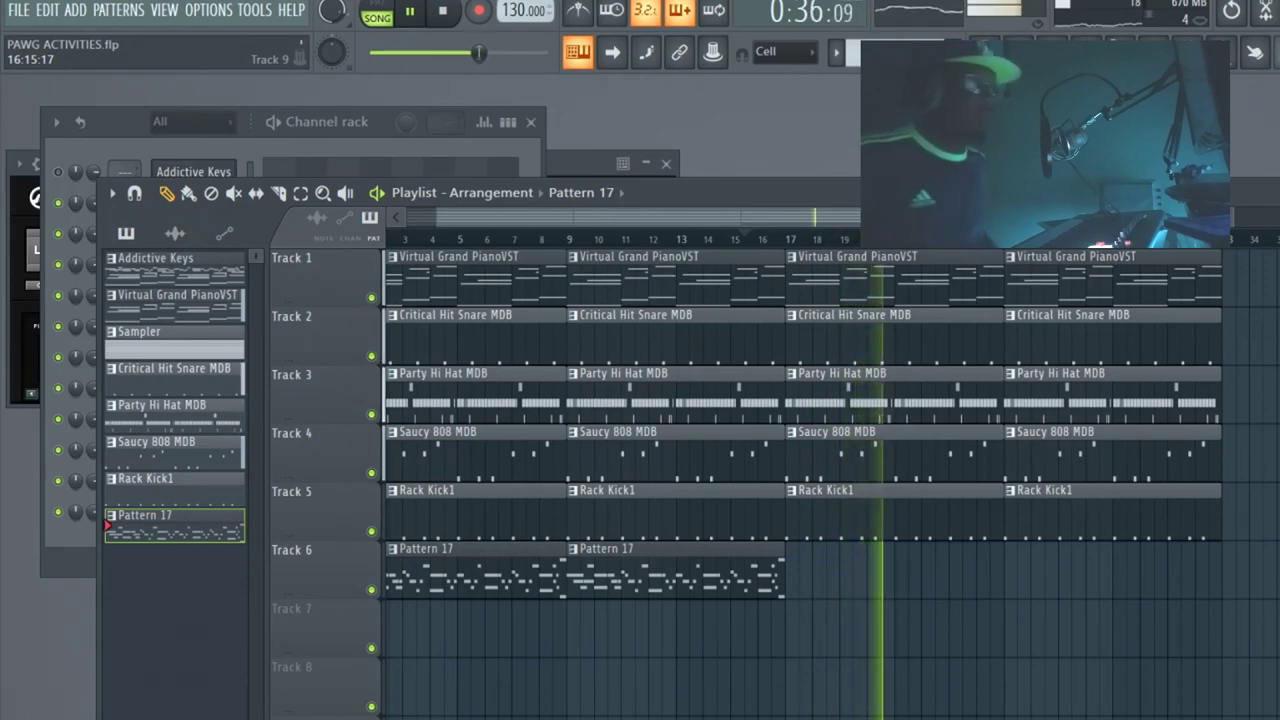
{"action": "key", "text": "space"}
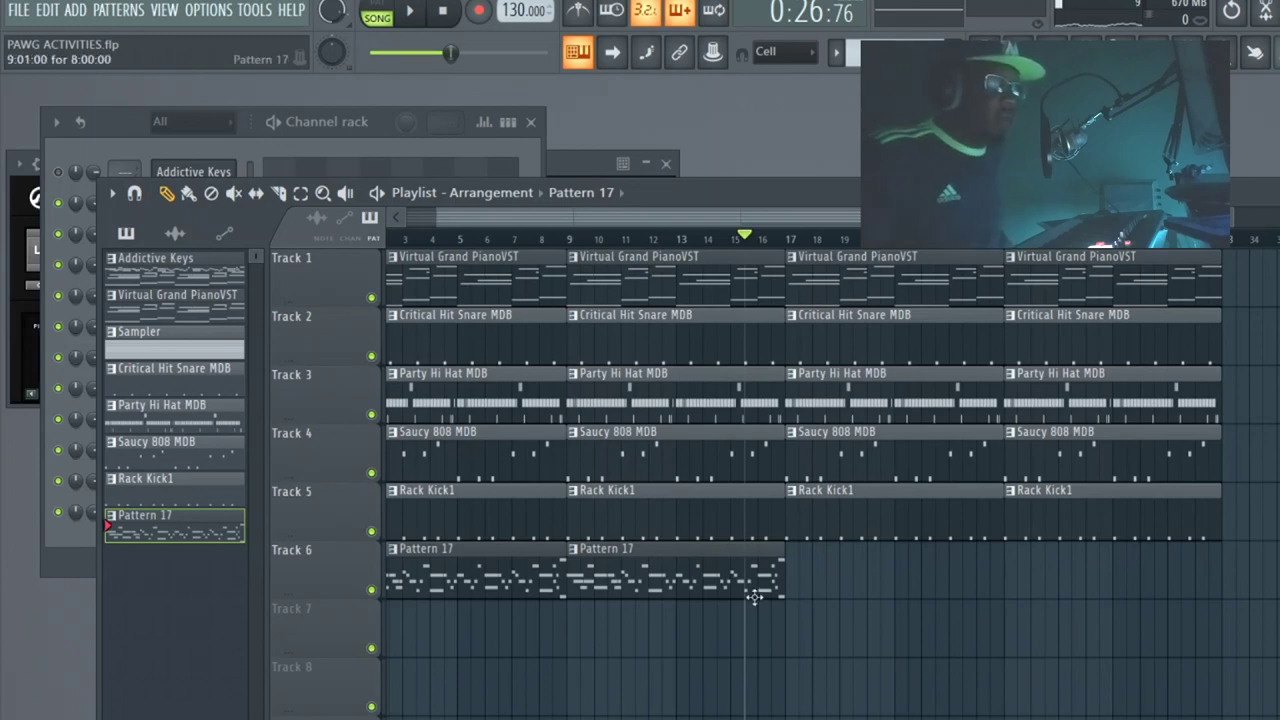
Add Pattern 17 at bar 25 on Track 6, delete the Rack Kick1 clip at bar 25, and play the section.
{"action": "left_click", "coordinate": [1018, 572]}
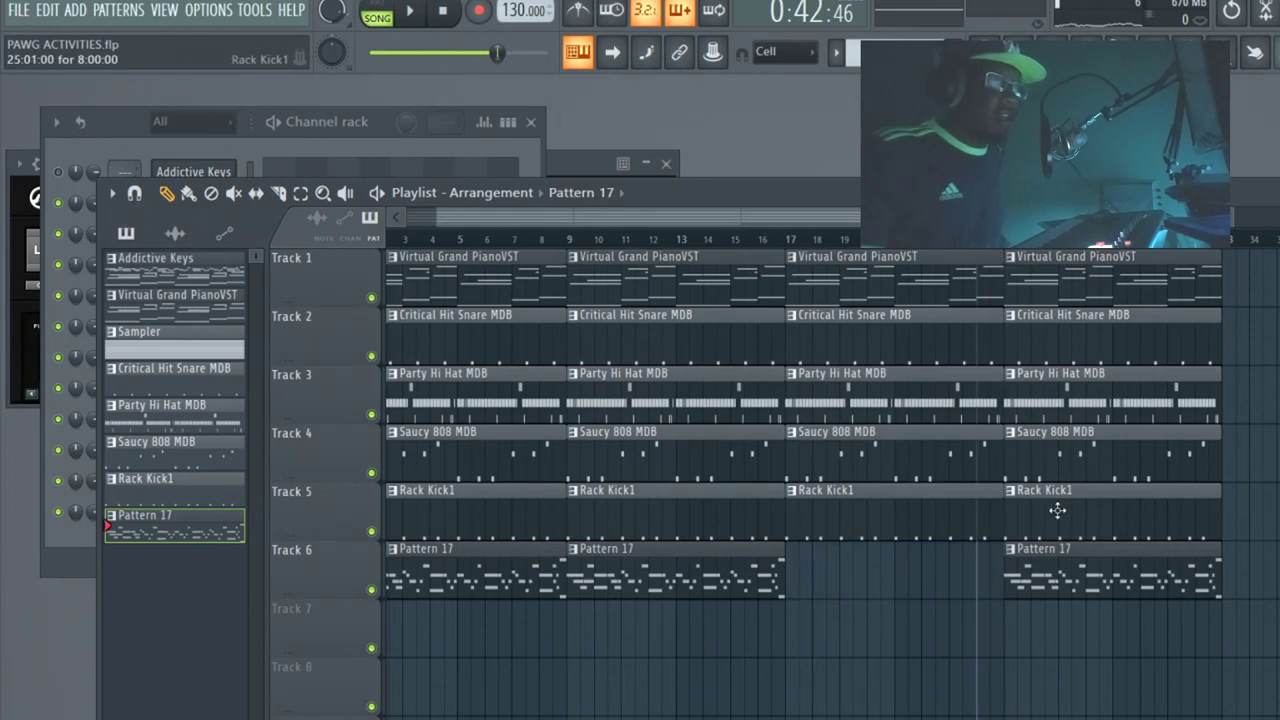
{"action": "right_click", "coordinate": [1057, 511]}
{"action": "key", "text": "space"}
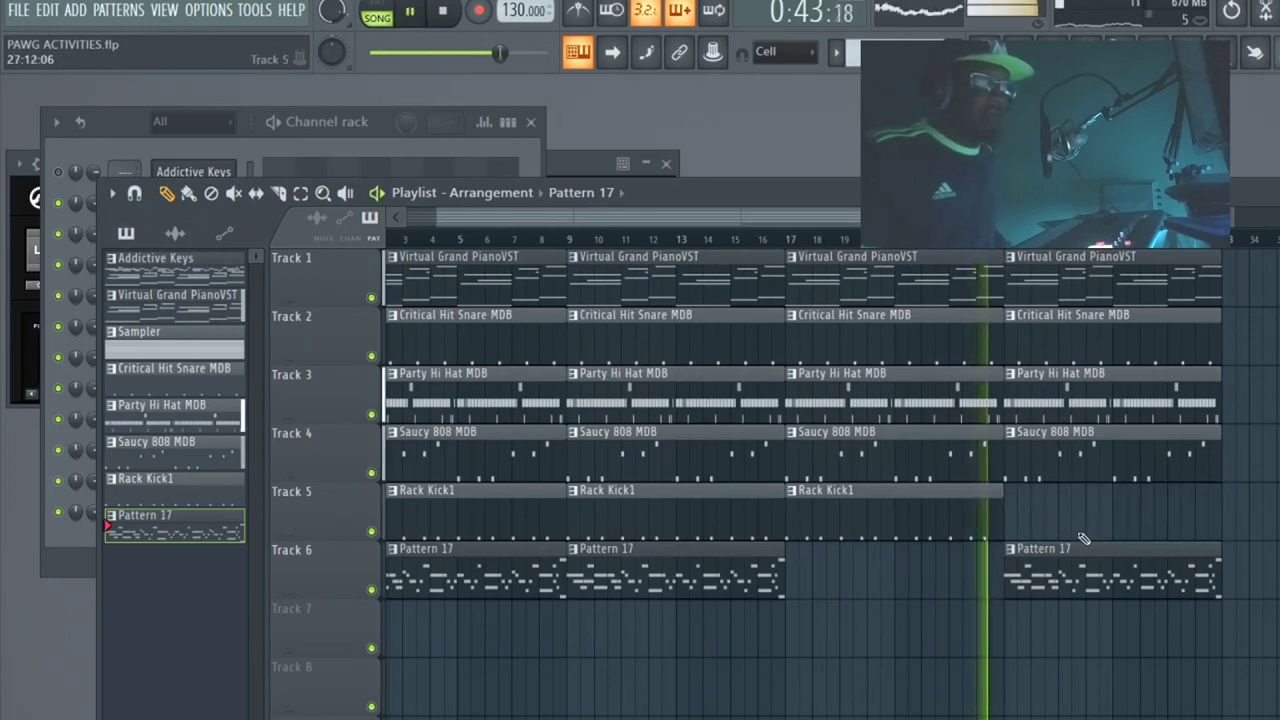